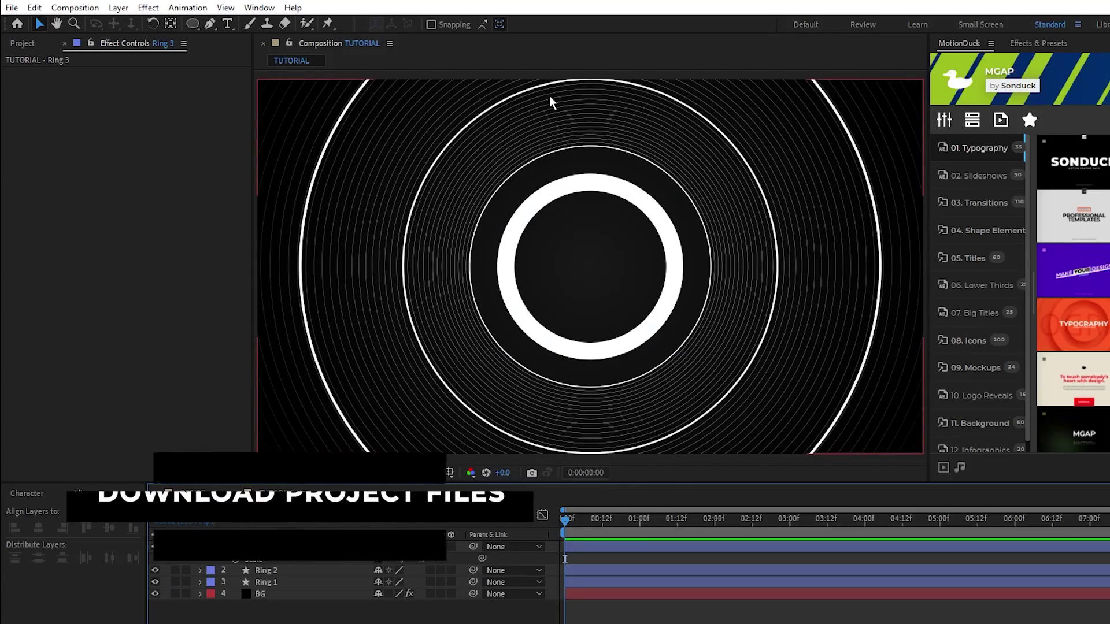
# Step: Collapse Ring 3's properties to start building in the empty TUTORIAL composition
pyautogui.click(407, 613)
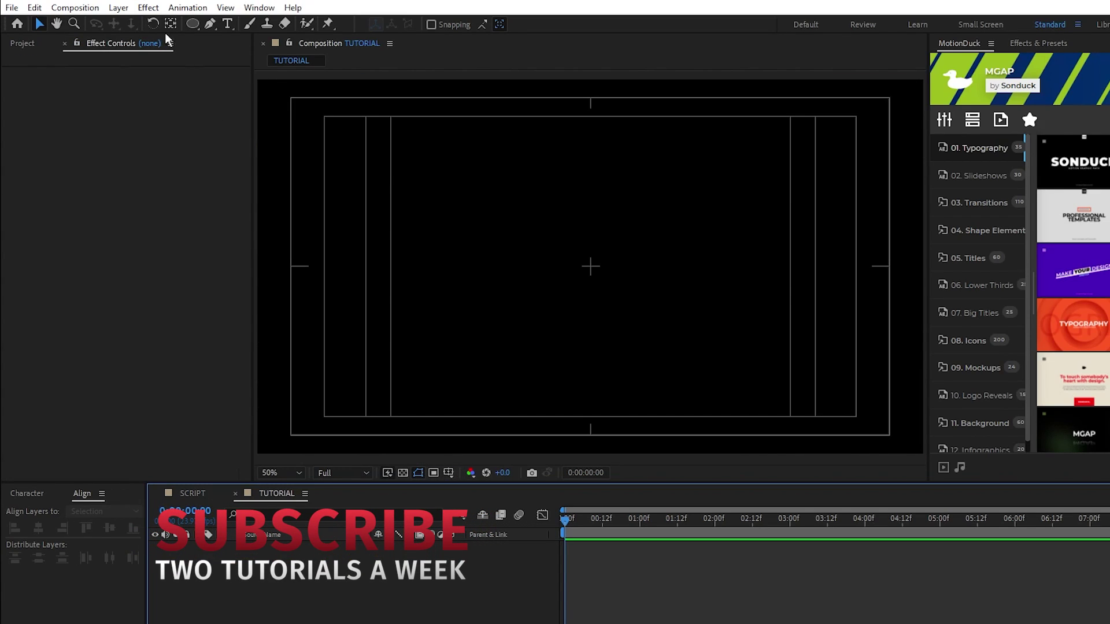
# Step: Create a new solid layer named BG
pyautogui.click(119, 8)
pyautogui.moveTo(139, 23)
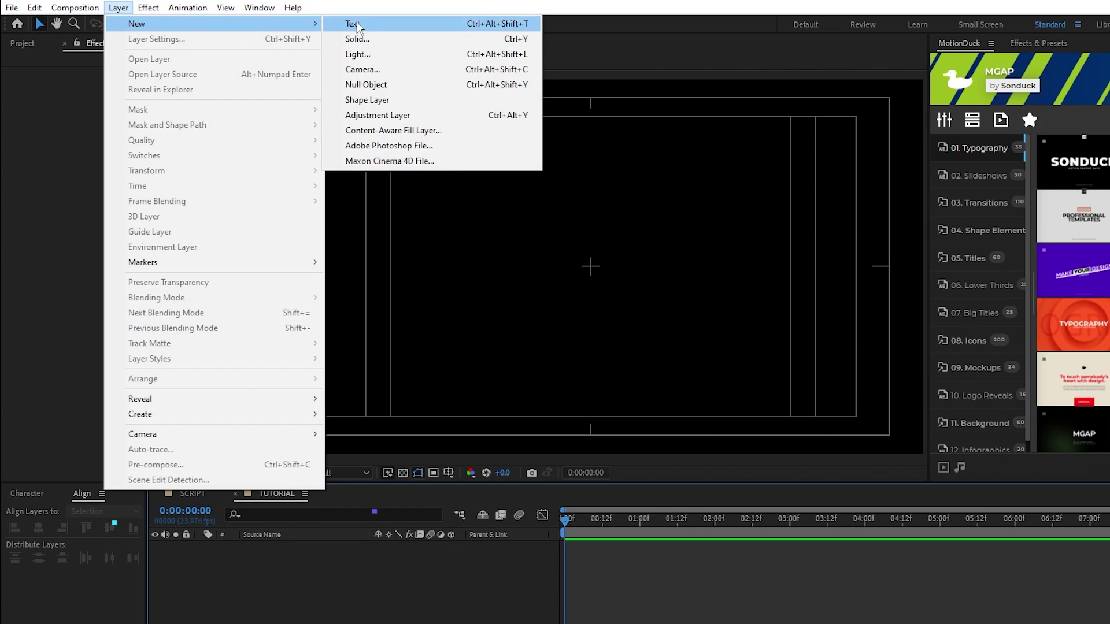
pyautogui.click(445, 39)
pyautogui.click(405, 372)
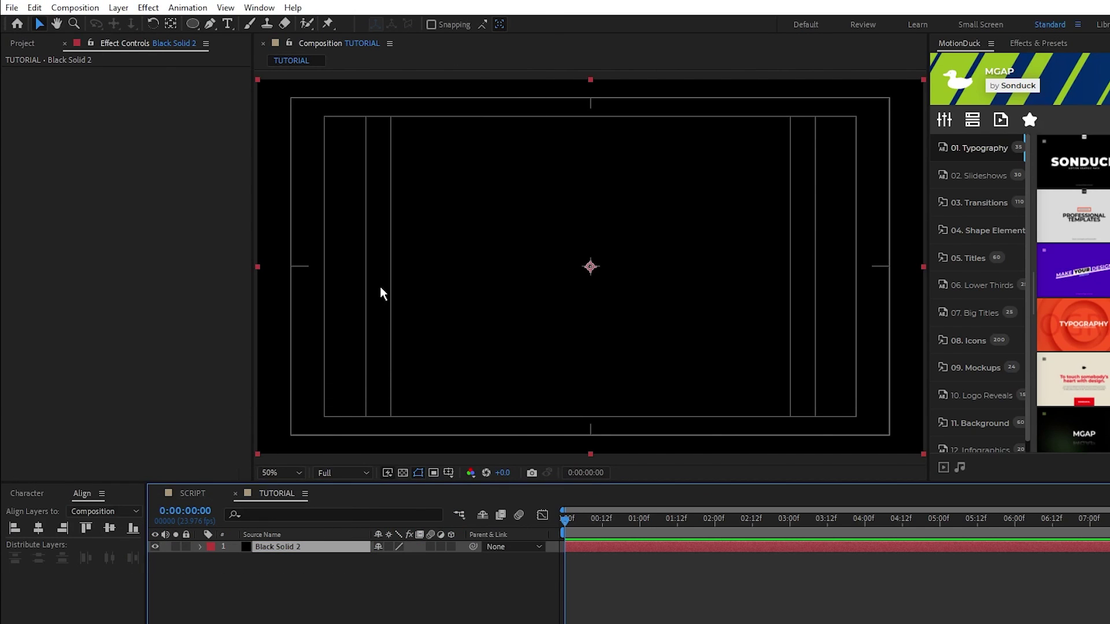
pyautogui.press('Return')
pyautogui.write('BG')
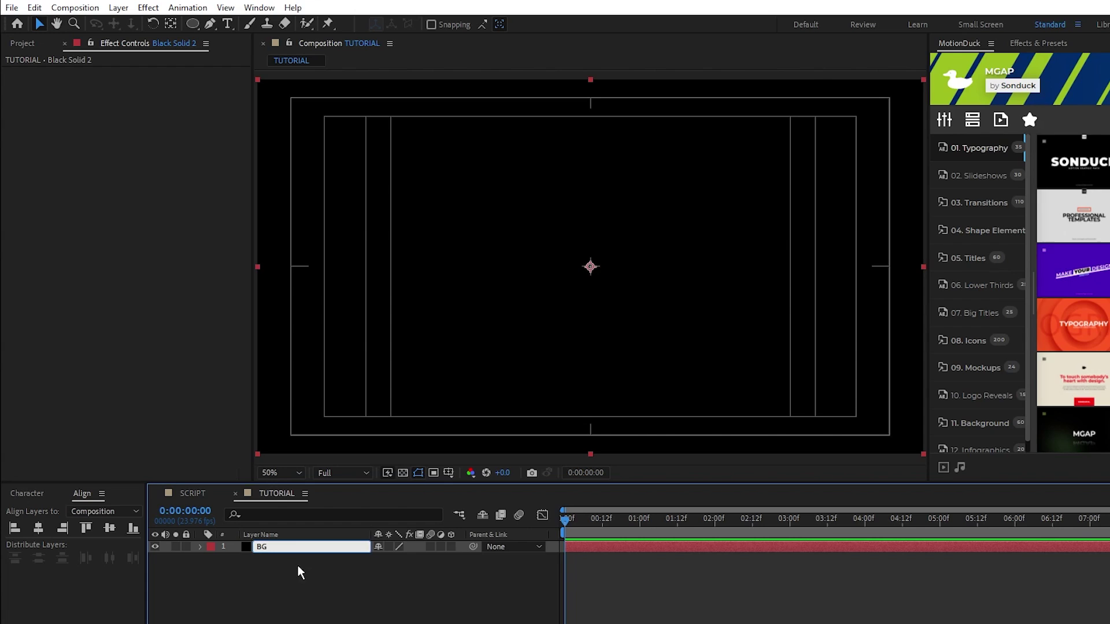
pyautogui.press('Return')
# Step: Apply Gradient Ramp to BG with a dark grey start colour and black end colour
pyautogui.click(148, 7)
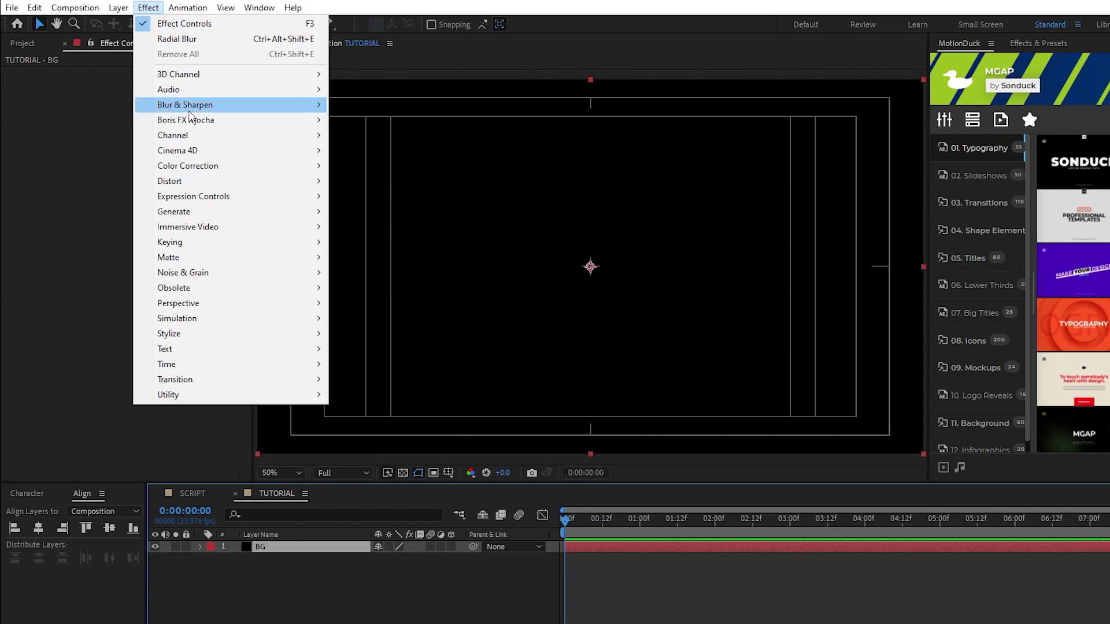
pyautogui.moveTo(301, 212)
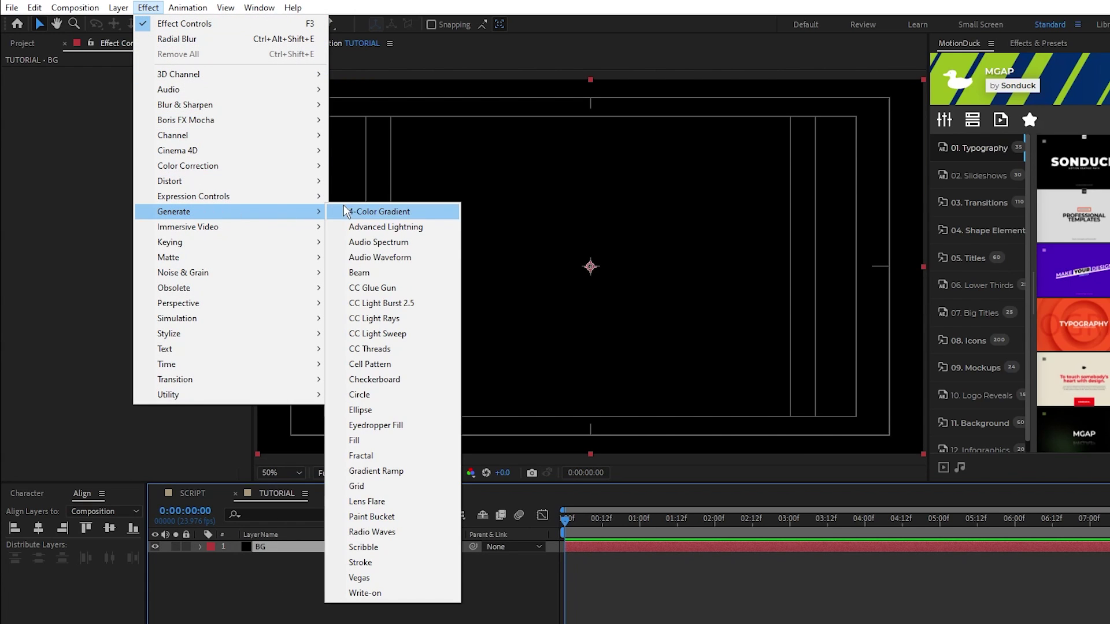
pyautogui.click(447, 471)
pyautogui.click(145, 96)
pyautogui.click(152, 482)
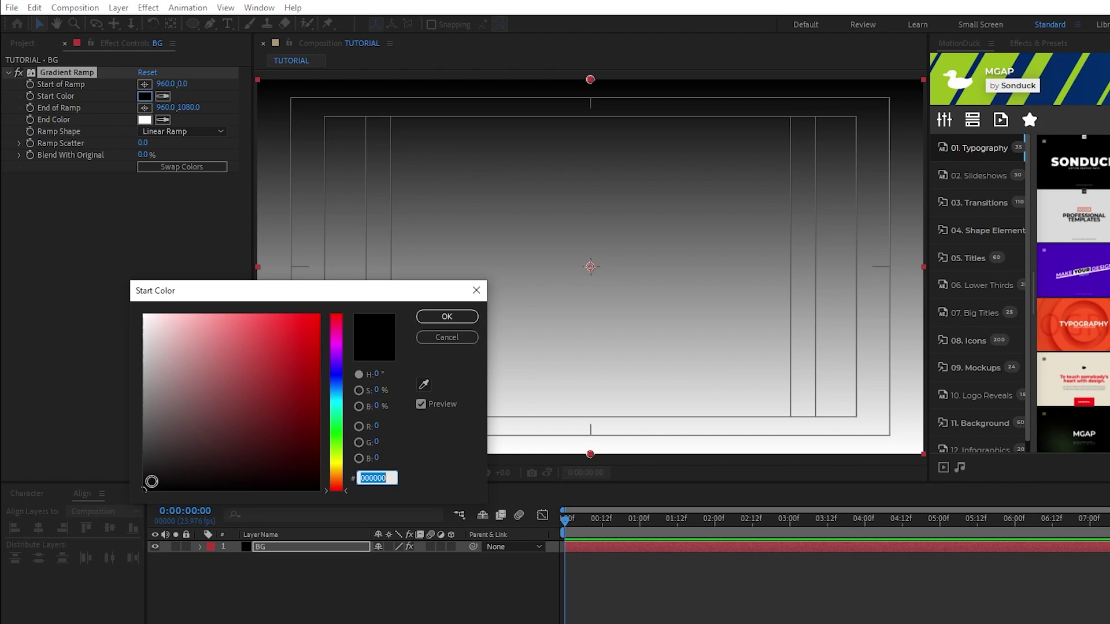
pyautogui.click(140, 472)
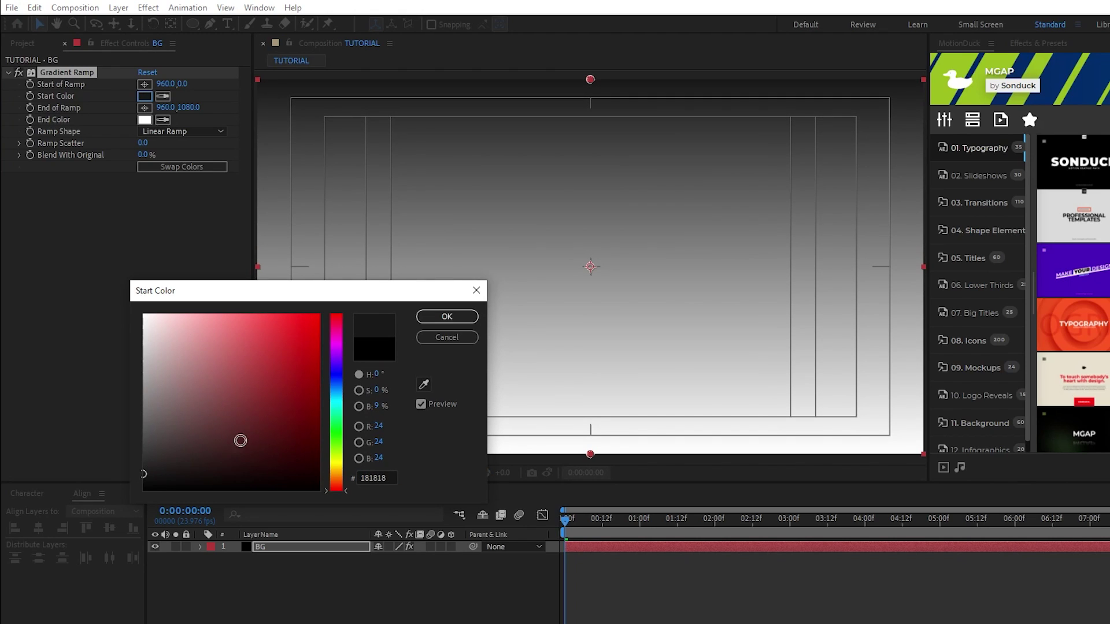
pyautogui.click(447, 316)
pyautogui.click(144, 120)
pyautogui.click(142, 486)
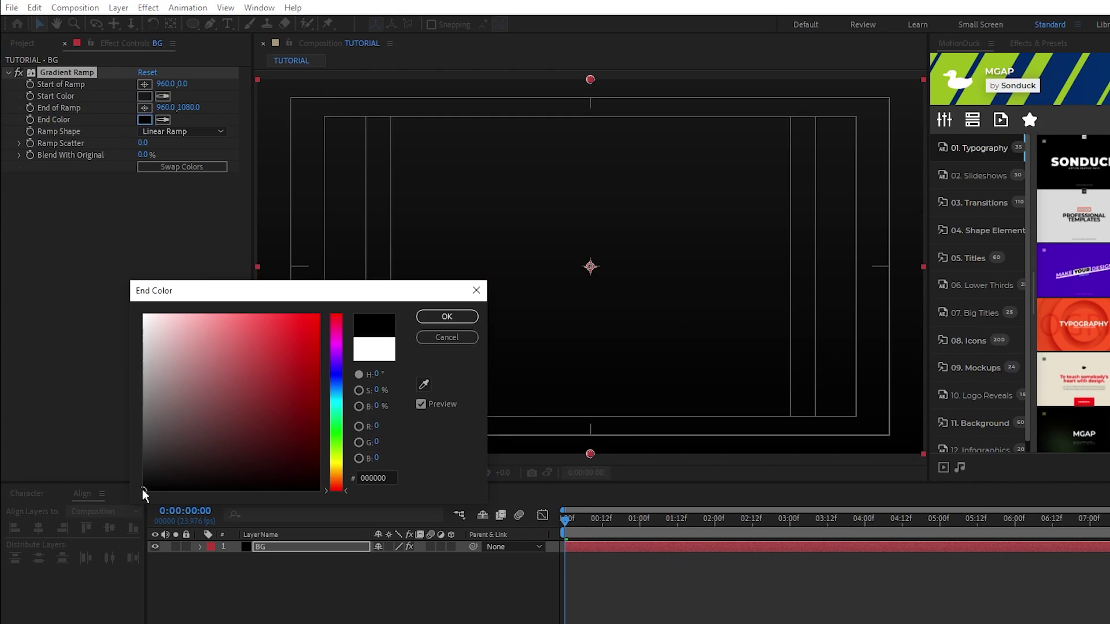
pyautogui.click(447, 316)
# Step: Put the ramp start at the composition centre and the end below the frame, shape Radial Ramp
pyautogui.click(144, 83)
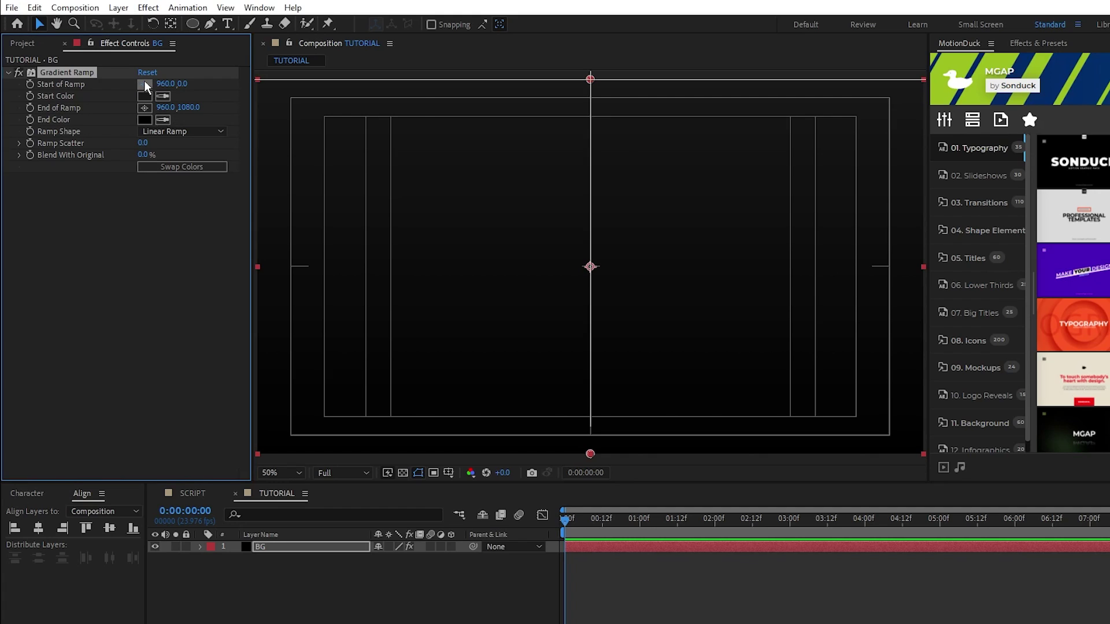
pyautogui.click(589, 266)
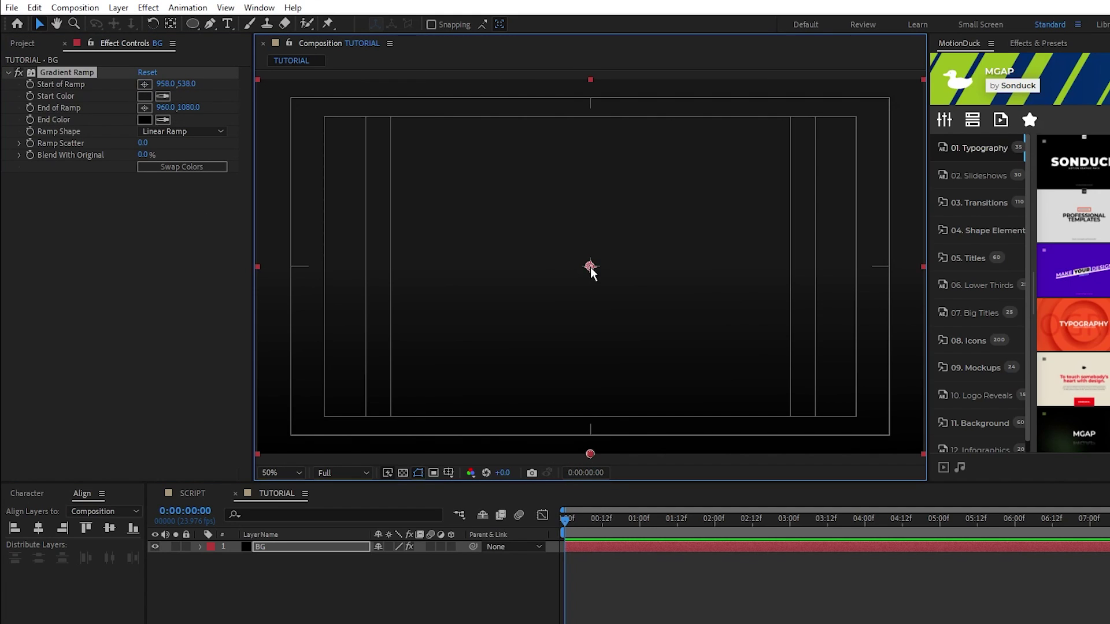
pyautogui.scroll(-2, 591, 272)
pyautogui.click(144, 108)
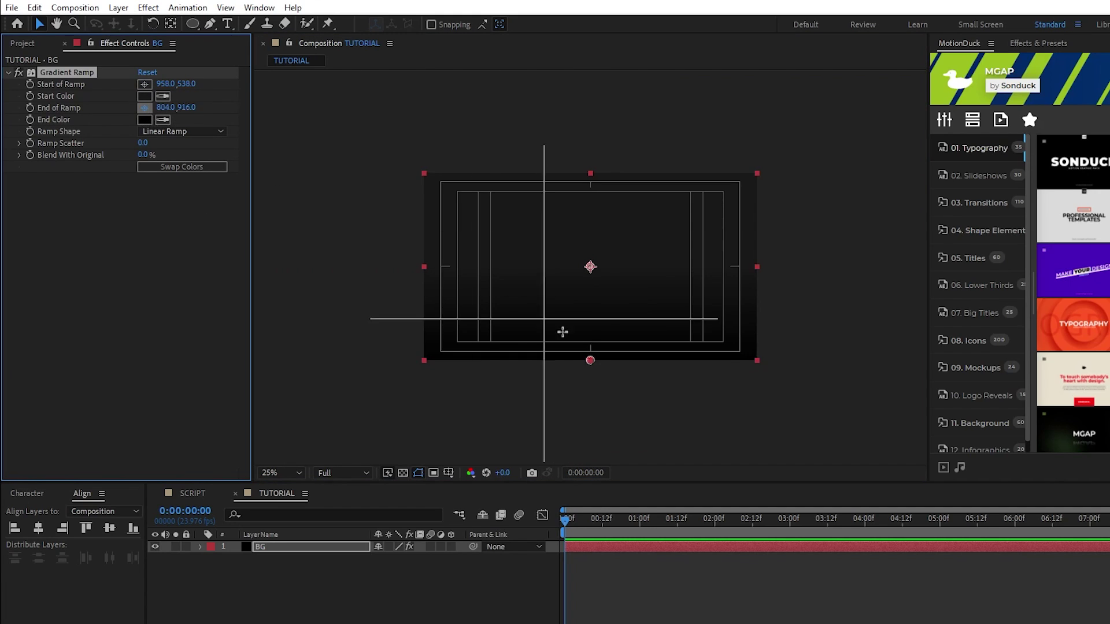
pyautogui.click(589, 434)
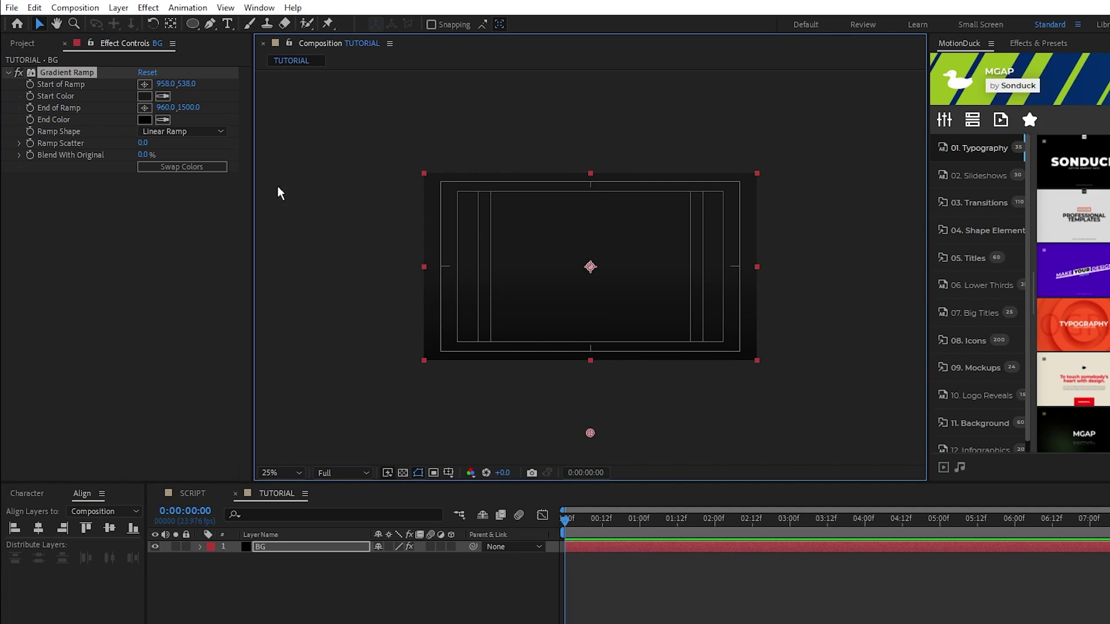
pyautogui.click(178, 132)
pyautogui.click(185, 161)
pyautogui.scroll(2, 594, 271)
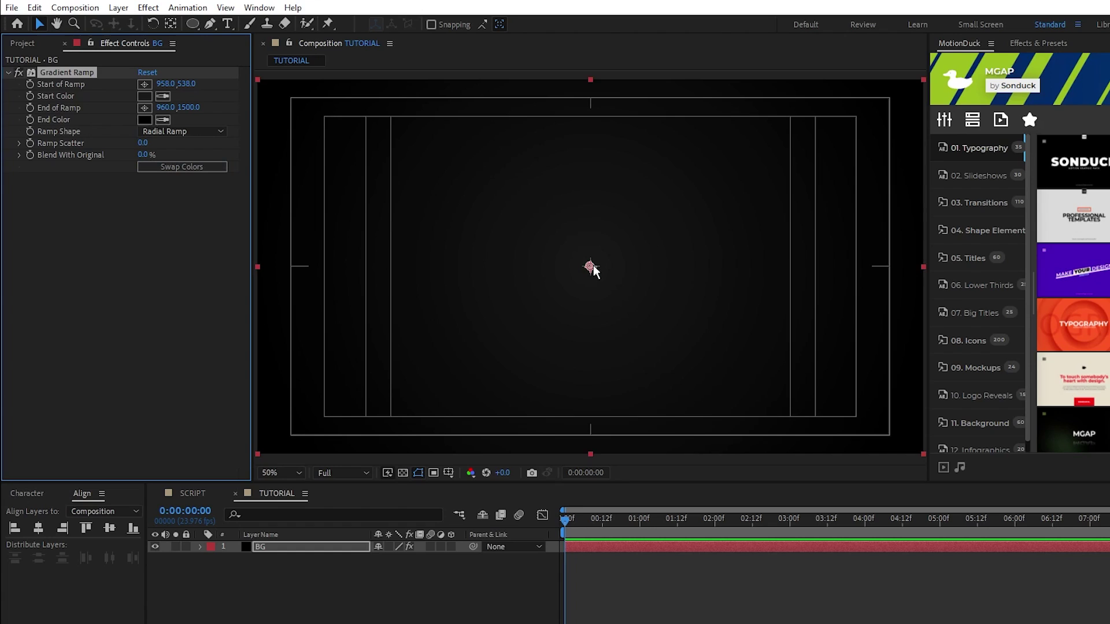
# Step: Set the Ellipse tool to no fill and a solid 0.5 px stroke
pyautogui.click(403, 567)
pyautogui.moveTo(192, 23); pyautogui.dragTo(239, 55)
pyautogui.click(423, 25)
pyautogui.click(419, 130)
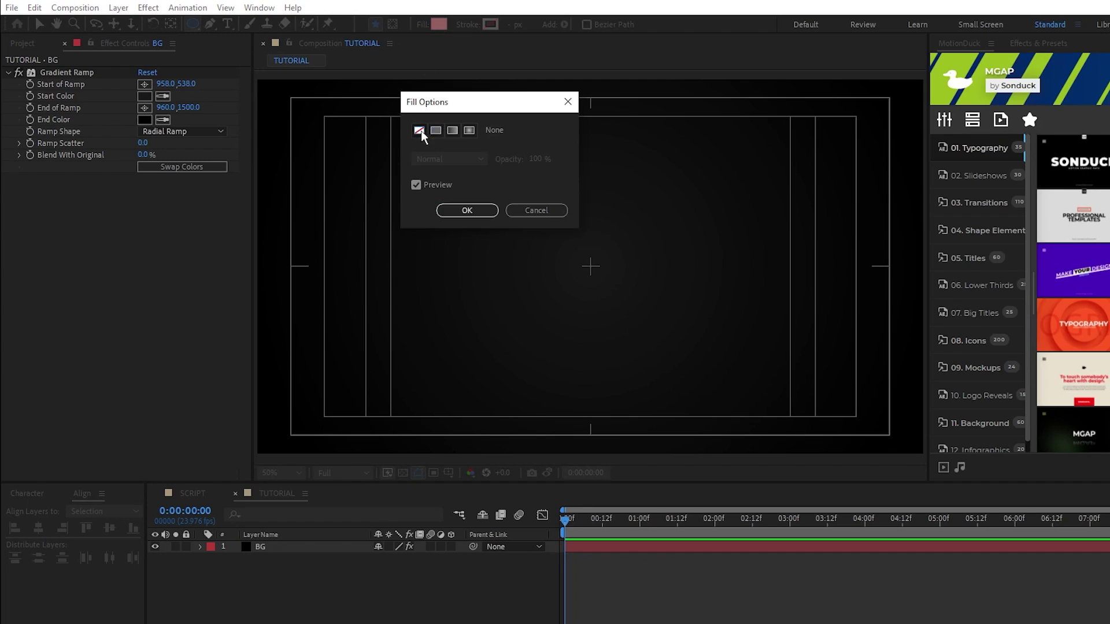
pyautogui.click(493, 210)
pyautogui.click(469, 25)
pyautogui.click(436, 130)
pyautogui.click(462, 210)
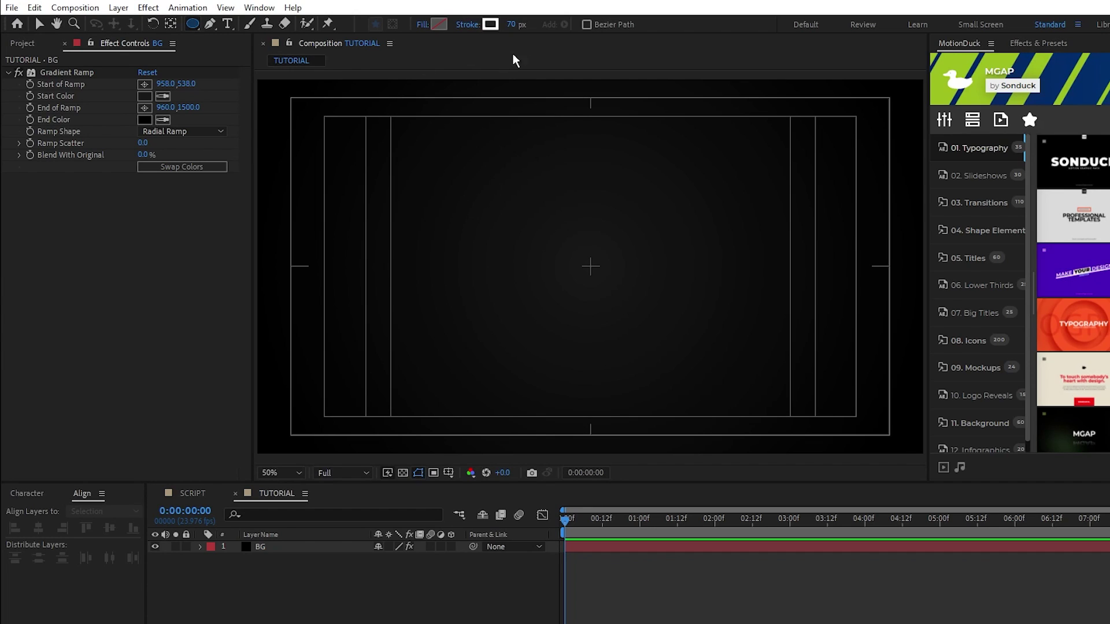
pyautogui.click(528, 23)
pyautogui.write('0.5')
pyautogui.press('Return')
# Step: Draw a circle centred on the composition and rename its layer Ring 1
pyautogui.moveTo(590, 266); pyautogui.dragTo(711, 370)
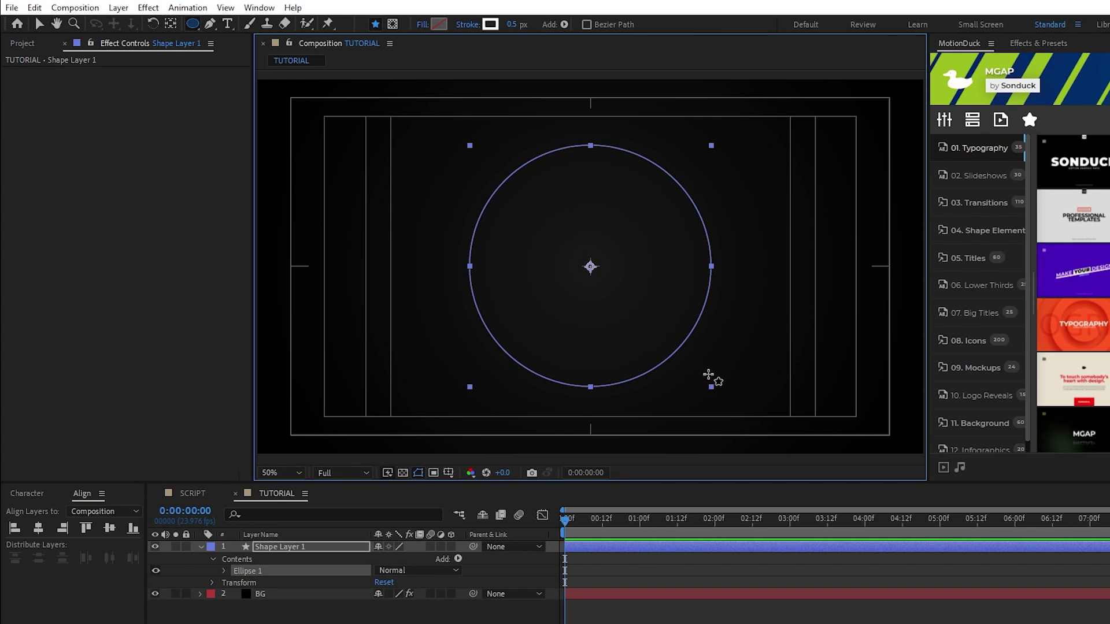
pyautogui.click(354, 515)
pyautogui.click(277, 546)
pyautogui.click(38, 528)
pyautogui.click(109, 528)
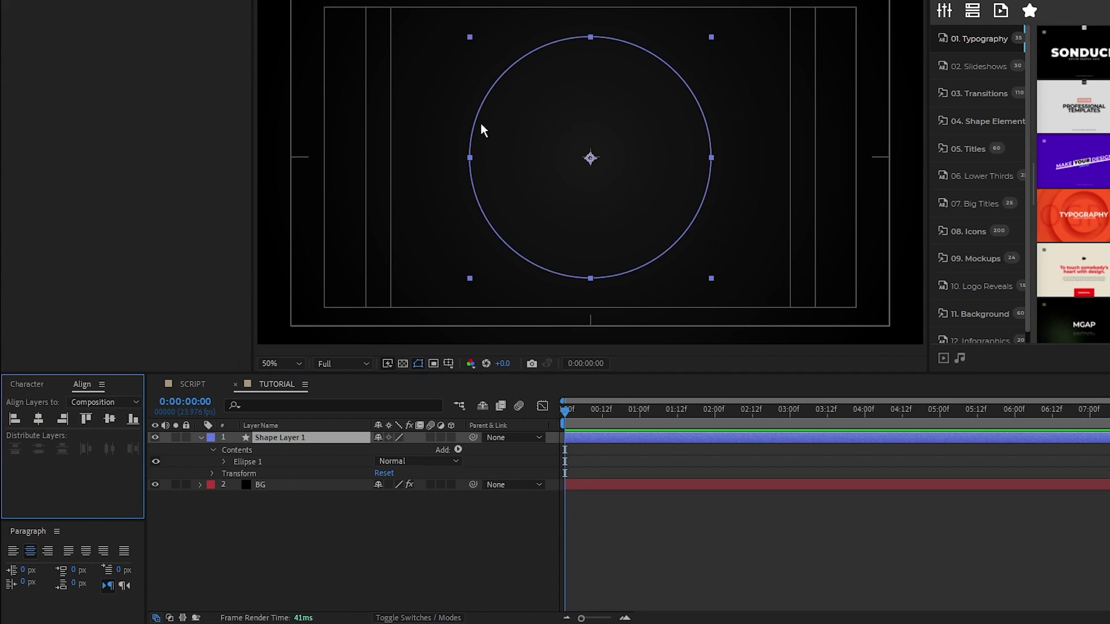
pyautogui.click(295, 438)
pyautogui.press('Return')
pyautogui.write('Ring')
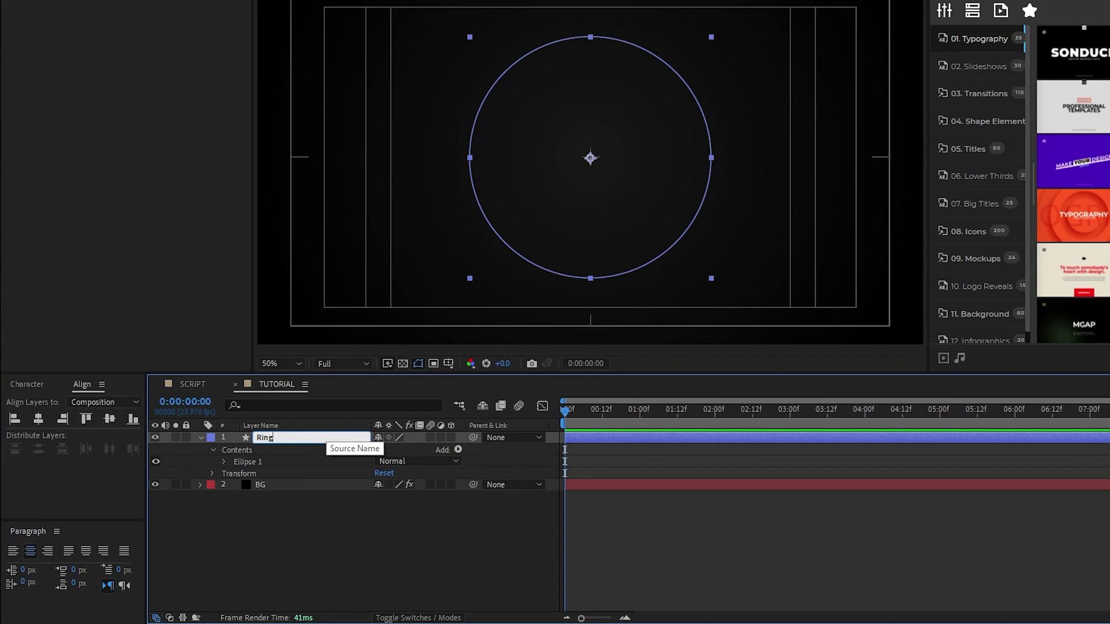
pyautogui.write(' 1')
pyautogui.press('Return')
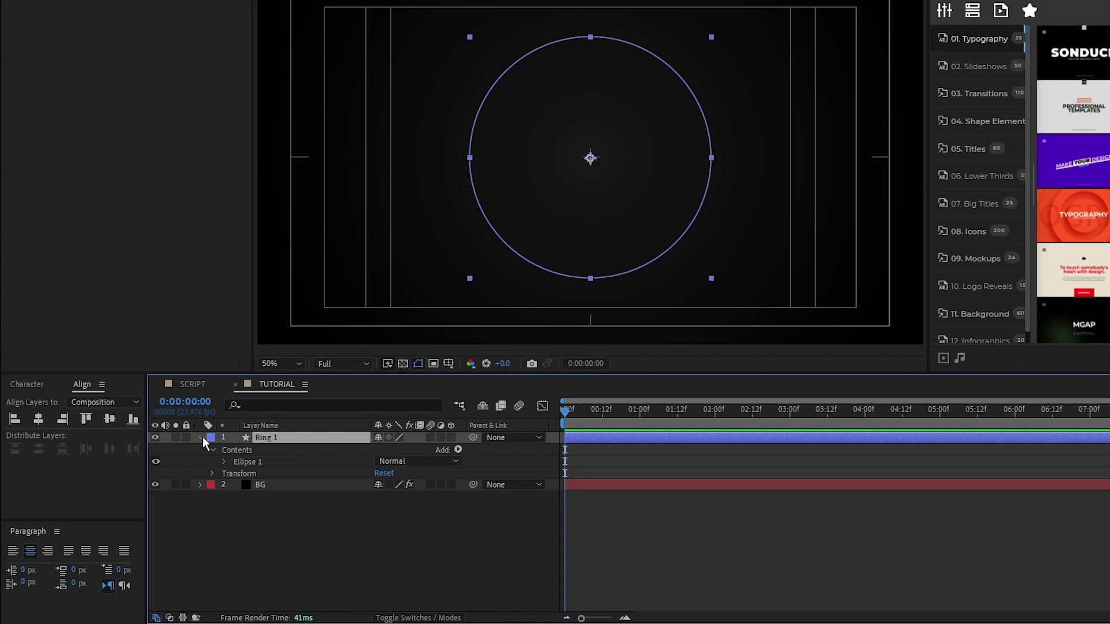
# Step: Add a Repeater to Ring 1 with 40 copies
pyautogui.click(458, 449)
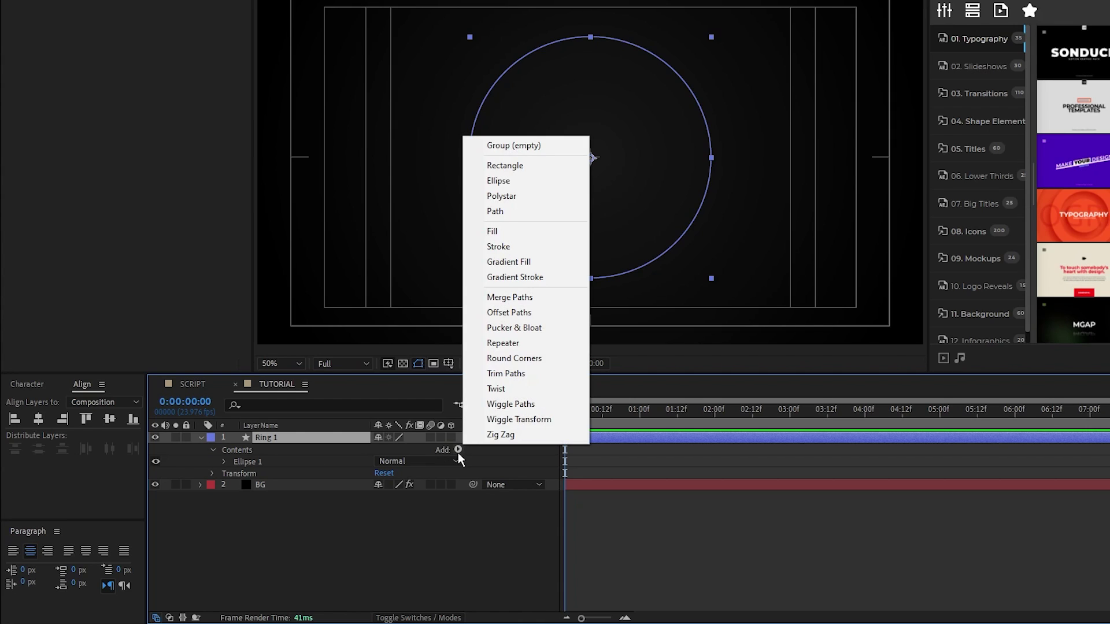
pyautogui.click(525, 355)
pyautogui.click(224, 474)
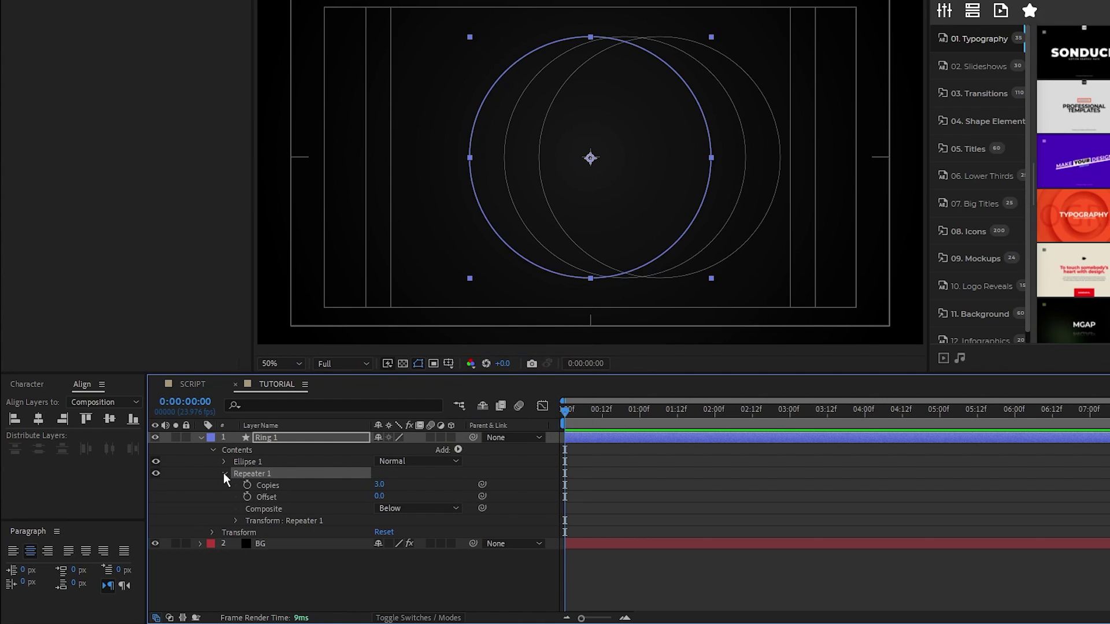
pyautogui.click(379, 484)
pyautogui.write('40')
pyautogui.press('Return')
# Step: Set the repeater's position offset to 0, scale to 103%, and end opacity to 0%
pyautogui.click(236, 520)
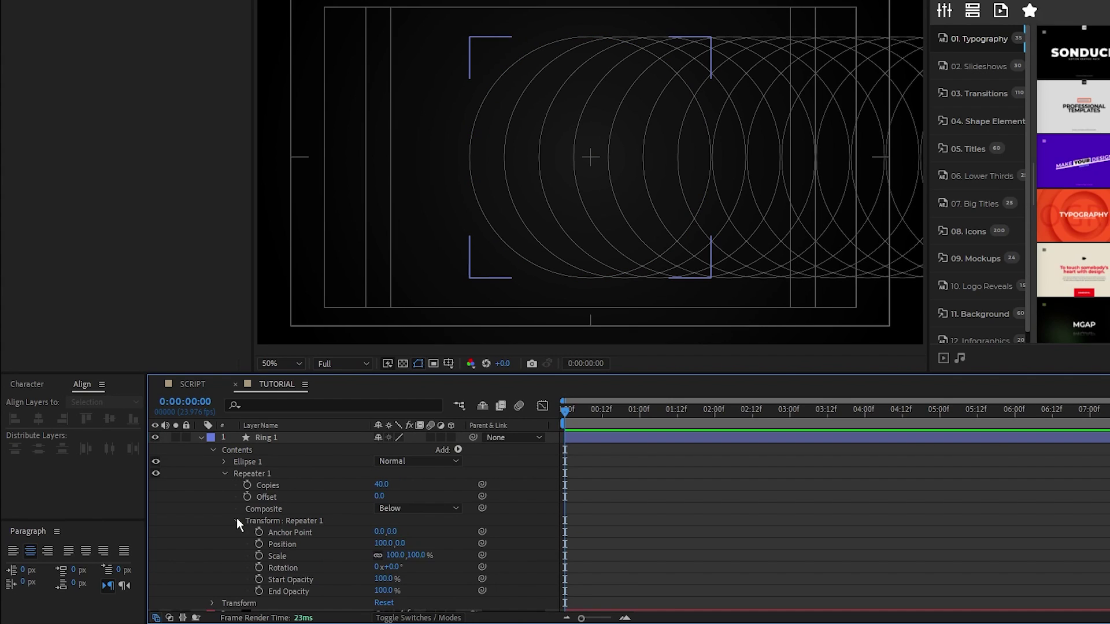
pyautogui.click(382, 534)
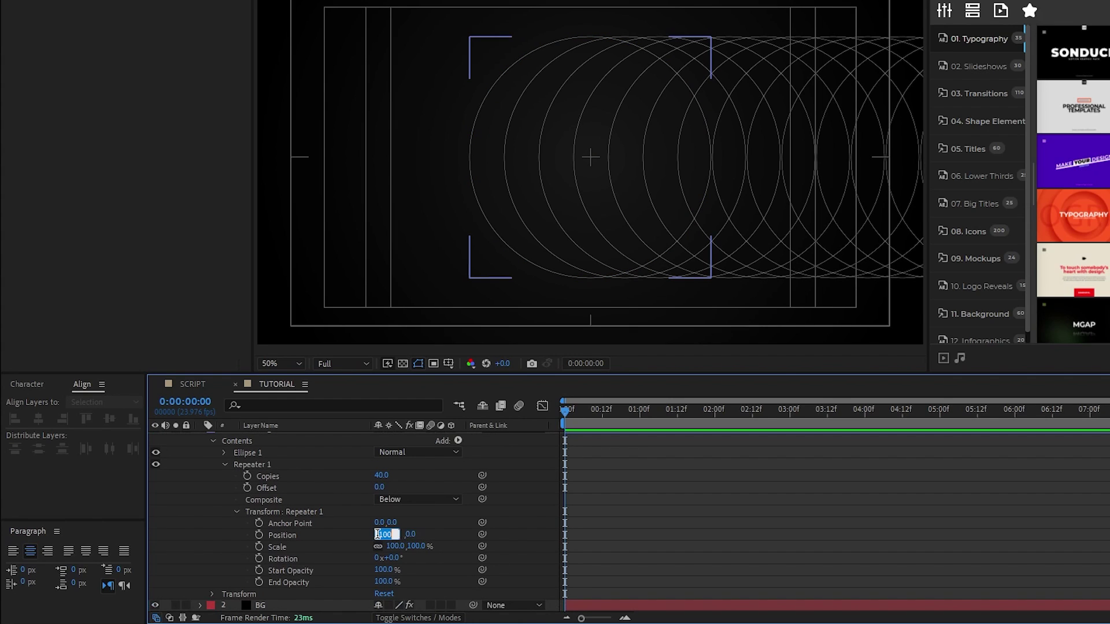
pyautogui.write('0')
pyautogui.press('Return')
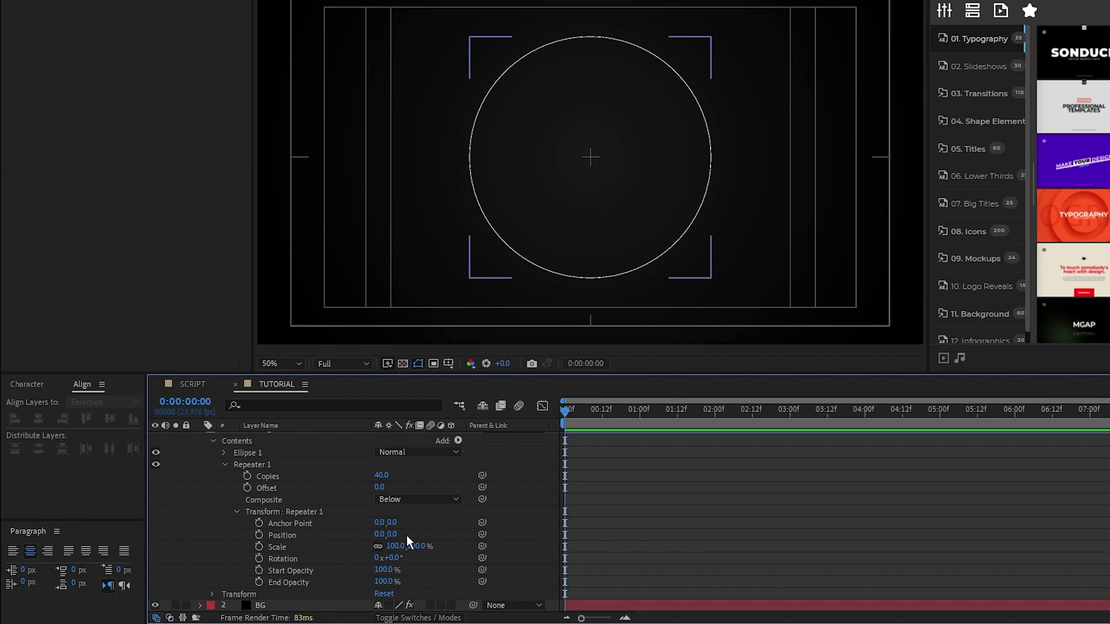
pyautogui.click(418, 546)
pyautogui.write('103')
pyautogui.press('Return')
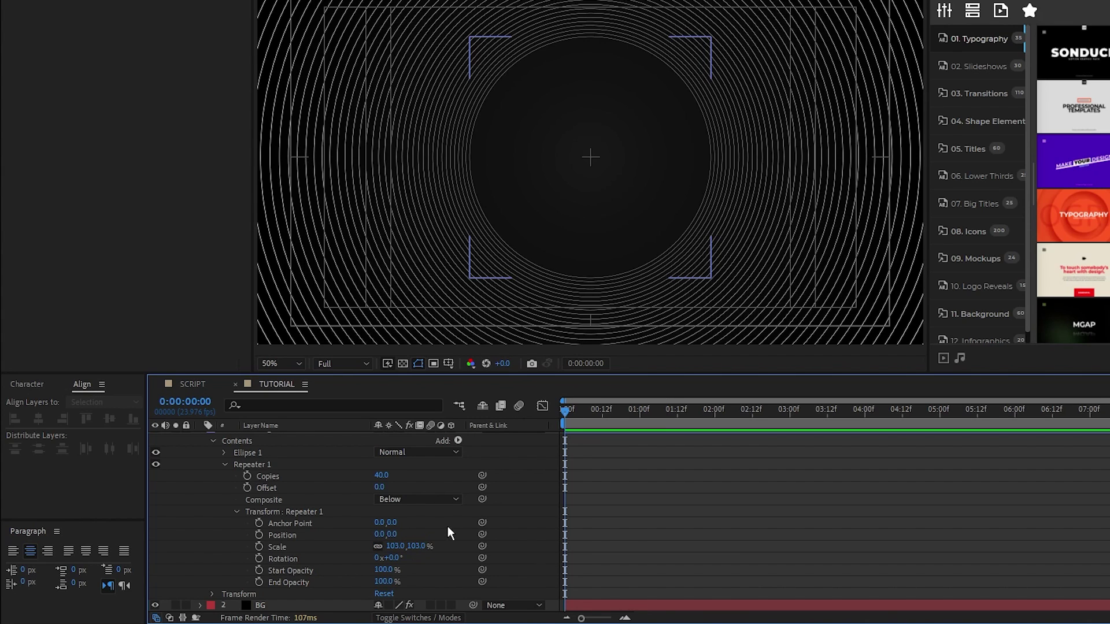
pyautogui.click(383, 581)
pyautogui.write('0')
pyautogui.press('Return')
pyautogui.click(443, 558)
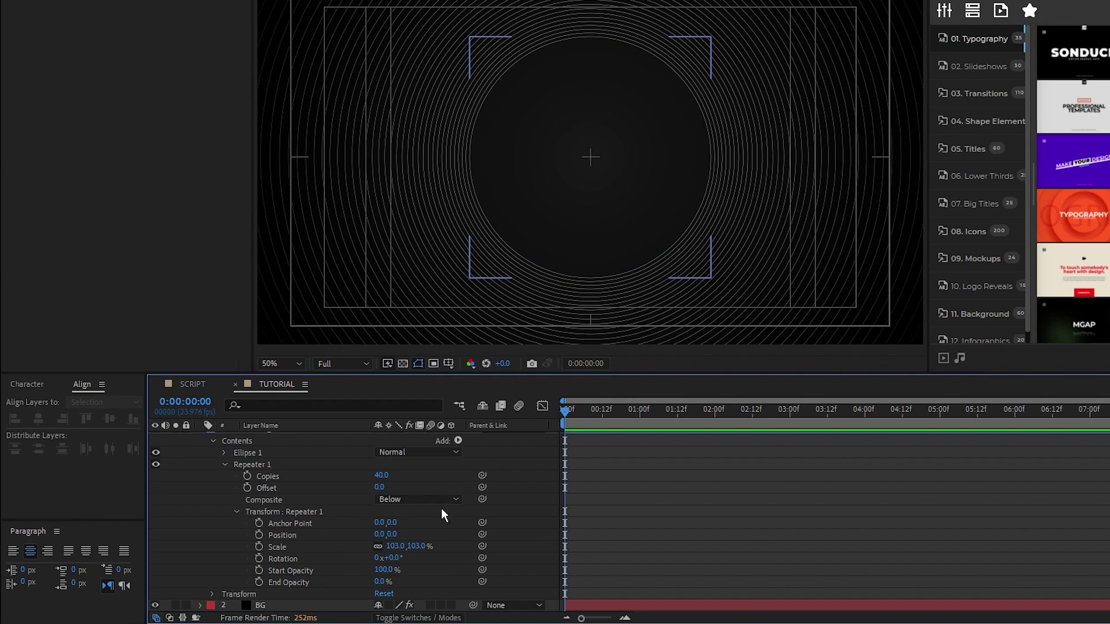
# Step: Duplicate Ring 1 as Ring 2 and set its Repeater to 3 copies
pyautogui.click(490, 12)
pyautogui.click(449, 364)
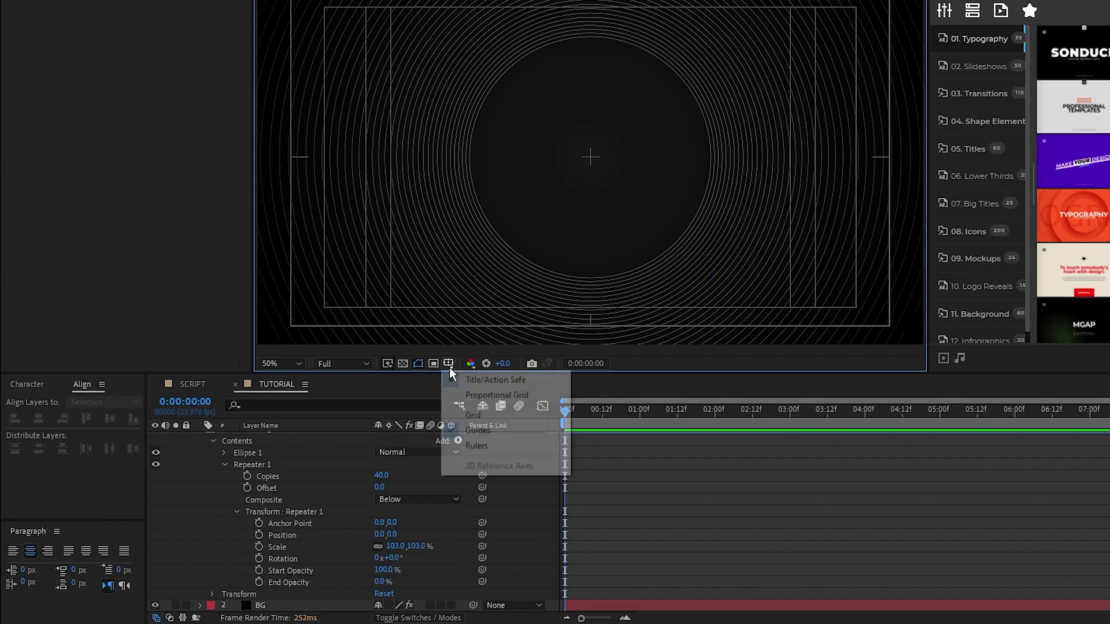
pyautogui.click(484, 380)
pyautogui.hotkey('ctrl', 'd')
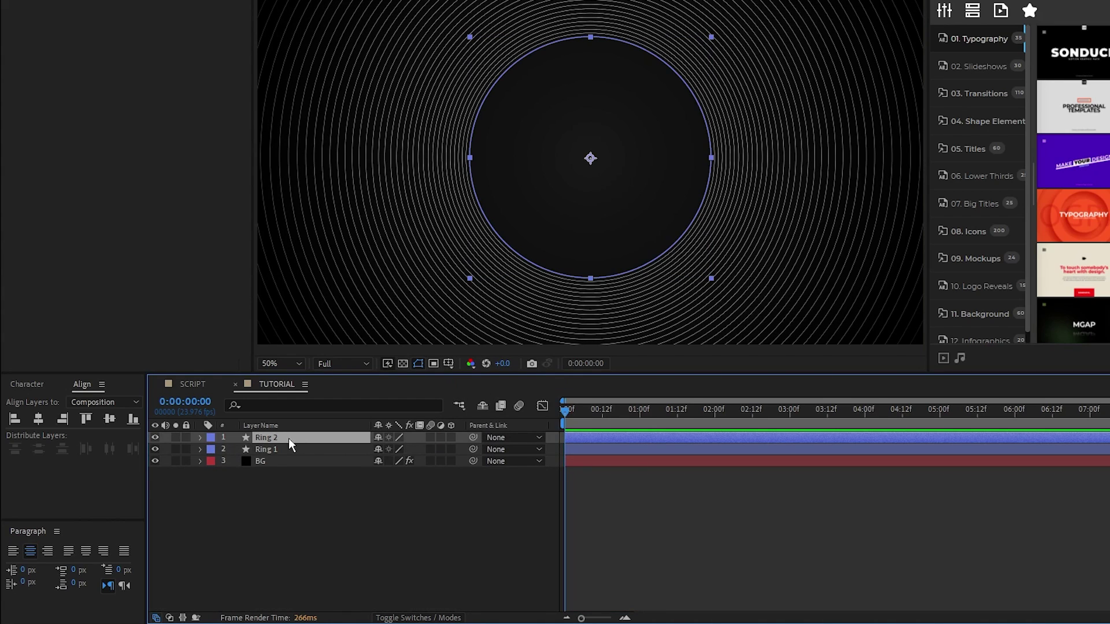
pyautogui.click(200, 438)
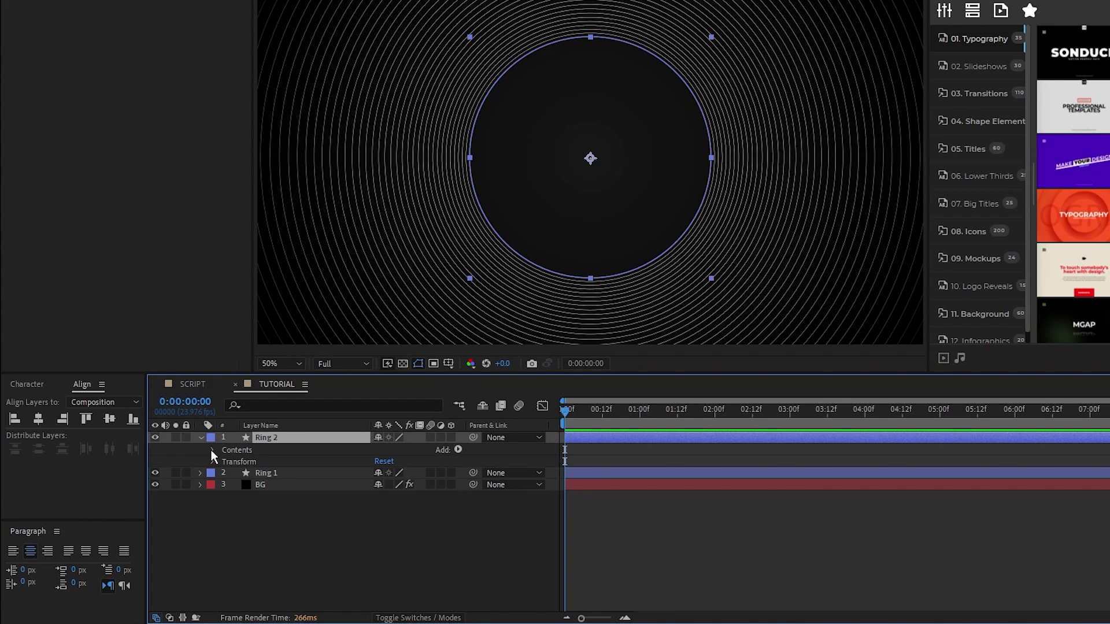
pyautogui.click(212, 450)
pyautogui.click(225, 473)
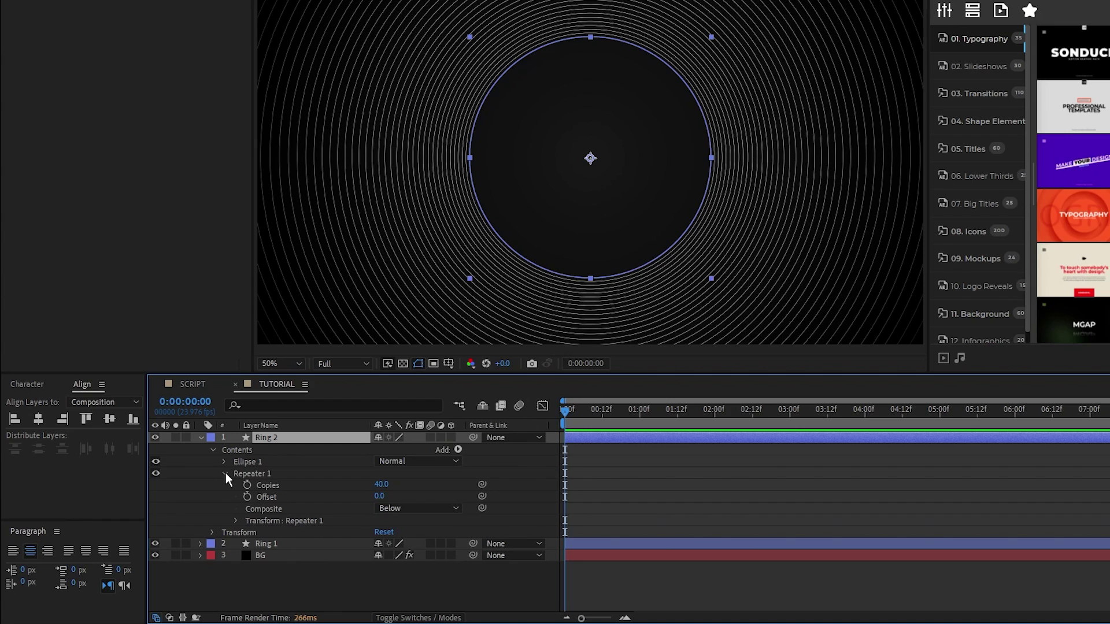
pyautogui.click(381, 484)
pyautogui.write('3')
pyautogui.press('Return')
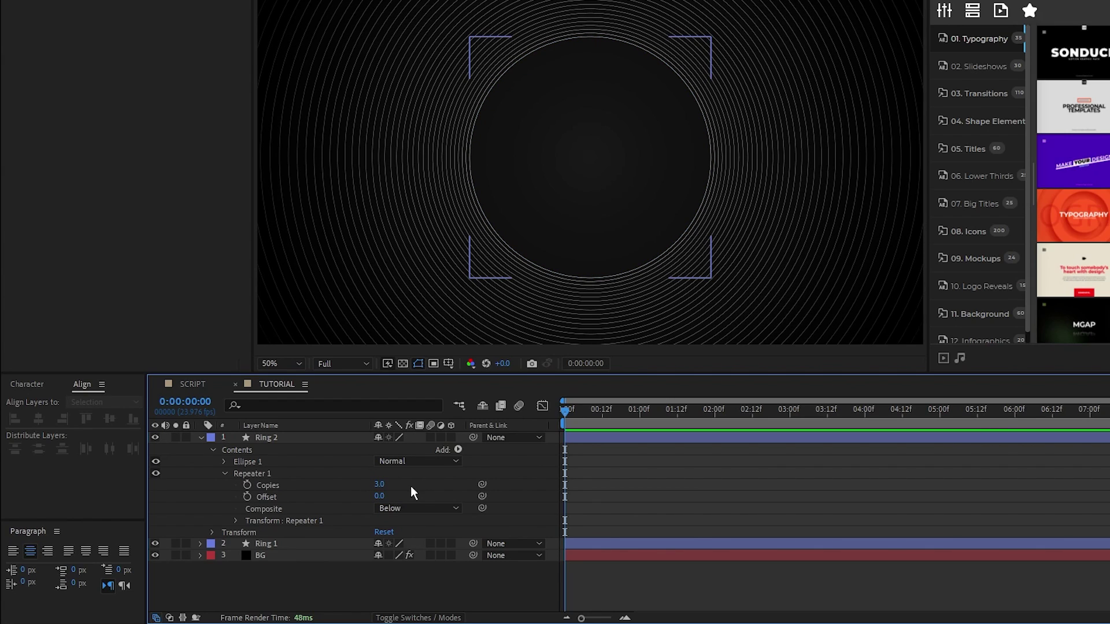
# Step: Set Ring 2's repeater scale to 155%, end opacity 100%, and stroke width 3 px
pyautogui.click(236, 521)
pyautogui.scroll(-1, 236, 520)
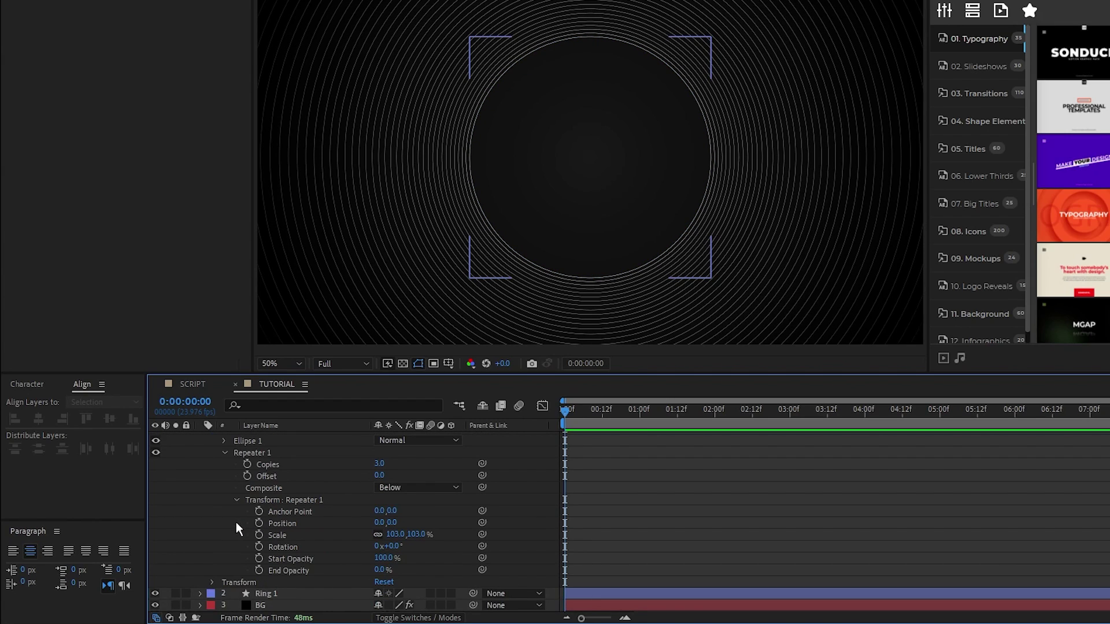
pyautogui.click(418, 534)
pyautogui.write('155')
pyautogui.press('Return')
pyautogui.moveTo(382, 571); pyautogui.dragTo(445, 571)
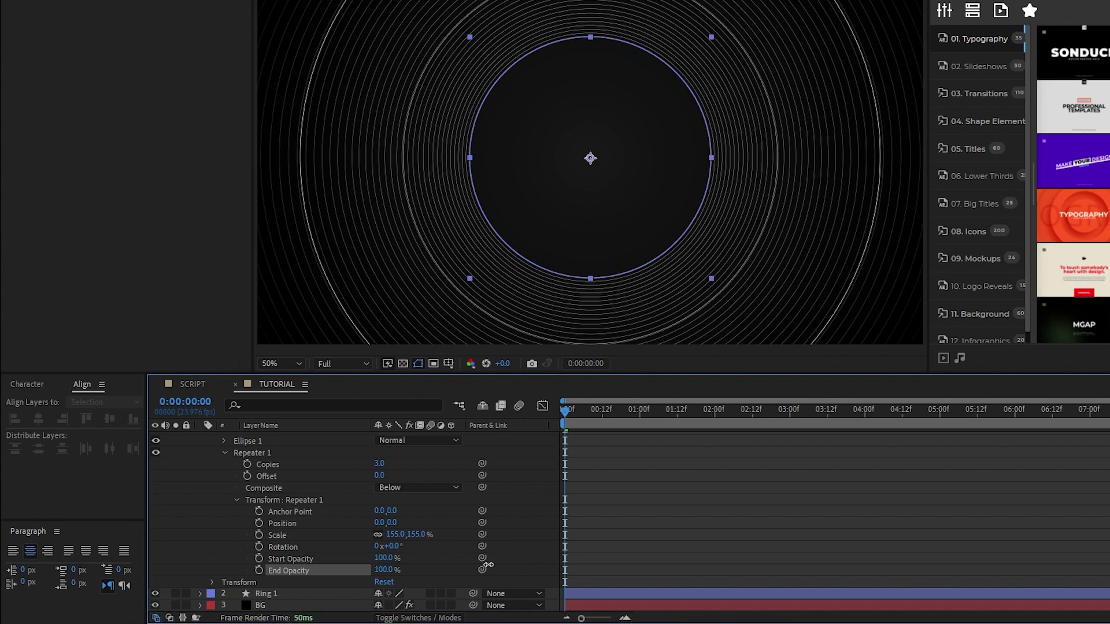
pyautogui.scroll(1, 456, 550)
pyautogui.click(278, 439)
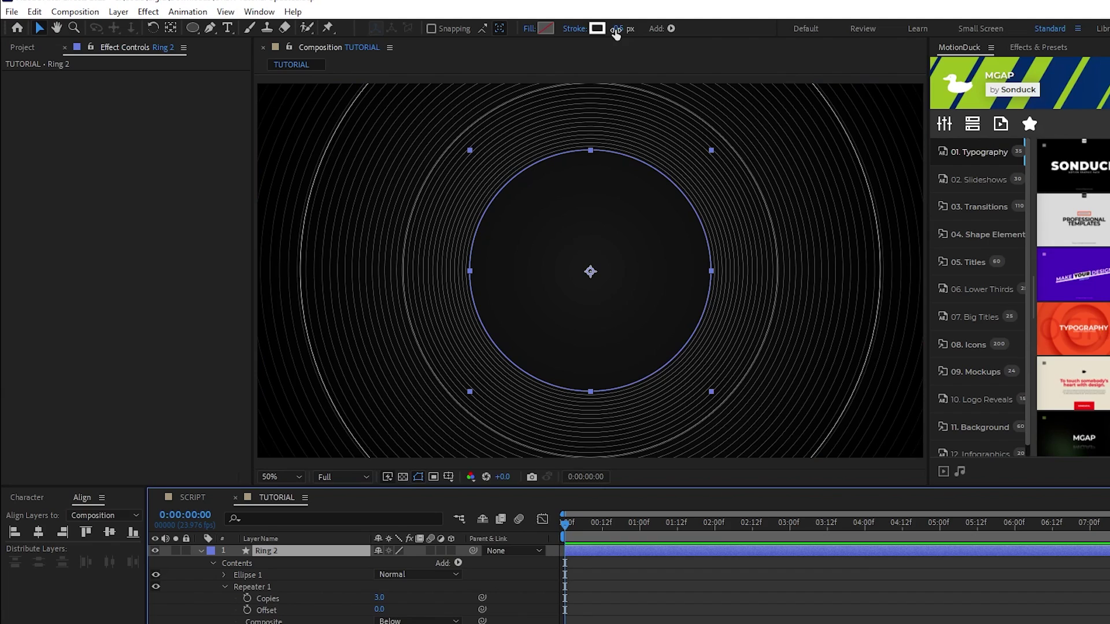
pyautogui.click(630, 29)
pyautogui.press('Return')
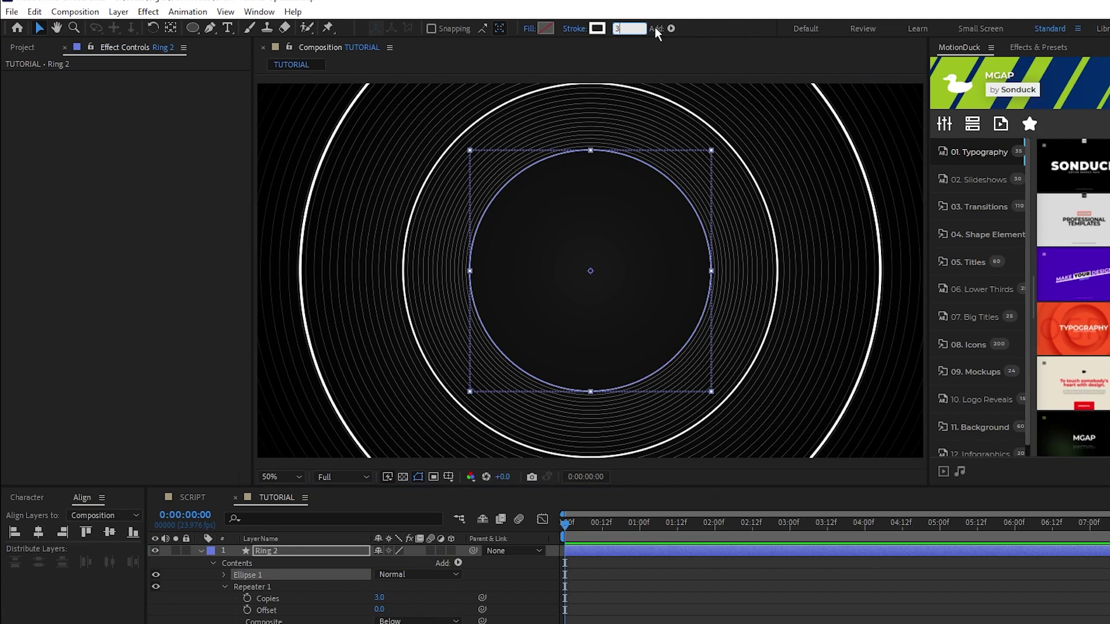
# Step: Duplicate Ring 2 as Ring 3 and scale it to 70%
pyautogui.click(201, 550)
pyautogui.click(276, 552)
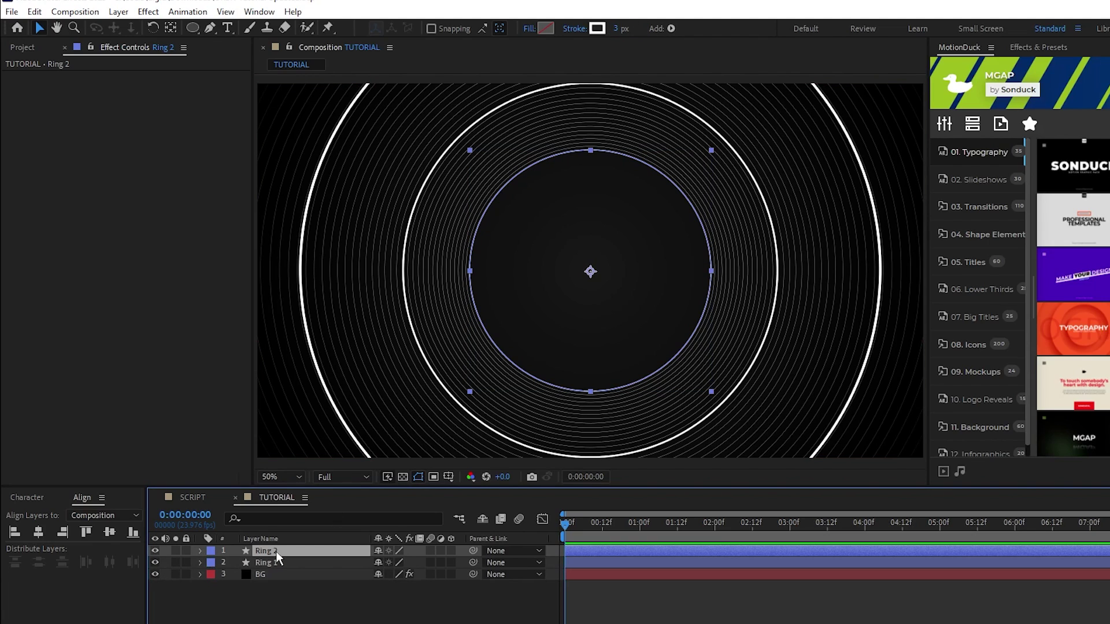
pyautogui.hotkey('ctrl', 'd')
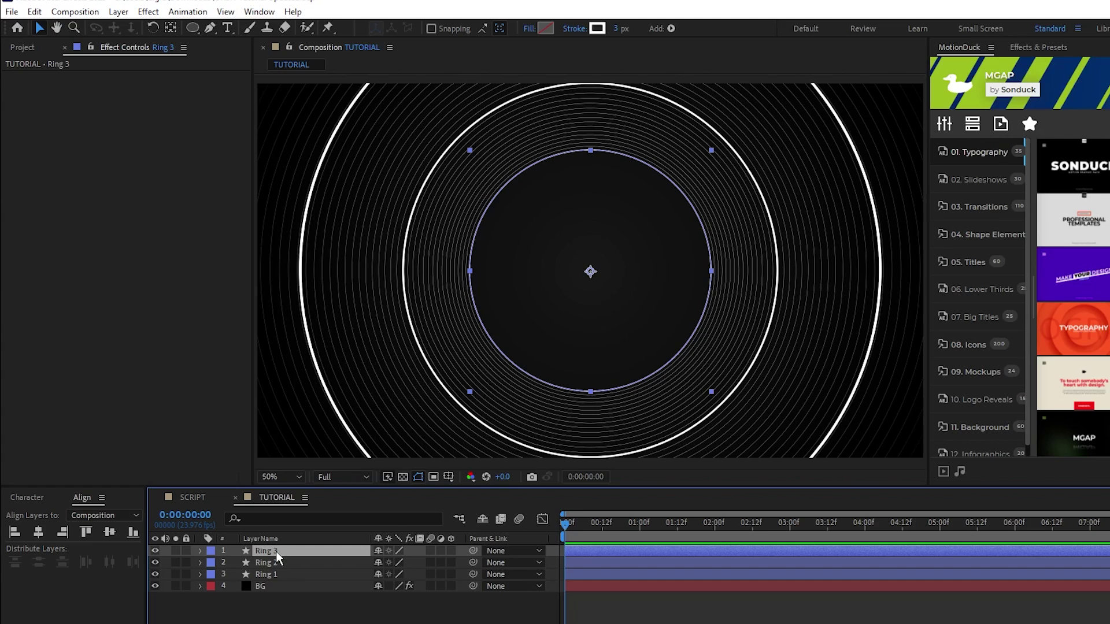
pyautogui.click(198, 552)
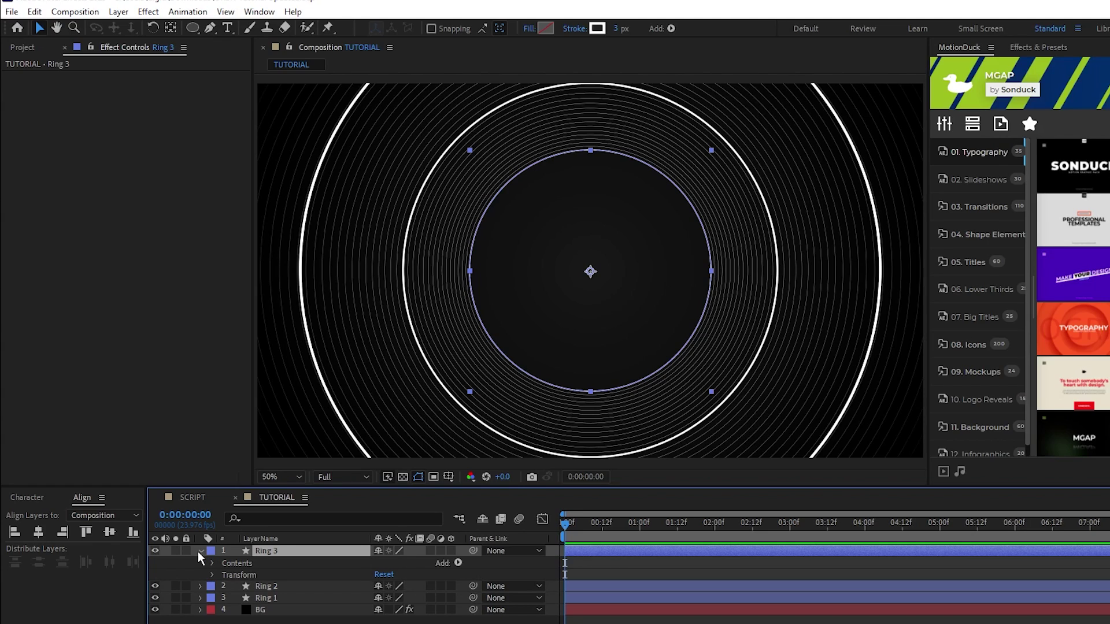
pyautogui.click(212, 563)
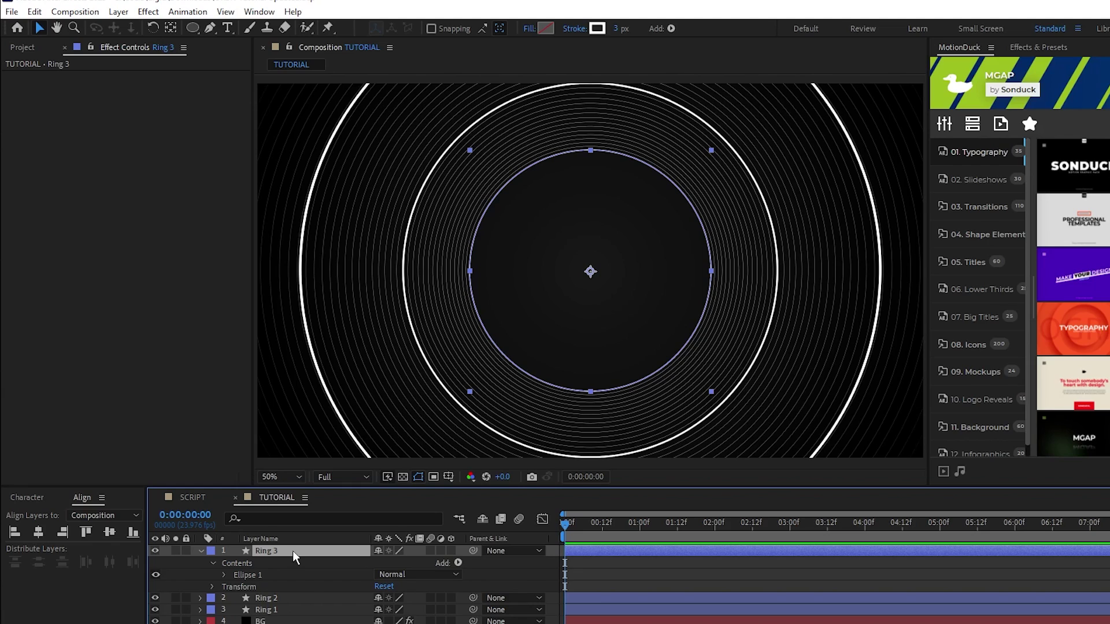
pyautogui.write('s70')
pyautogui.press('Return')
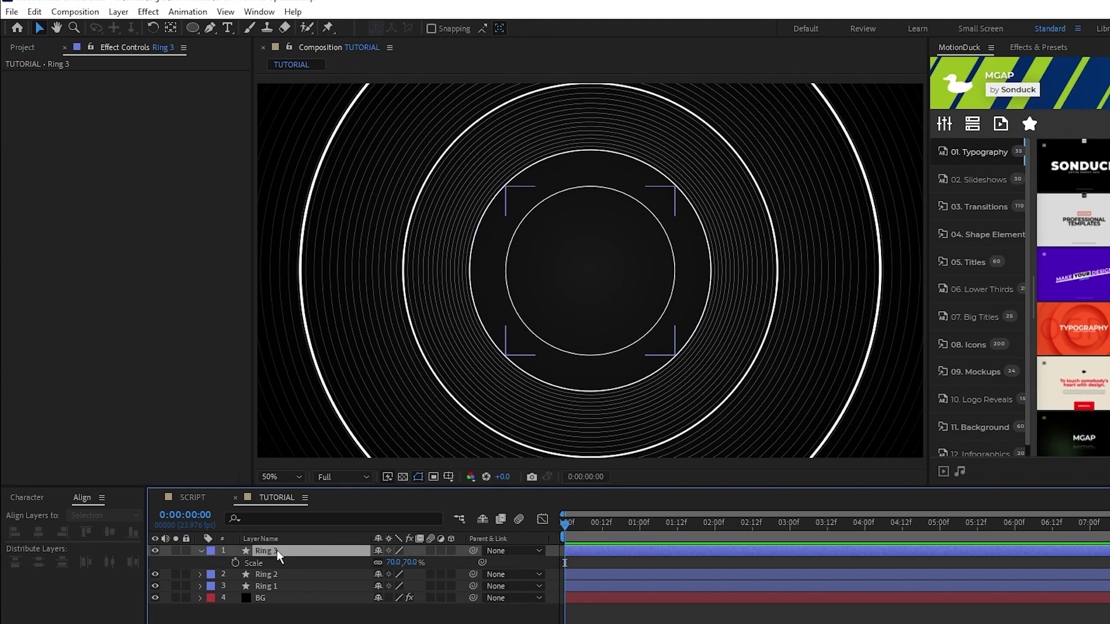
# Step: Set Ring 3's stroke width to 70 px
pyautogui.click(276, 550)
pyautogui.click(627, 29)
pyautogui.write('70')
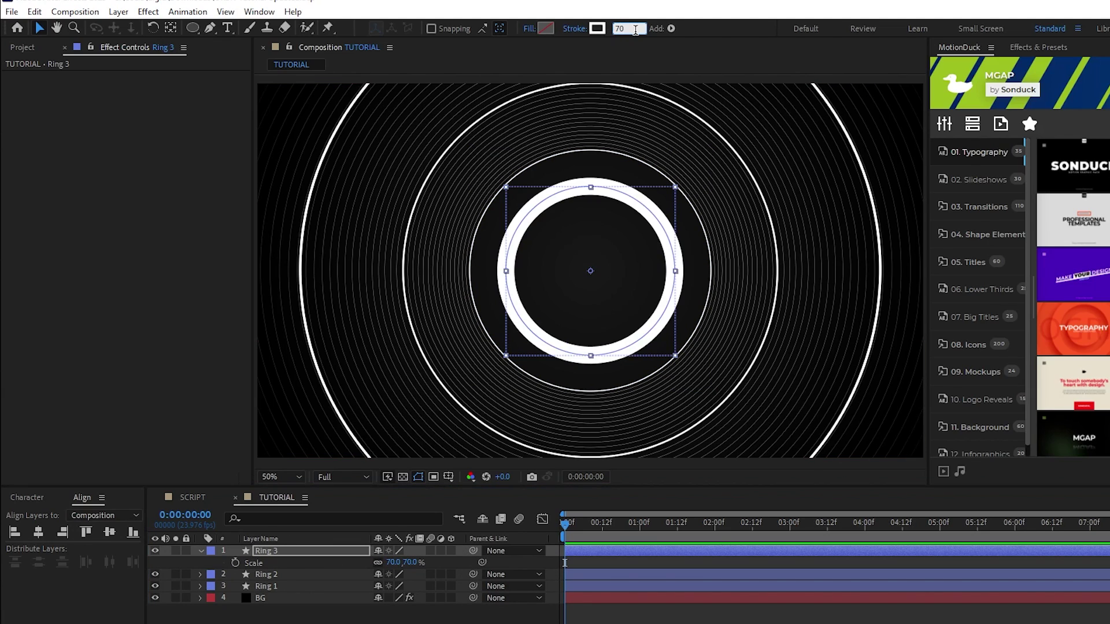
pyautogui.press('Return')
pyautogui.click(272, 612)
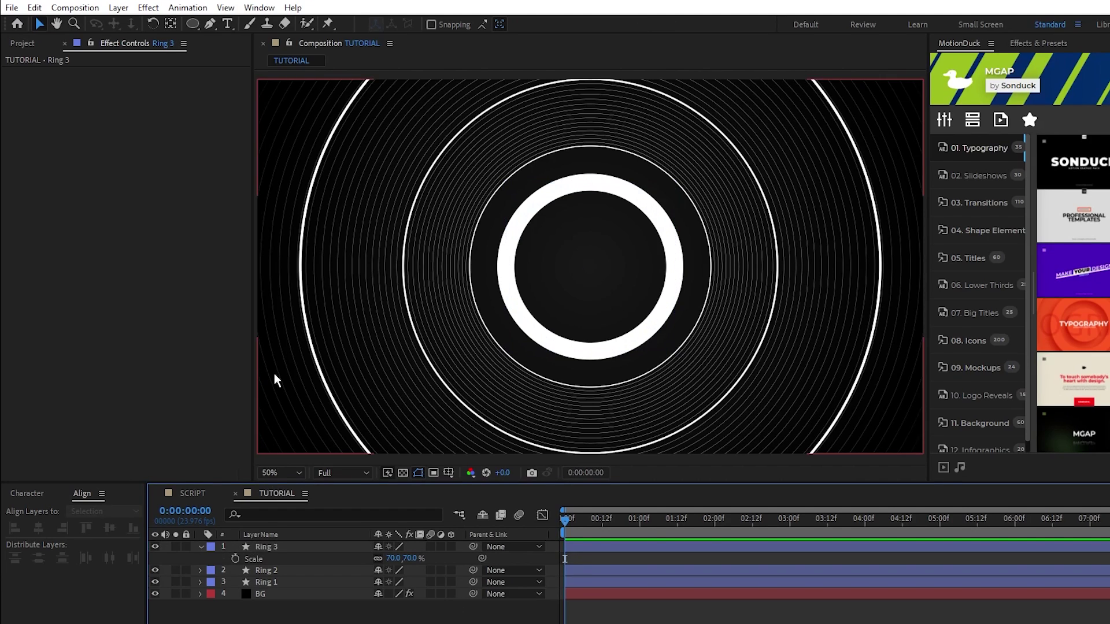
pyautogui.click(197, 548)
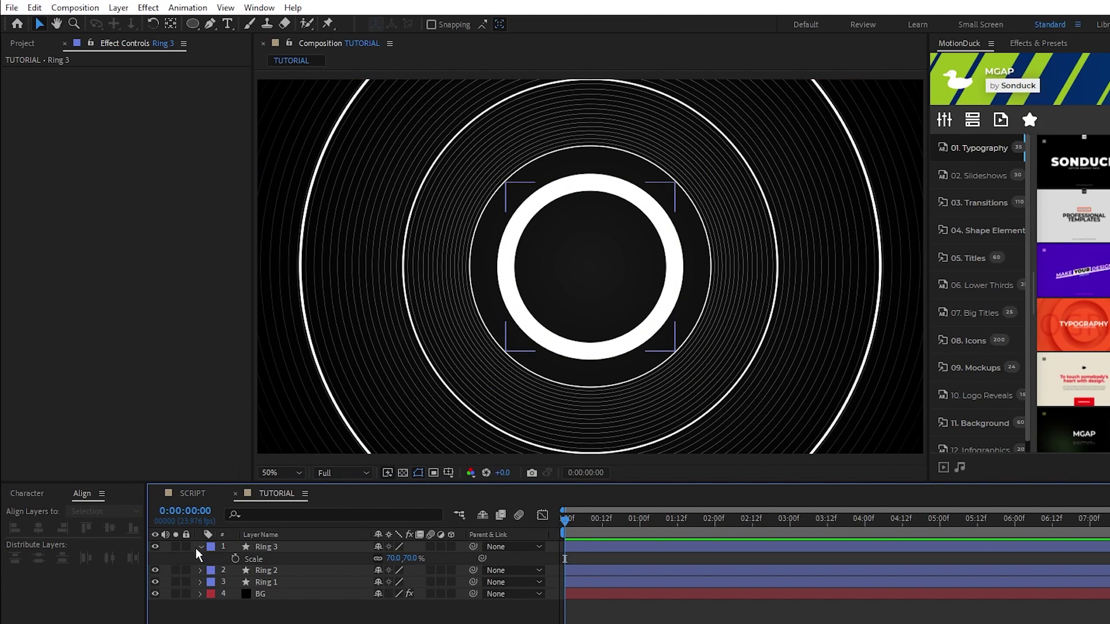
pyautogui.click(408, 613)
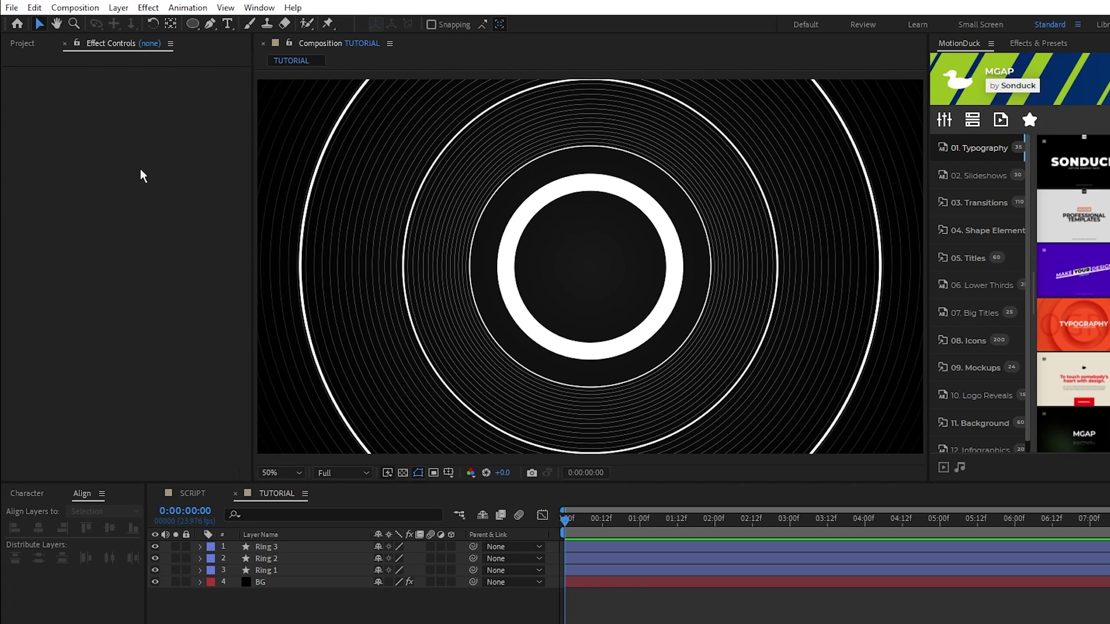
# Step: Set the Ellipse tool to a solid white fill with no stroke
pyautogui.moveTo(193, 24); pyautogui.dragTo(243, 53)
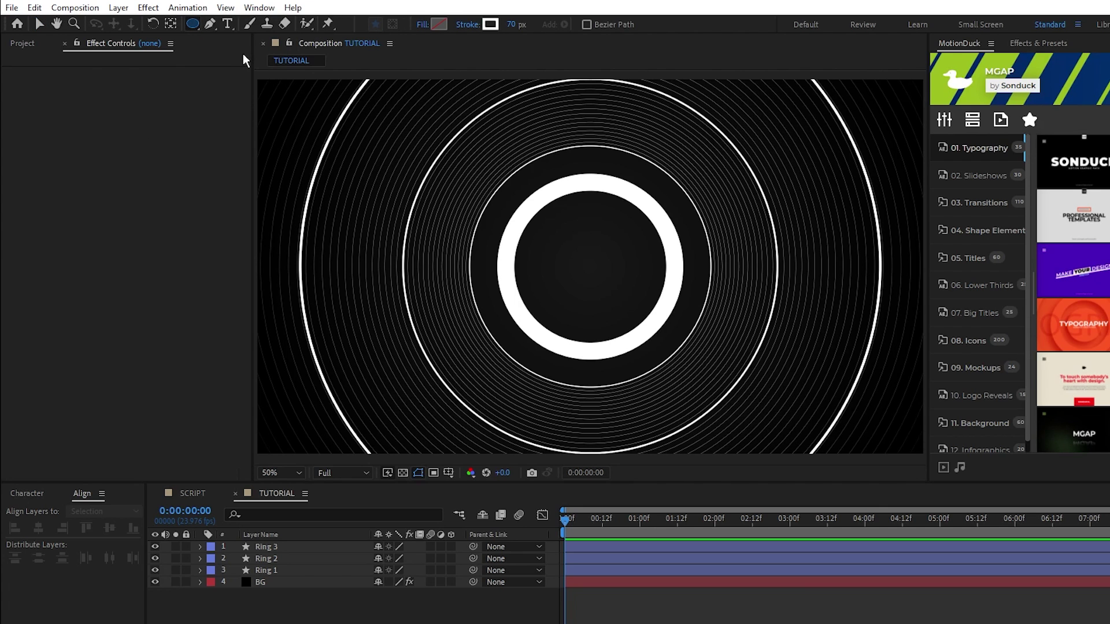
pyautogui.click(424, 26)
pyautogui.click(436, 132)
pyautogui.click(466, 210)
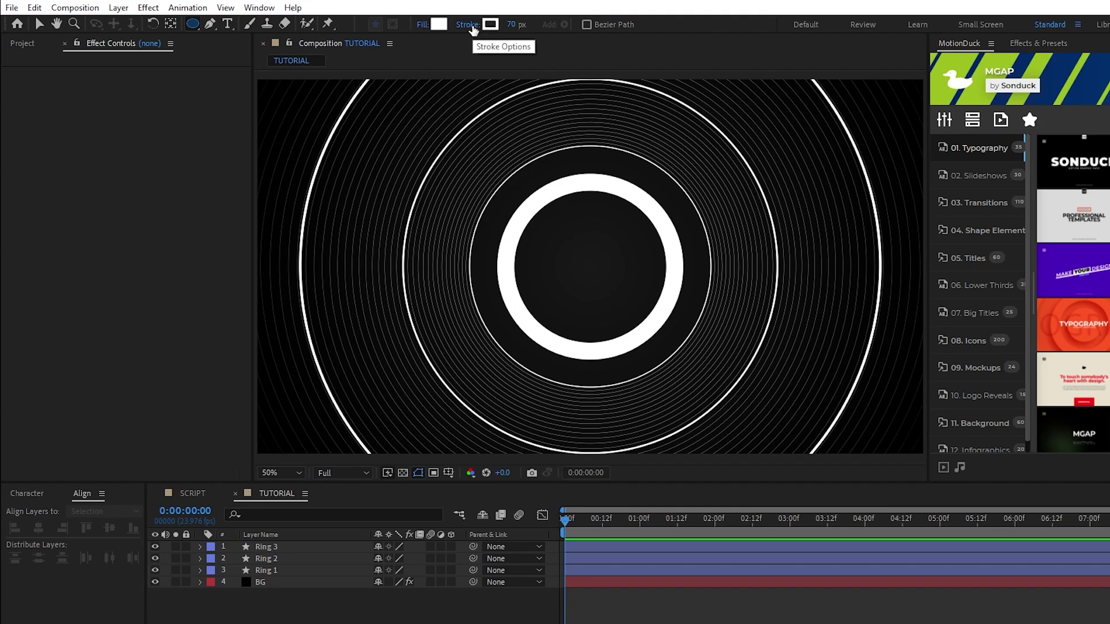
pyautogui.click(467, 24)
pyautogui.click(464, 208)
# Step: Draw a small white circle left of the thick ring and name its layer Planets 1
pyautogui.press('h')
pyautogui.press('.')
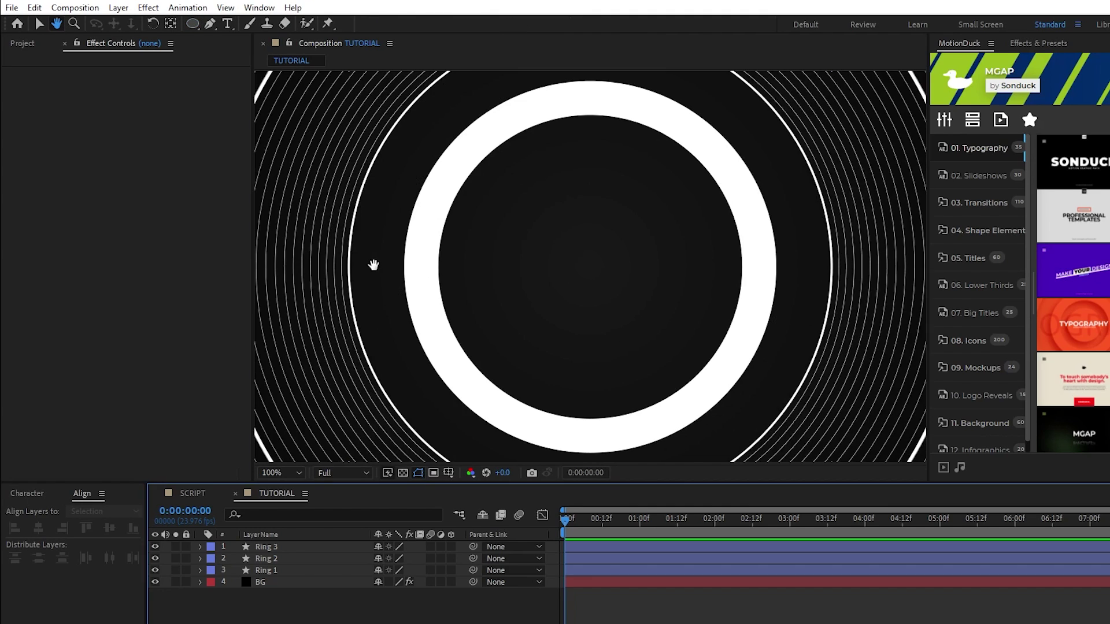
pyautogui.moveTo(373, 265); pyautogui.dragTo(567, 272)
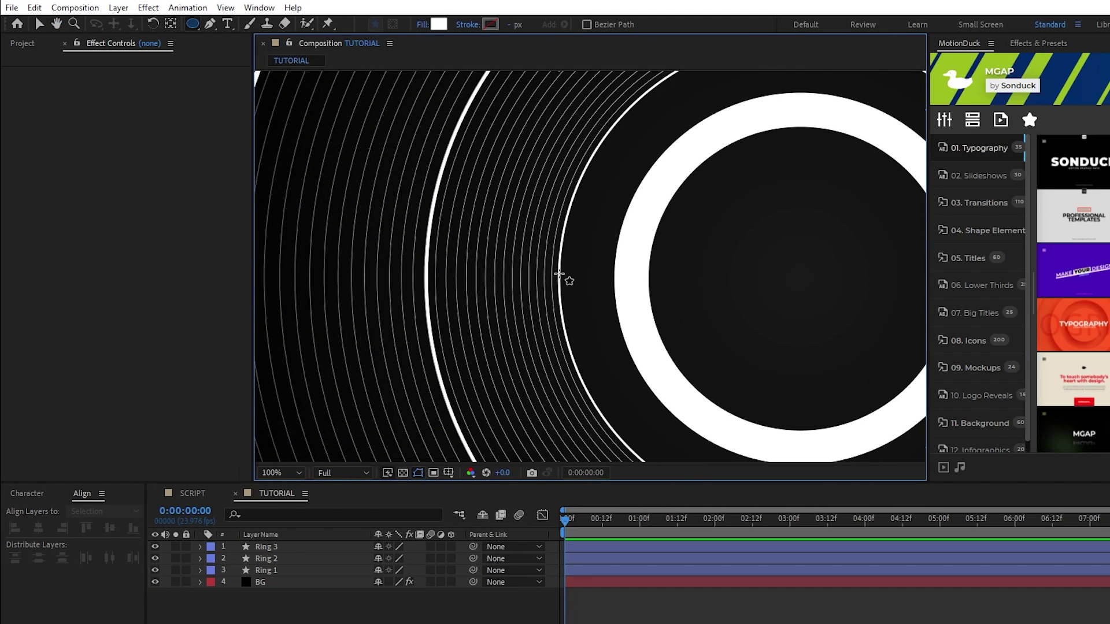
pyautogui.moveTo(559, 274); pyautogui.dragTo(583, 305)
pyautogui.press('v')
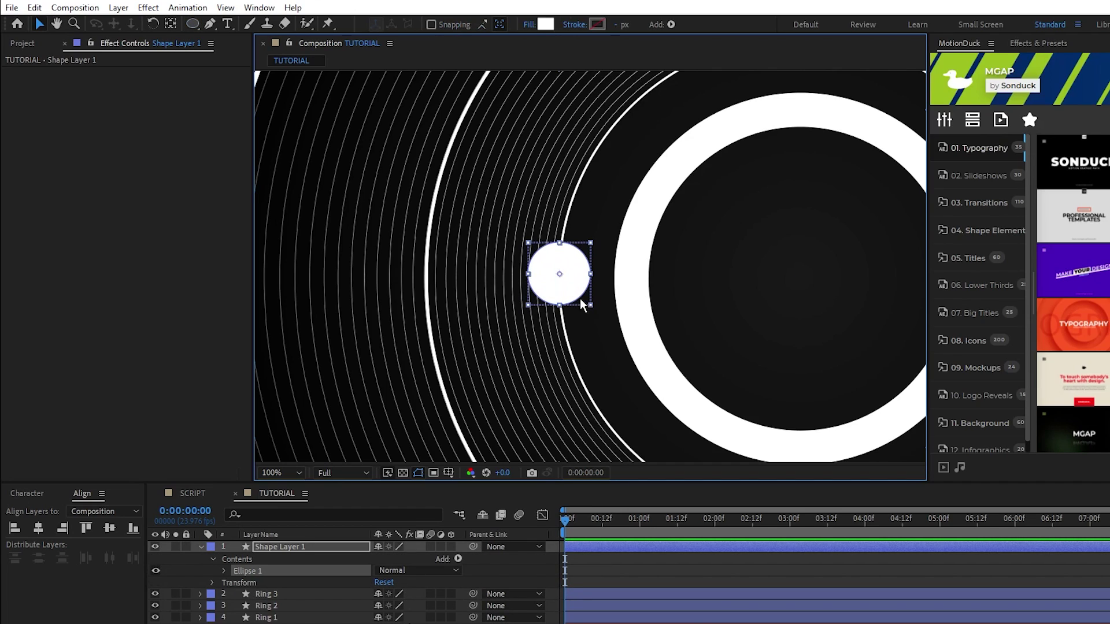
pyautogui.click(290, 545)
pyautogui.press('Return')
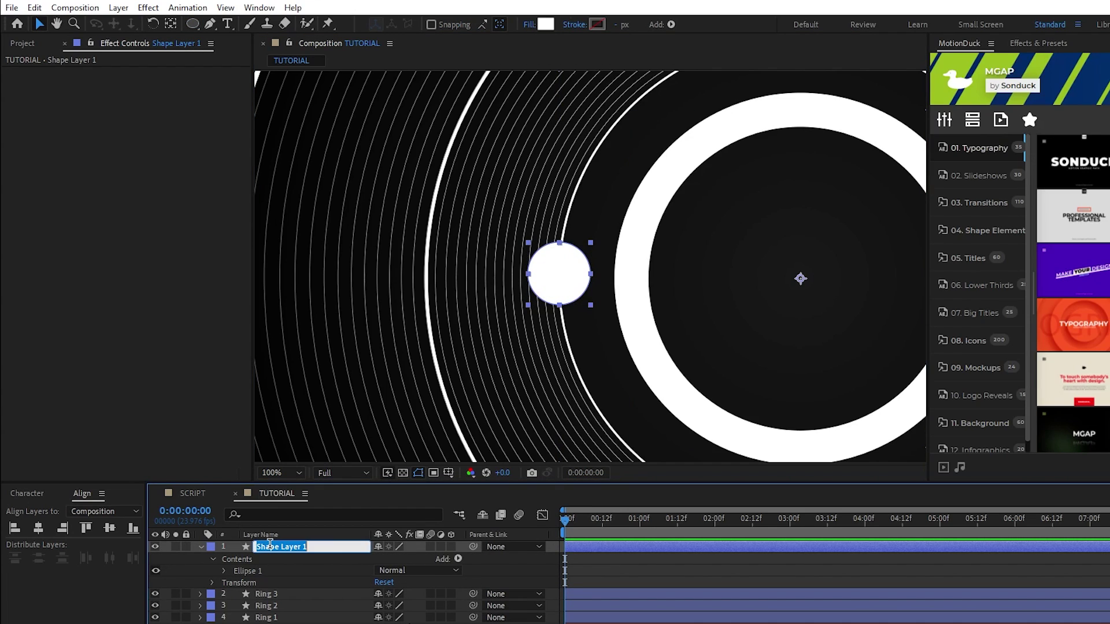
pyautogui.write('Planets 1')
pyautogui.press('Return')
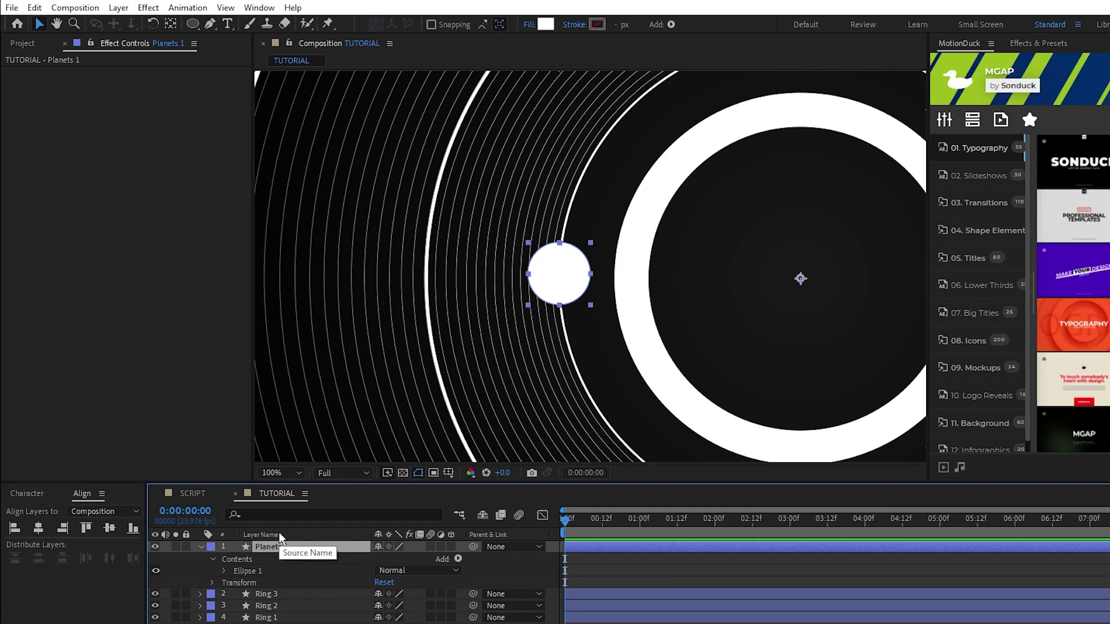
# Step: Rotate Planets 1 around the composition centre
pyautogui.press('h')
pyautogui.moveTo(743, 326); pyautogui.dragTo(560, 336)
pyautogui.press('v')
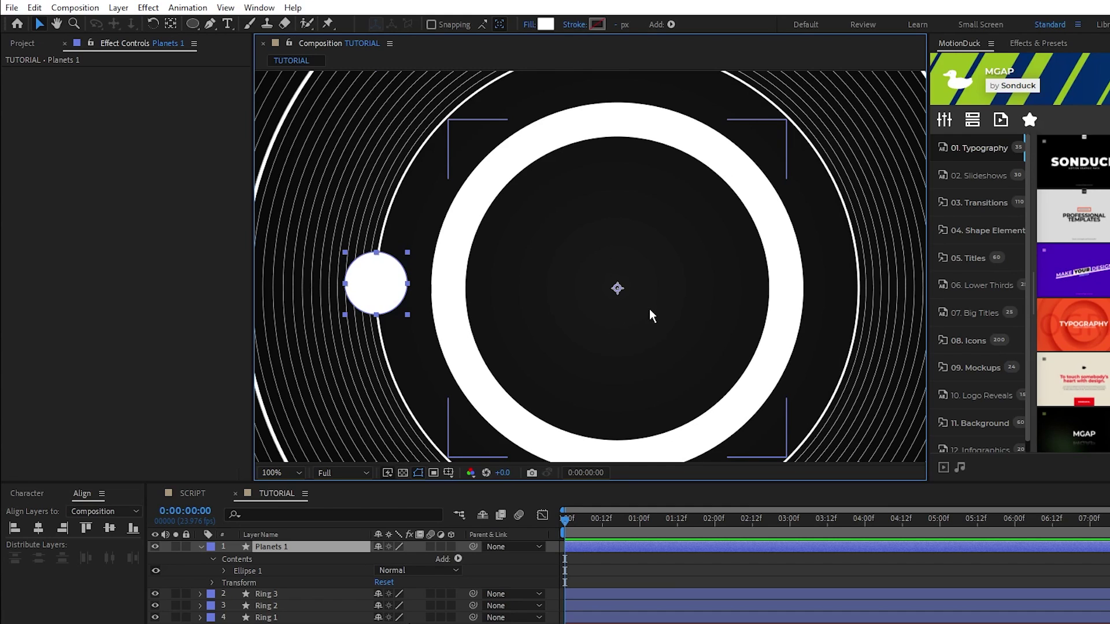
pyautogui.press(',')
pyautogui.press(',')
pyautogui.press('r')
pyautogui.moveTo(397, 558)
pyautogui.mouseDown()
pyautogui.moveTo(618, 559)
pyautogui.moveTo(399, 560)
pyautogui.mouseUp()
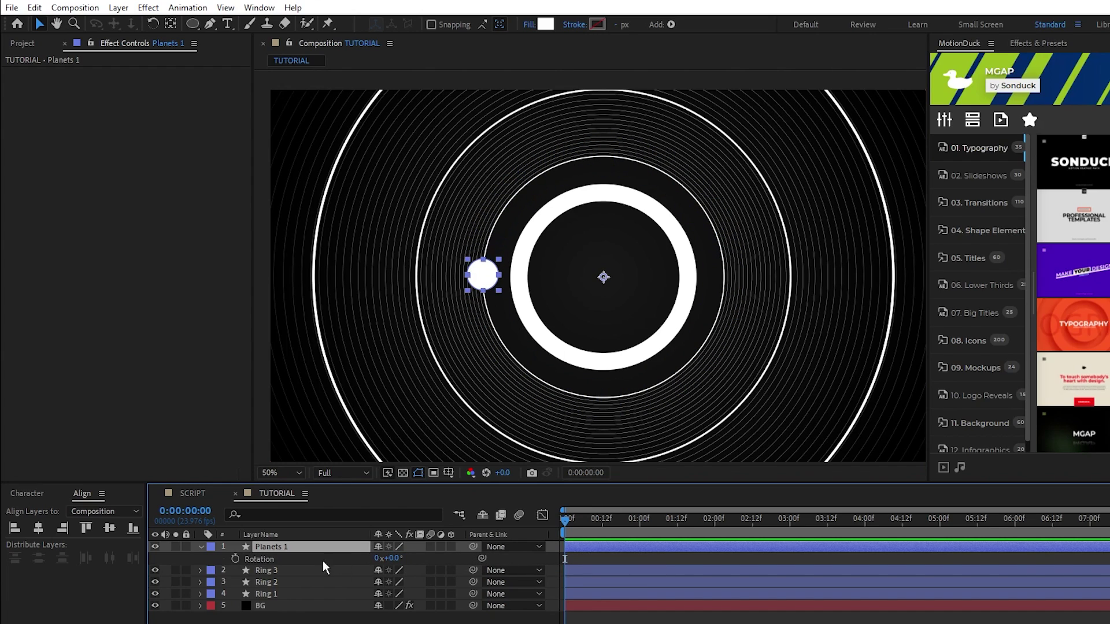
# Step: Move the Ellipse 2 planet up onto the upper ring
pyautogui.click(201, 547)
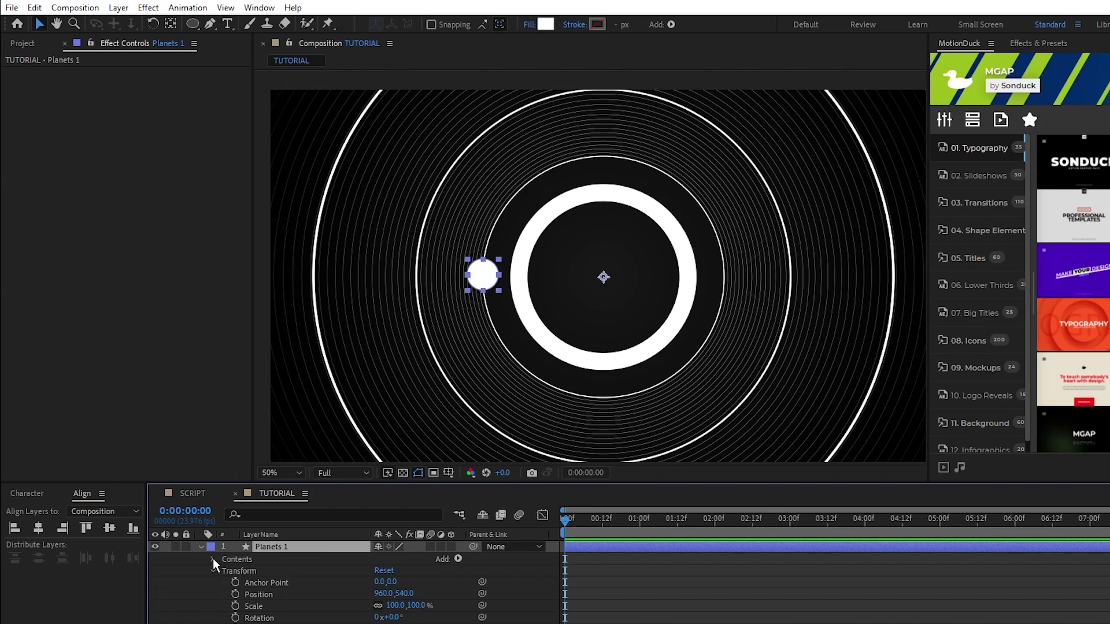
pyautogui.click(212, 559)
pyautogui.click(255, 571)
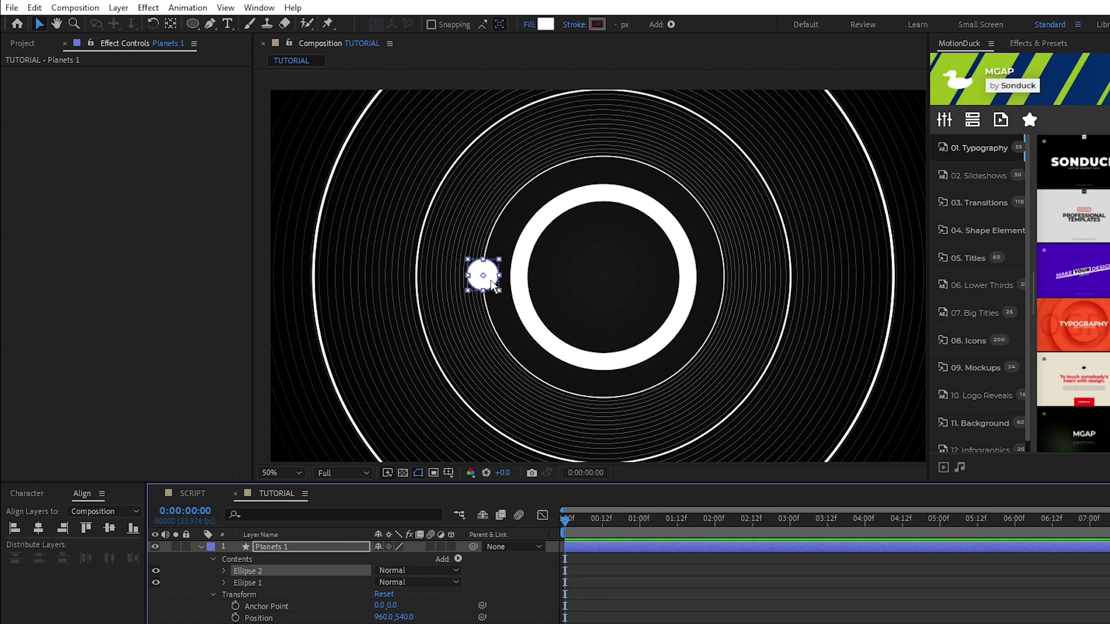
pyautogui.moveTo(492, 284); pyautogui.dragTo(577, 167)
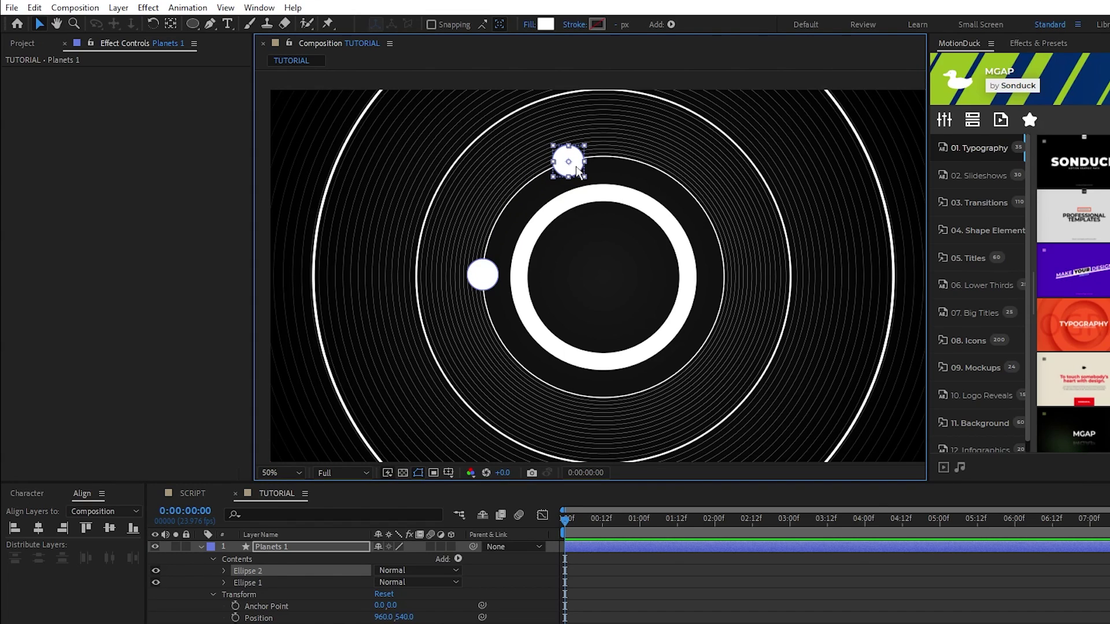
# Step: Duplicate the planet as Ellipse 3 and place it on the orbit's lower right
pyautogui.click(257, 572)
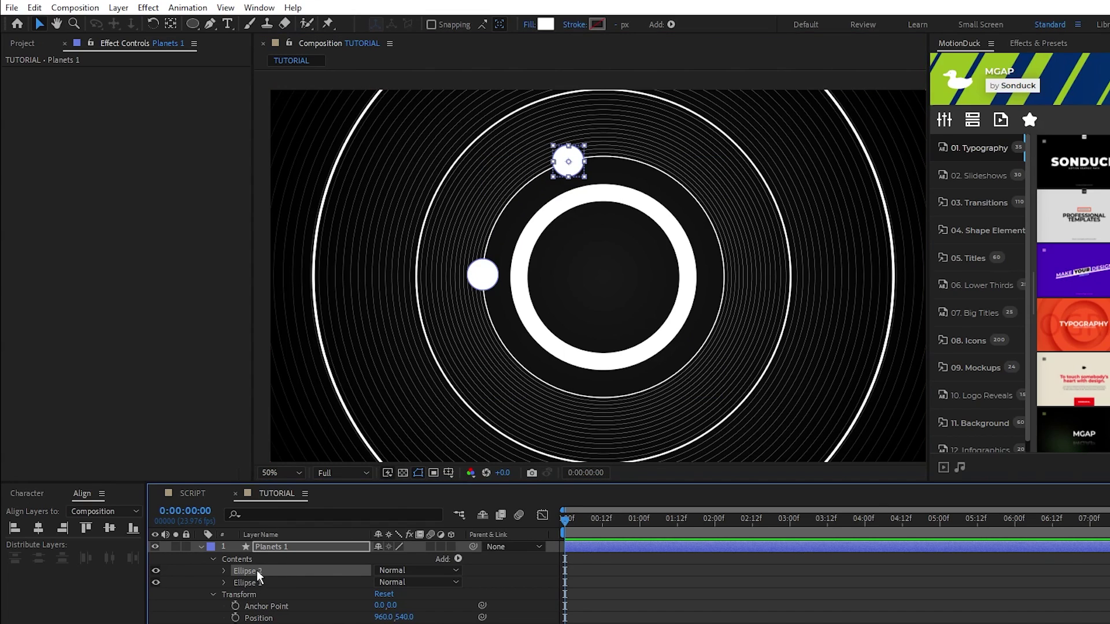
pyautogui.hotkey('ctrl', 'd')
pyautogui.moveTo(573, 167); pyautogui.dragTo(657, 396)
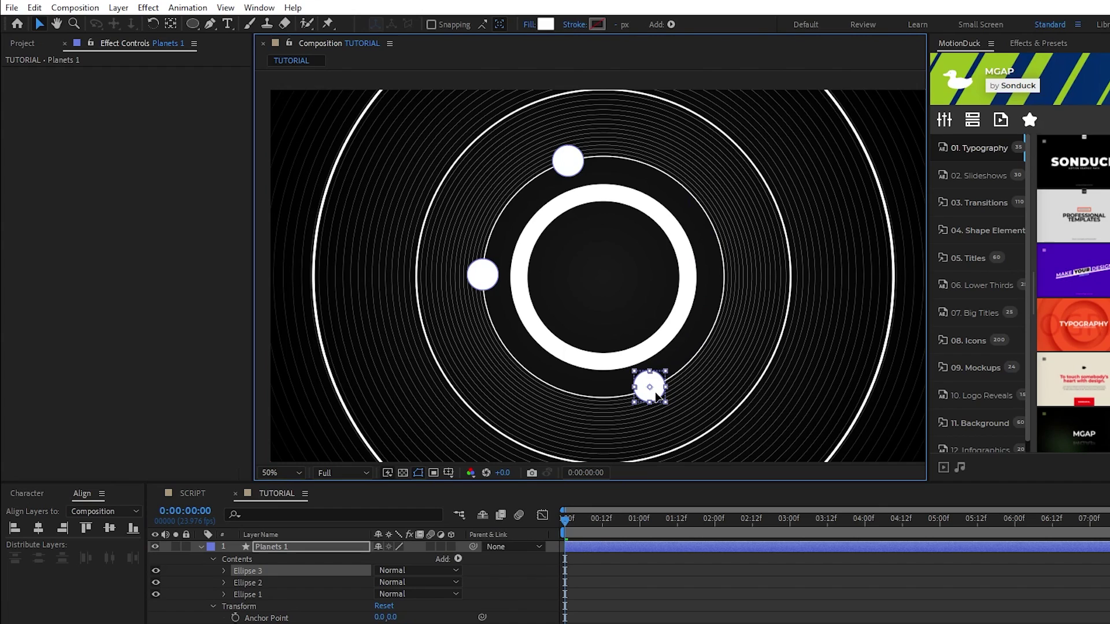
pyautogui.click(634, 428)
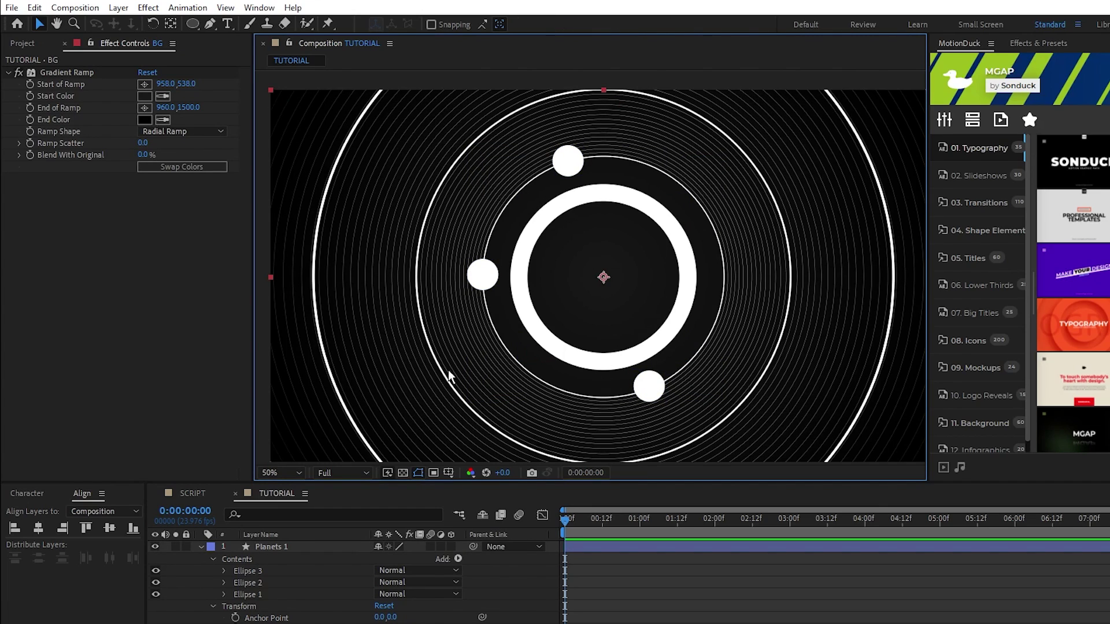
# Step: Rotate the Planets 1 layer to preview the three planets orbiting
pyautogui.click(397, 572)
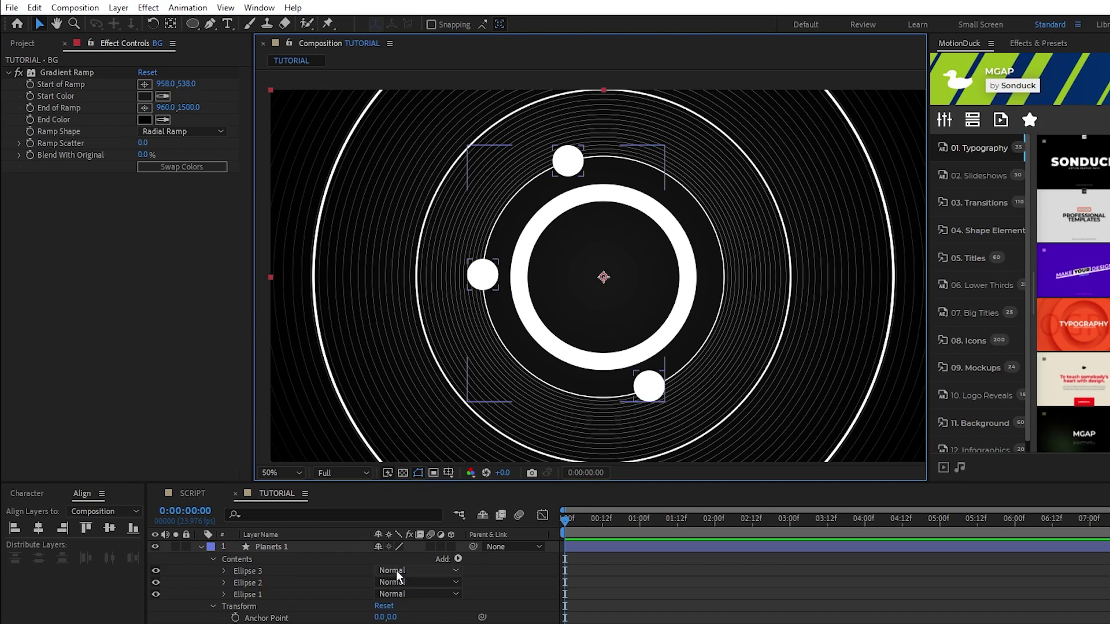
pyautogui.press('r')
pyautogui.moveTo(403, 557); pyautogui.dragTo(382, 570)
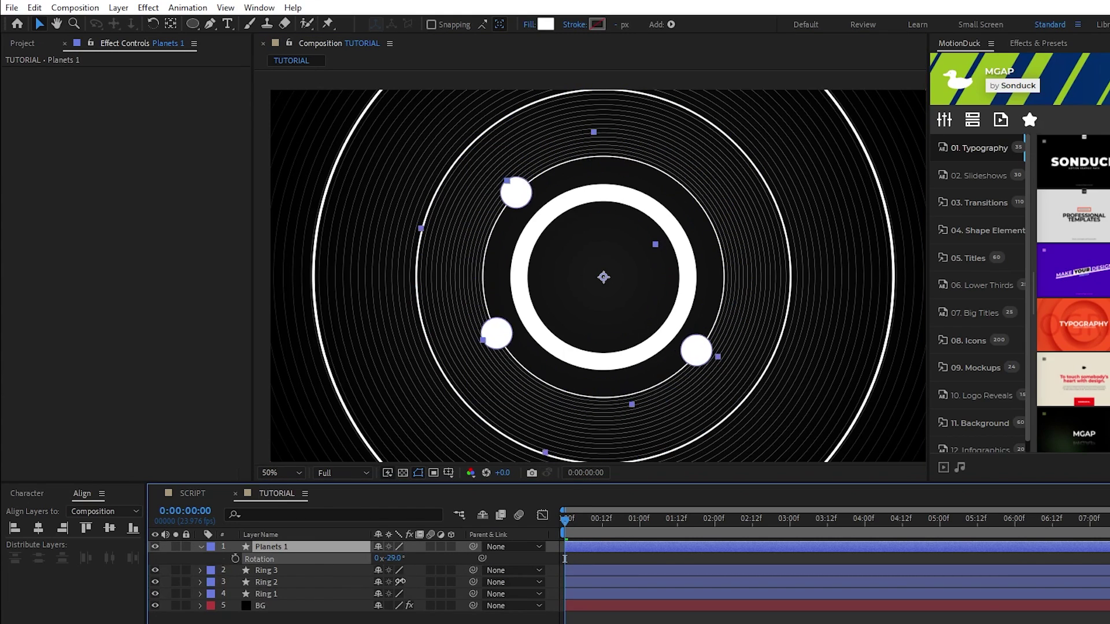
# Step: Reset Planets 1's rotation to 0° and drive it with a time*40 expression
pyautogui.hotkey('ctrl', 'z')
pyautogui.click(200, 547)
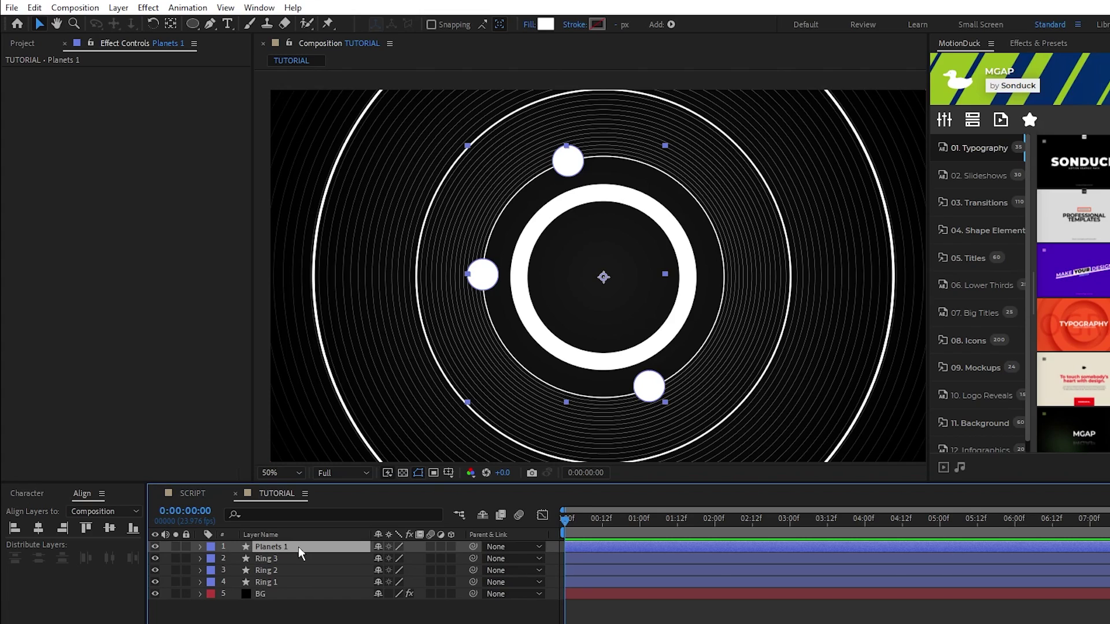
pyautogui.press('r')
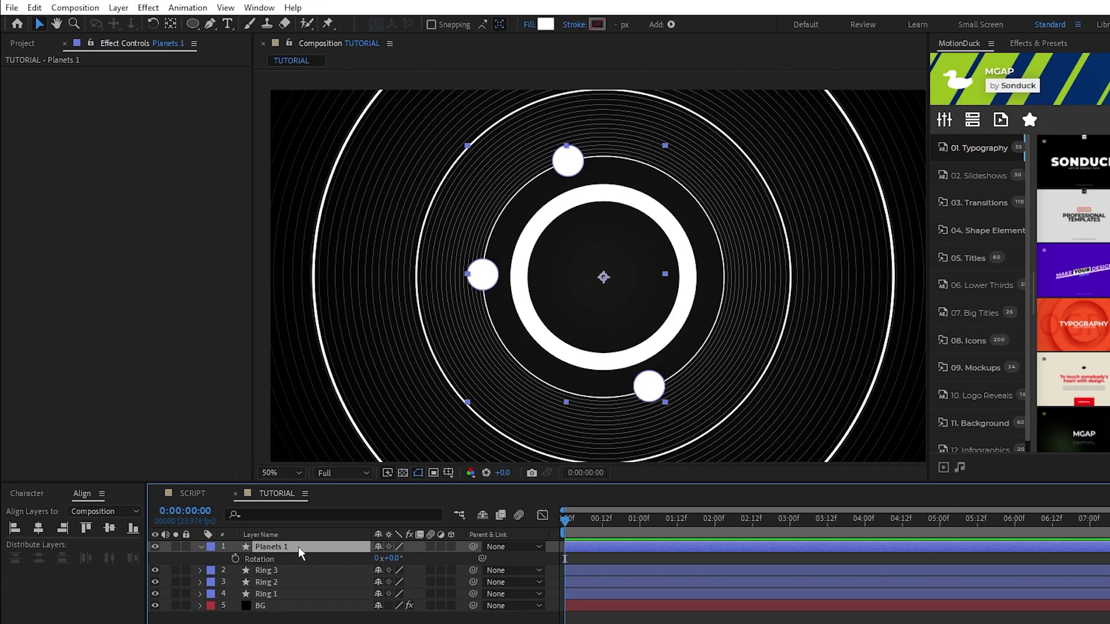
pyautogui.keyDown('alt'); pyautogui.click(234, 559); pyautogui.keyUp('alt')
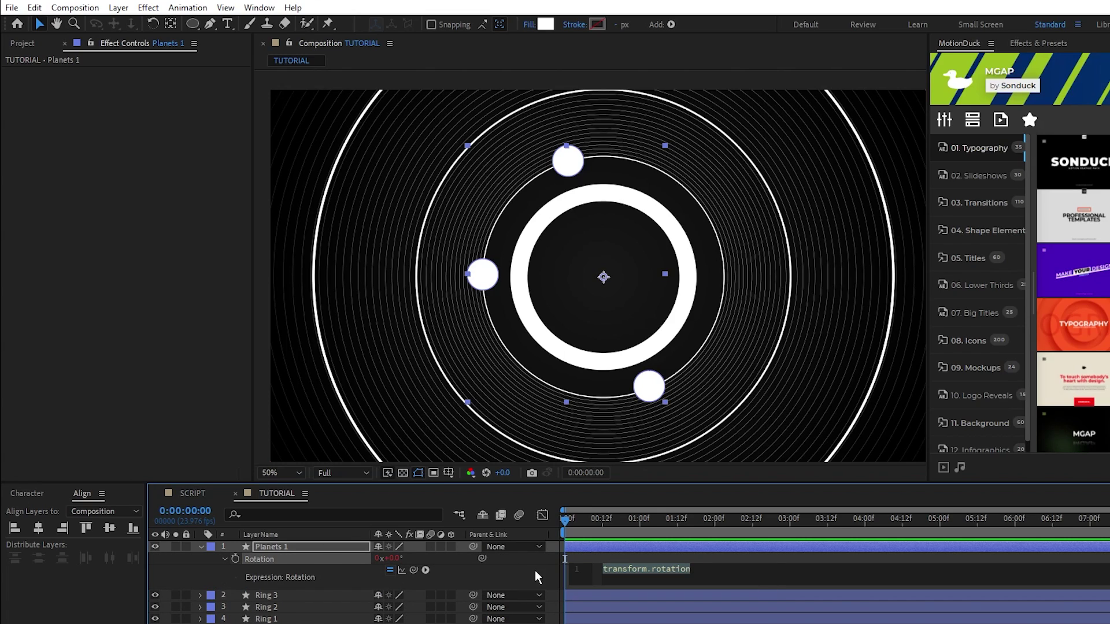
pyautogui.write('time*')
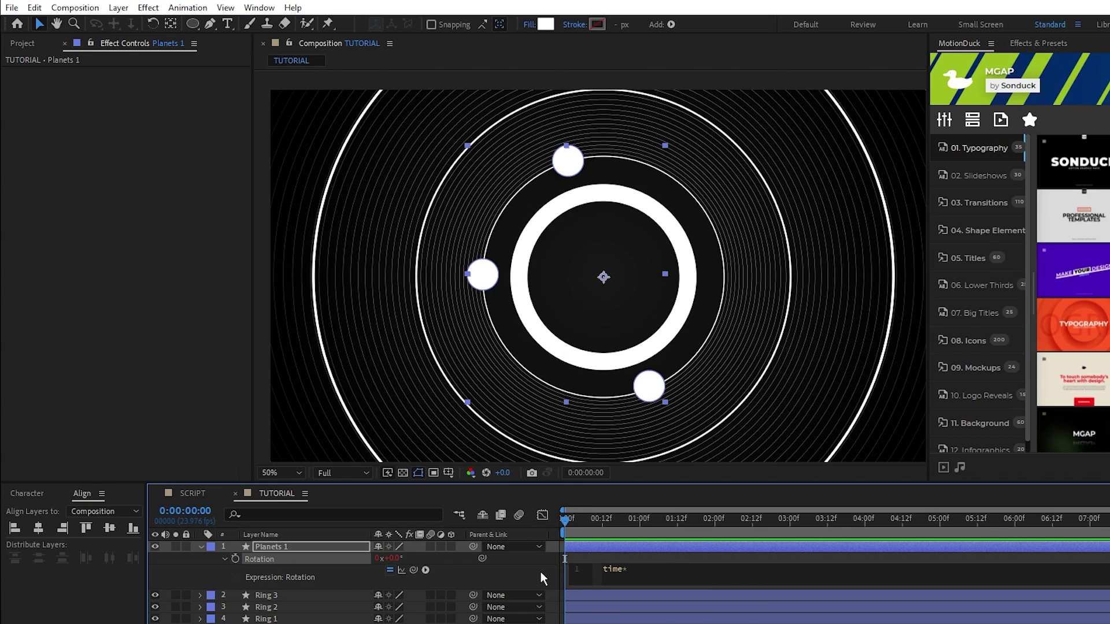
pyautogui.write('40')
pyautogui.click(540, 572)
# Step: Scrub the timeline to preview the planets spinning automatically
pyautogui.click(306, 556)
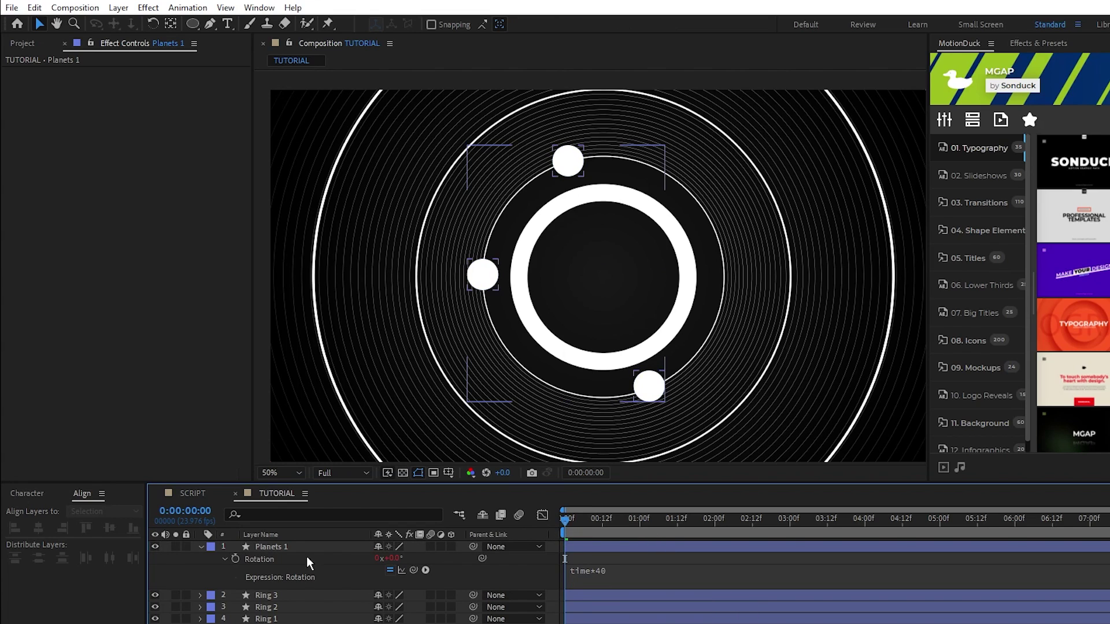
pyautogui.press('u')
pyautogui.moveTo(567, 520); pyautogui.dragTo(693, 536)
pyautogui.scroll(-2, 593, 365)
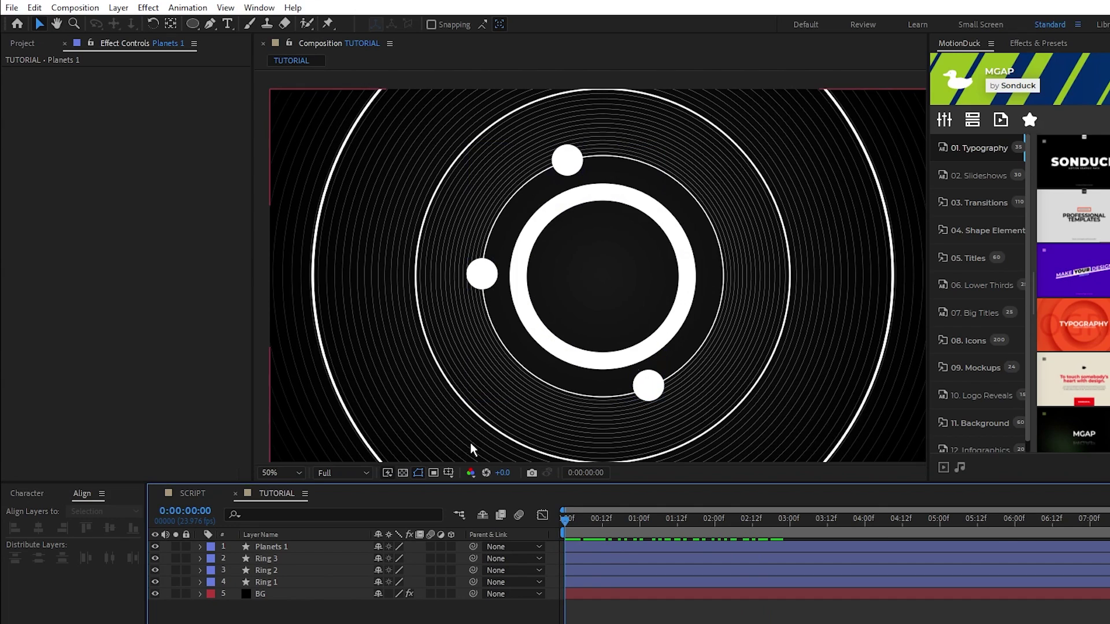
# Step: Scale Planets 2 up to 153%
pyautogui.click(289, 551)
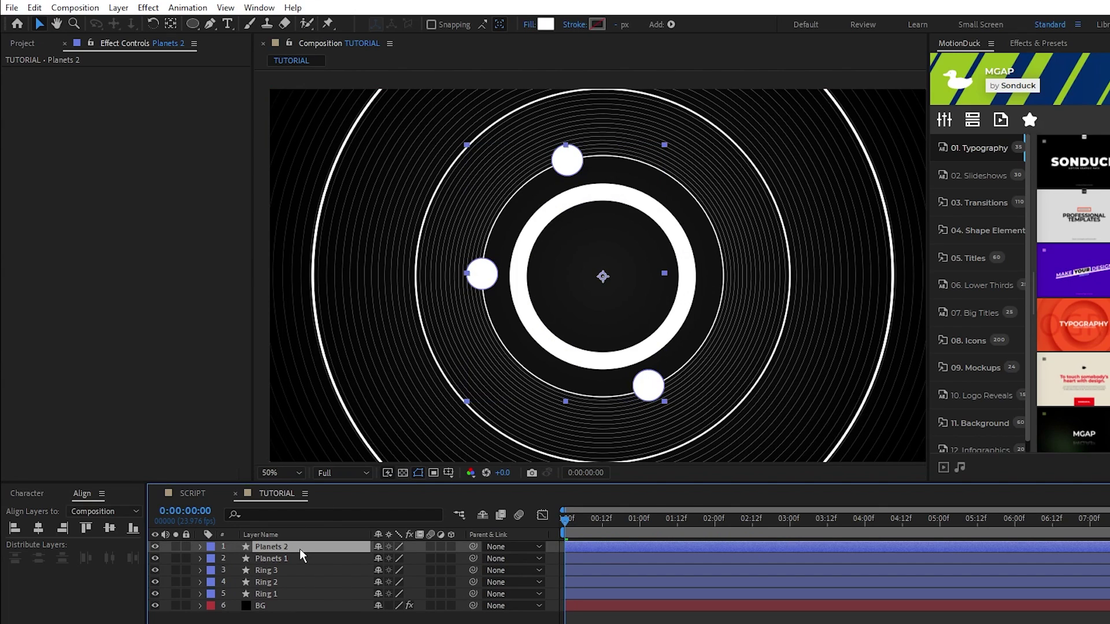
pyautogui.press('s')
pyautogui.moveTo(412, 559); pyautogui.dragTo(465, 569)
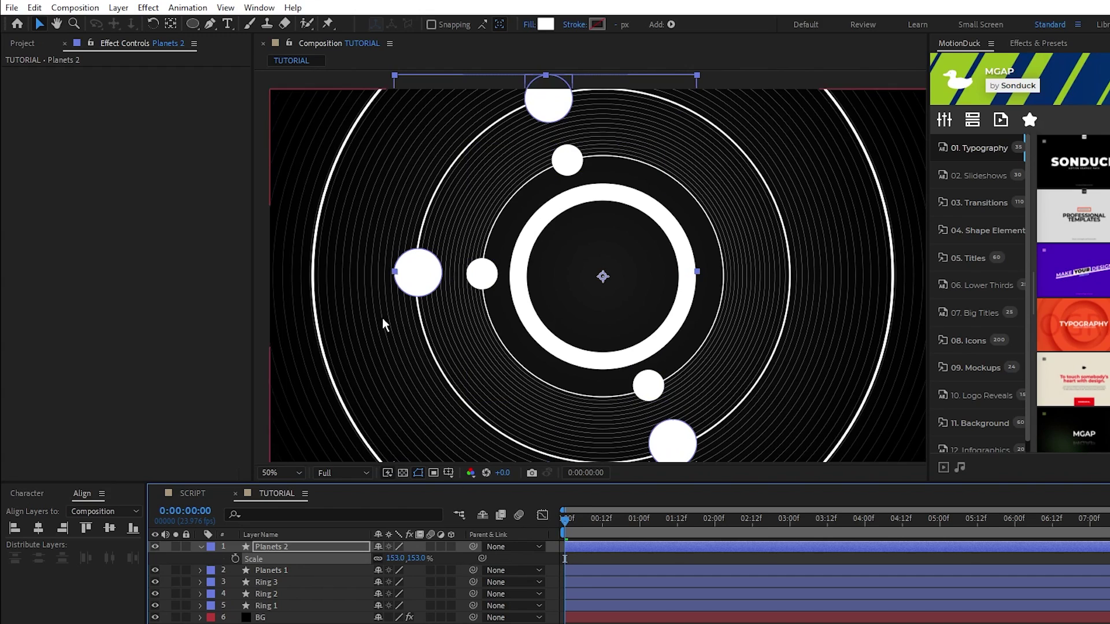
# Step: Spread the Planets 2 ellipses along the wider orbit: lower left, top right and right side
pyautogui.click(201, 546)
pyautogui.click(200, 546)
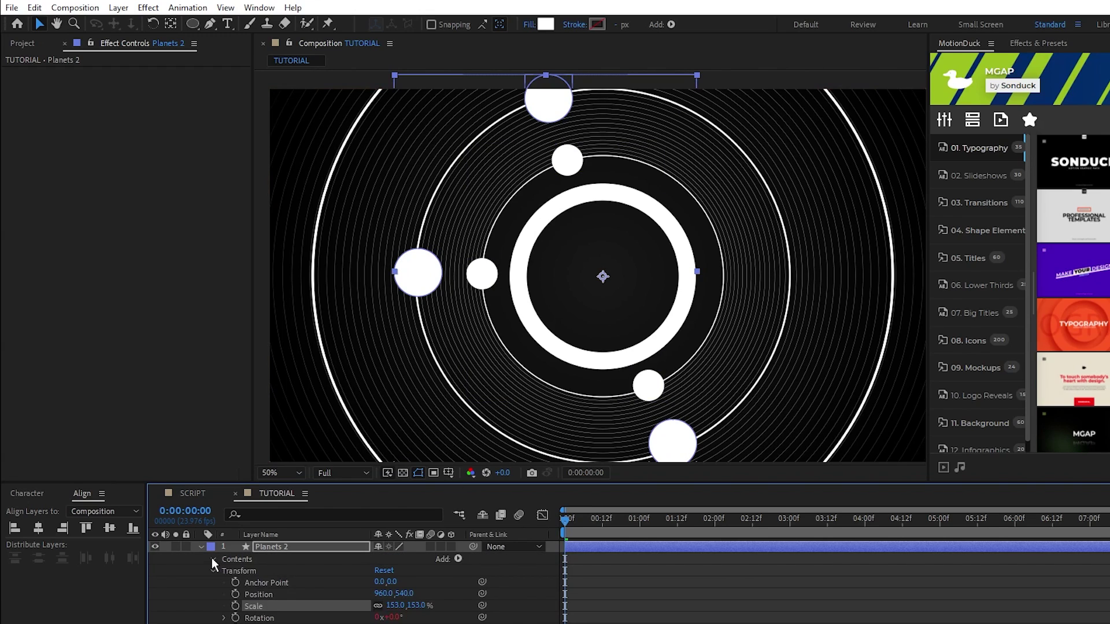
pyautogui.click(213, 559)
pyautogui.click(248, 594)
pyautogui.moveTo(425, 292); pyautogui.dragTo(457, 404)
pyautogui.moveTo(560, 107); pyautogui.dragTo(677, 107)
pyautogui.click(248, 570)
pyautogui.moveTo(672, 442); pyautogui.dragTo(773, 355)
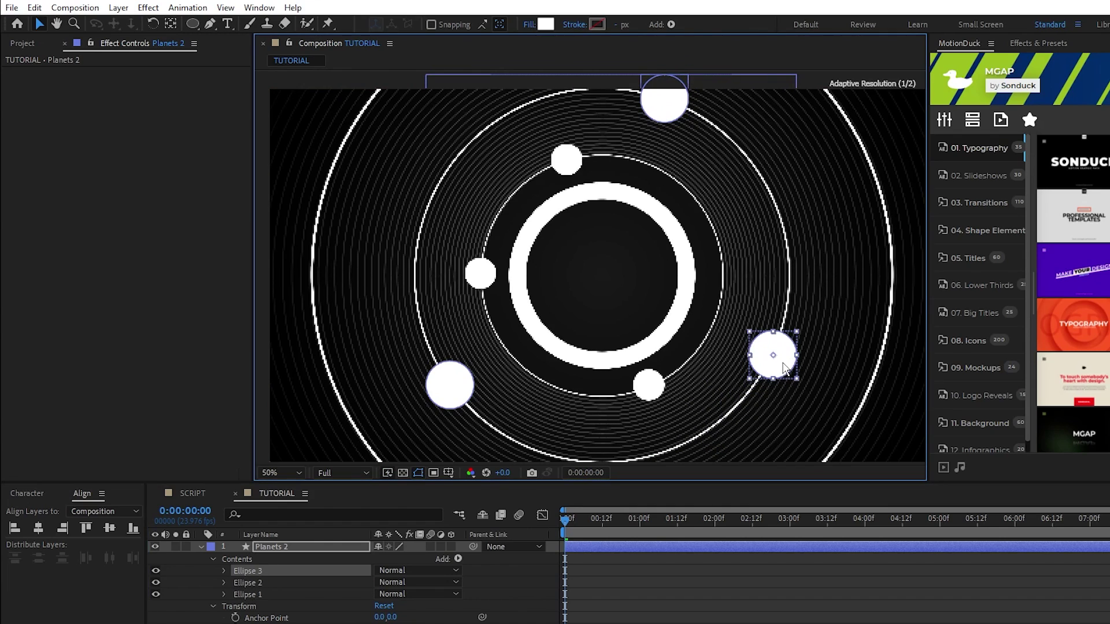
# Step: Change the Planets 2 rotation expression from time*40 to time*60
pyautogui.click(201, 546)
pyautogui.press('r')
pyautogui.click(224, 559)
pyautogui.click(625, 572)
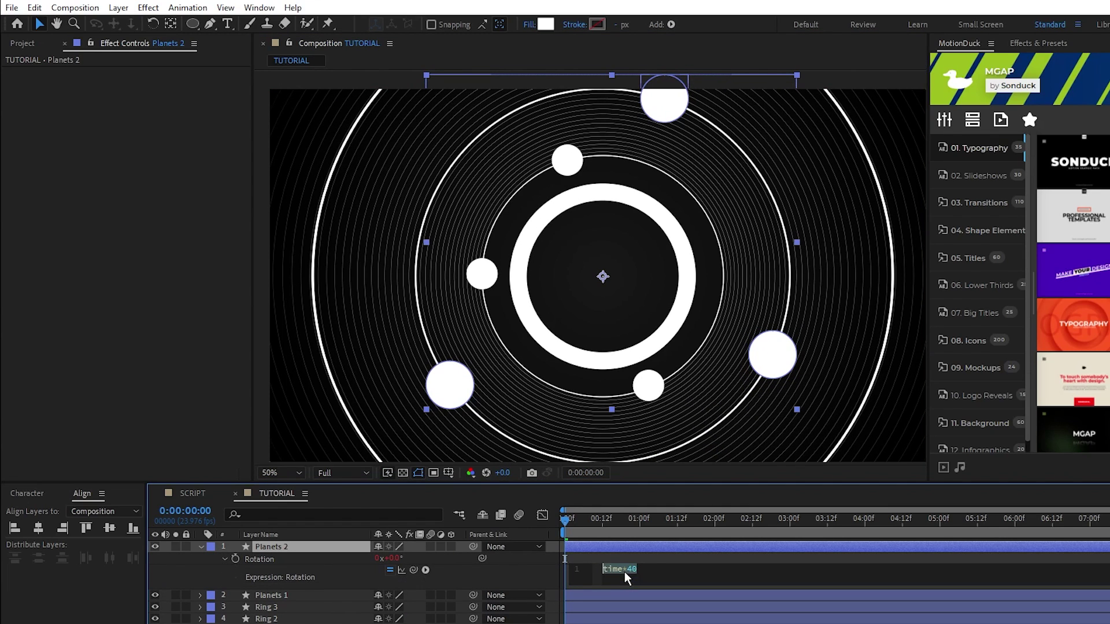
pyautogui.press('BackSpace')
pyautogui.press('BackSpace')
pyautogui.click(547, 573)
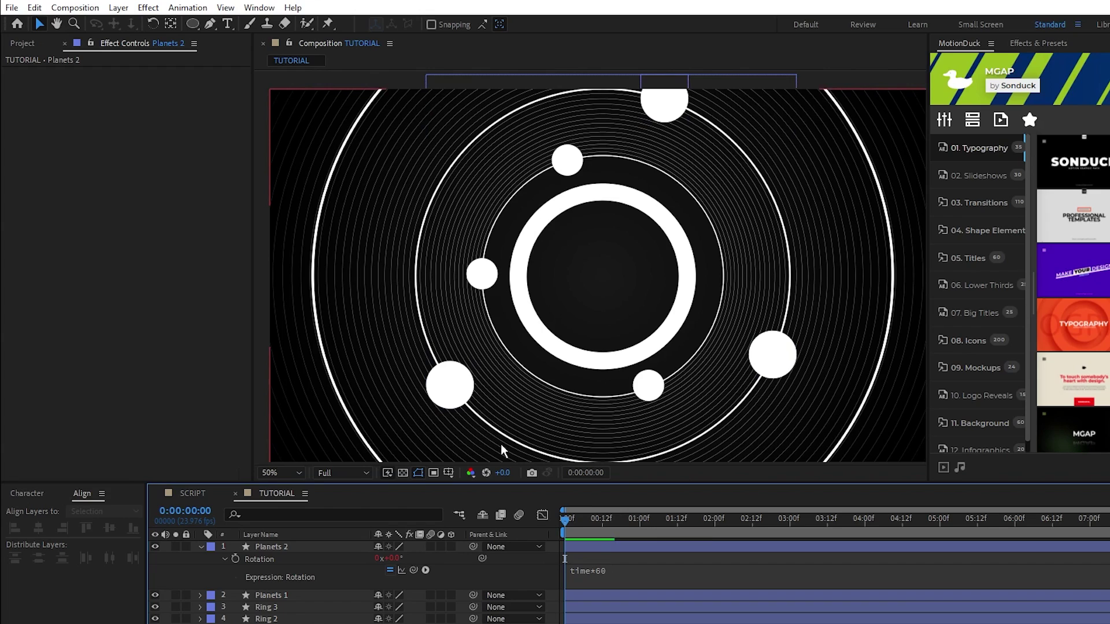
pyautogui.click(241, 546)
# Step: Duplicate Planets 2 as Planets 3 and scale it to about 236%
pyautogui.hotkey('ctrl', 'd')
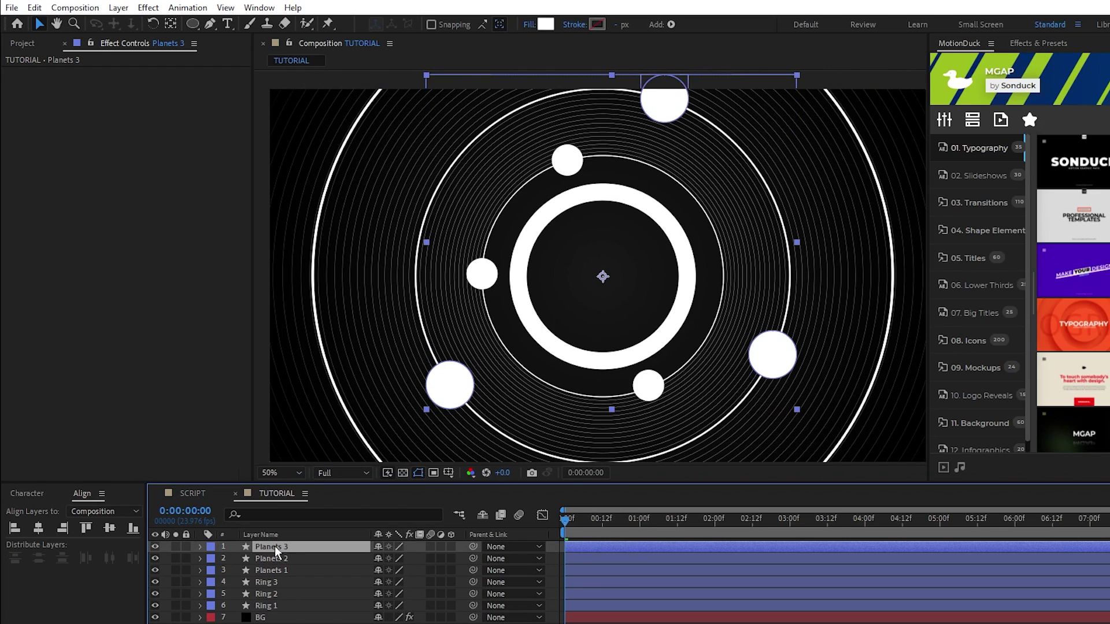
pyautogui.press('s')
pyautogui.moveTo(407, 559); pyautogui.dragTo(446, 564)
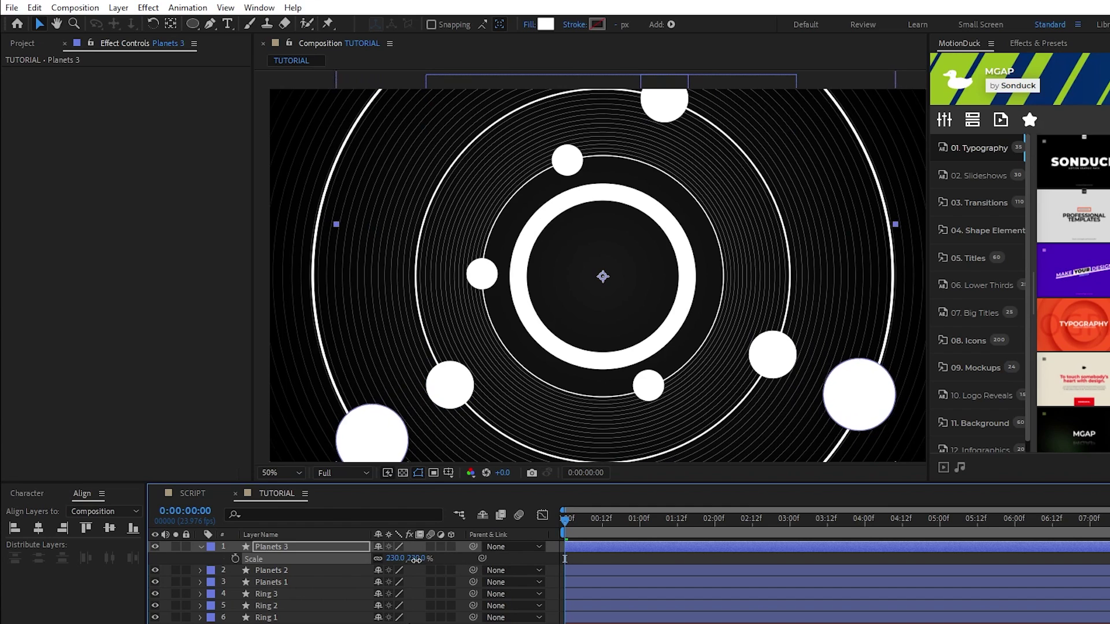
pyautogui.click(201, 547)
# Step: Move the Planets 3 ellipses onto the outermost orbit: right, top-left and left edge
pyautogui.click(201, 547)
pyautogui.click(212, 559)
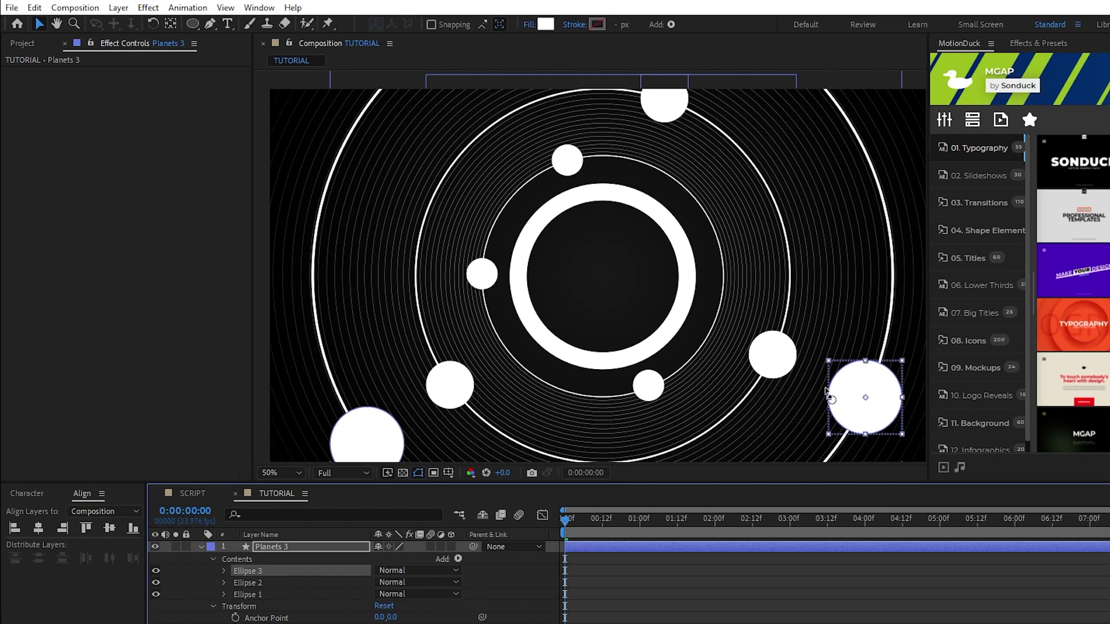
pyautogui.moveTo(864, 398); pyautogui.dragTo(887, 220)
pyautogui.press(',')
pyautogui.moveTo(647, 142); pyautogui.dragTo(472, 205)
pyautogui.moveTo(488, 353); pyautogui.dragTo(469, 307)
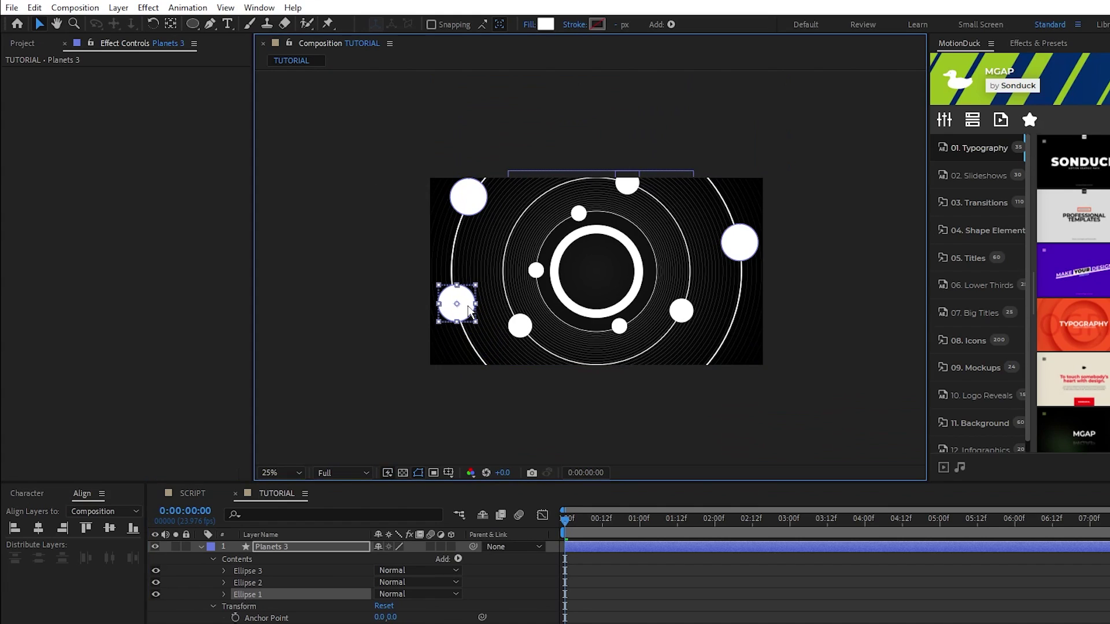
# Step: Edit the Planets 3 rotation expression to time*80
pyautogui.click(260, 547)
pyautogui.press('e')
pyautogui.press('e')
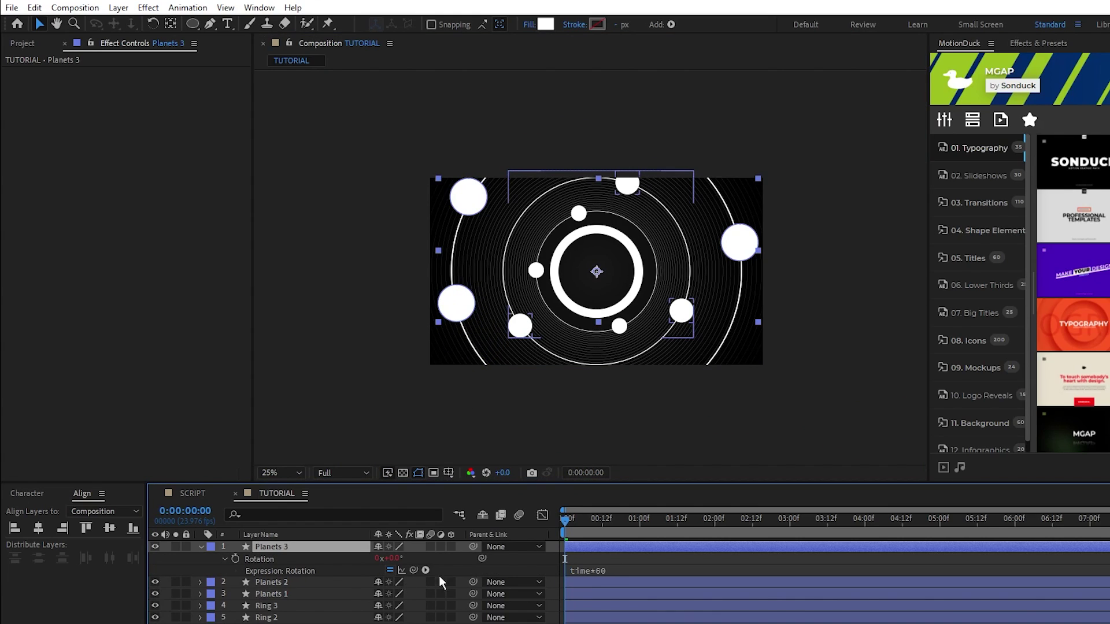
pyautogui.click(649, 572)
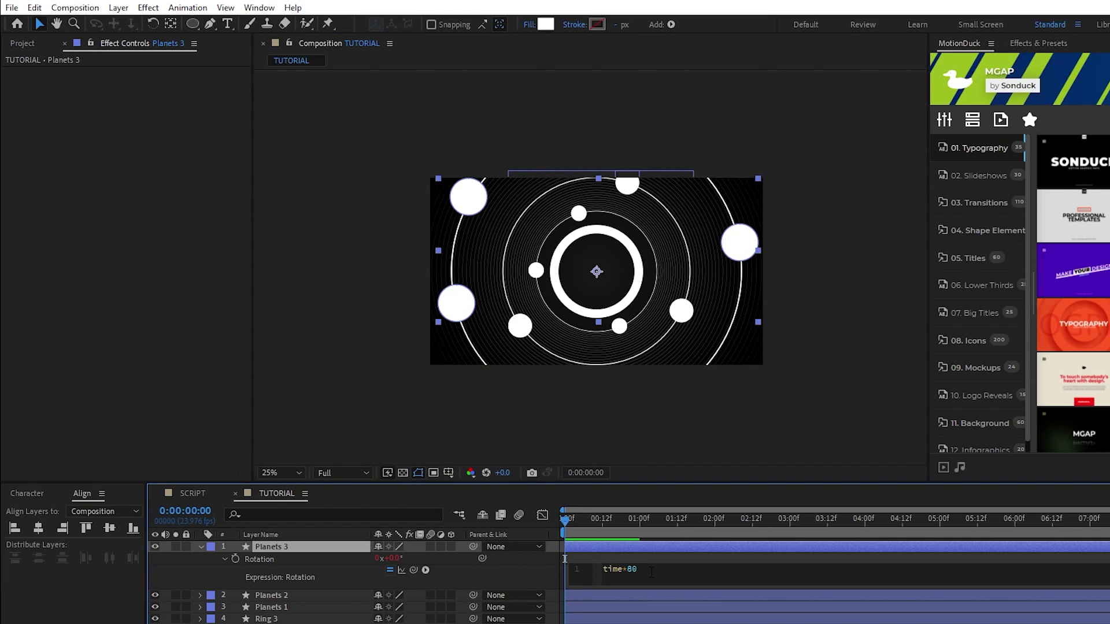
# Step: Set the Planets 2 circles' fill colour to pink FF9595
pyautogui.click(203, 548)
pyautogui.click(283, 559)
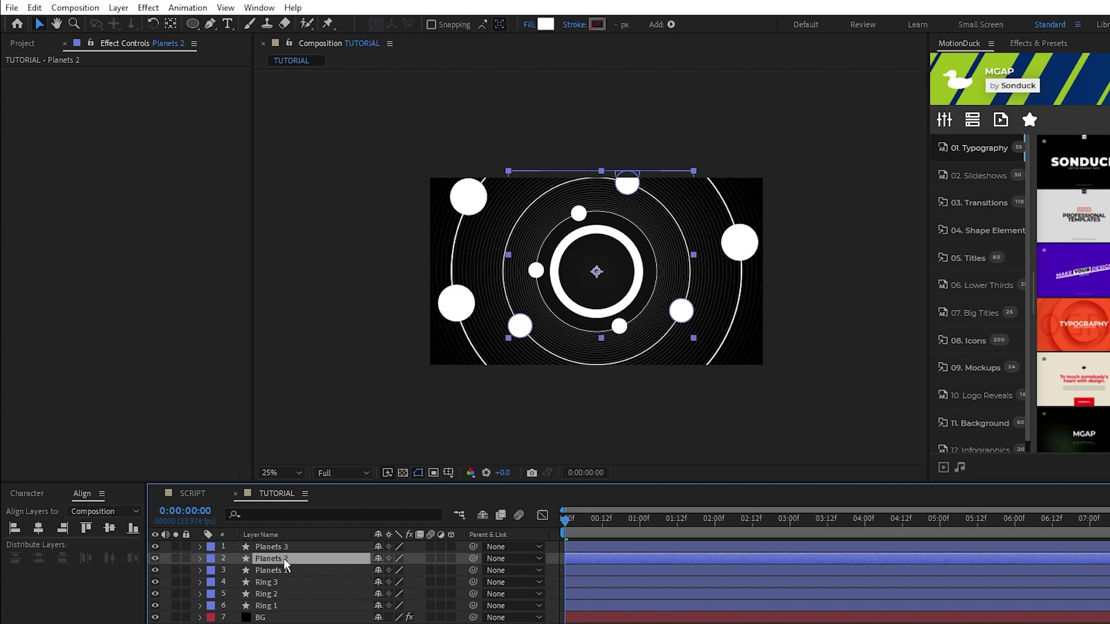
pyautogui.click(546, 24)
pyautogui.write('FF9595')
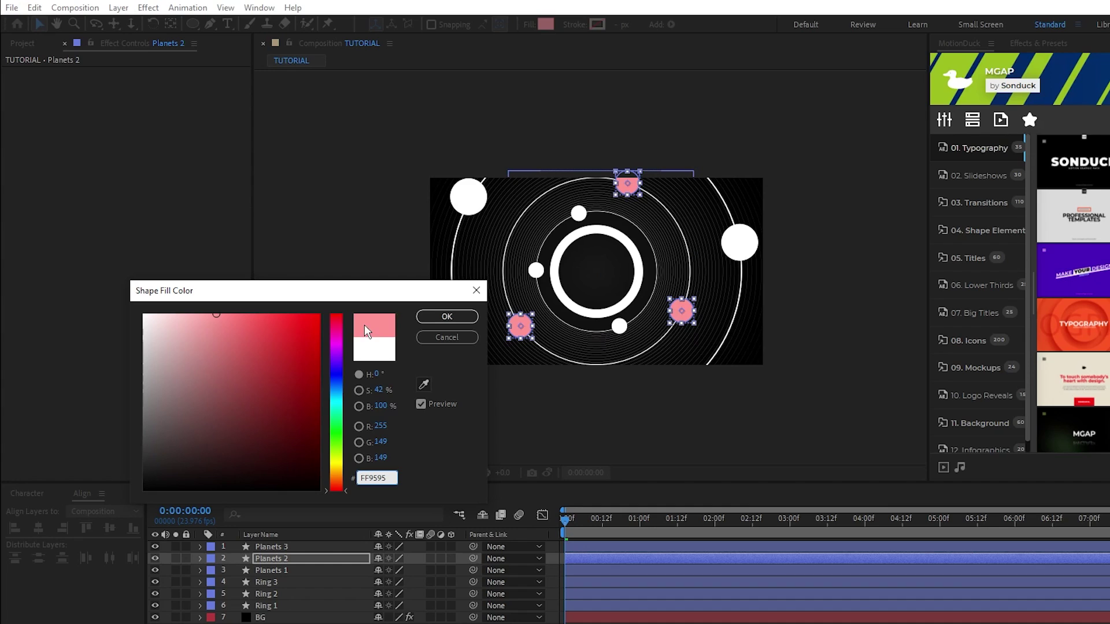
pyautogui.click(447, 317)
pyautogui.scroll(2, 603, 266)
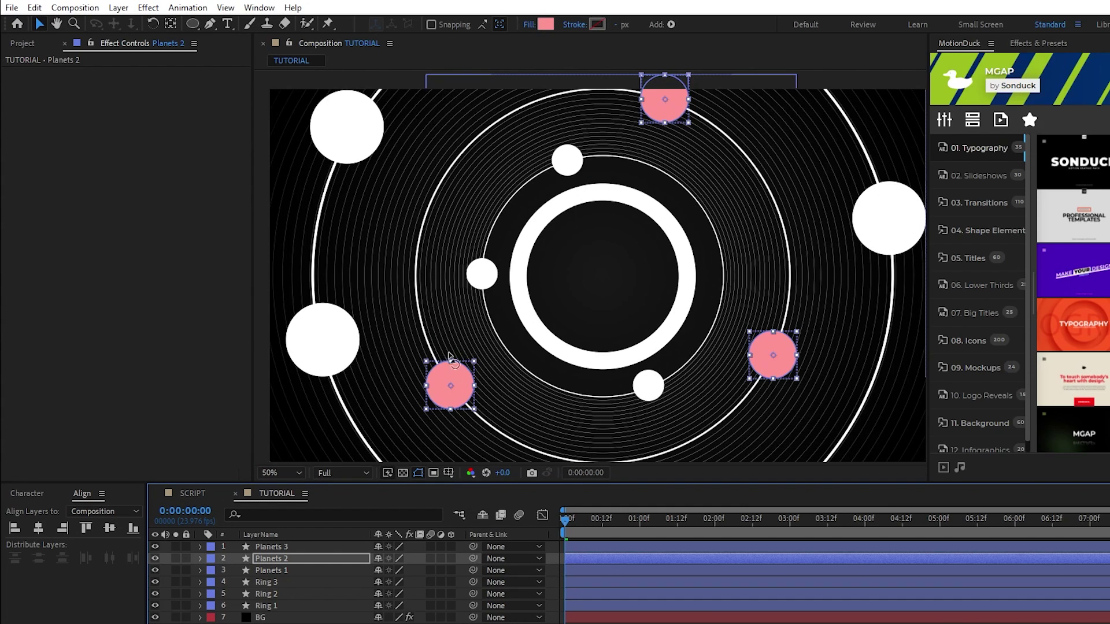
# Step: Deselect all layers and start a new text layer at the composition centre
pyautogui.hotkey('ctrl', 'shift', 'a')
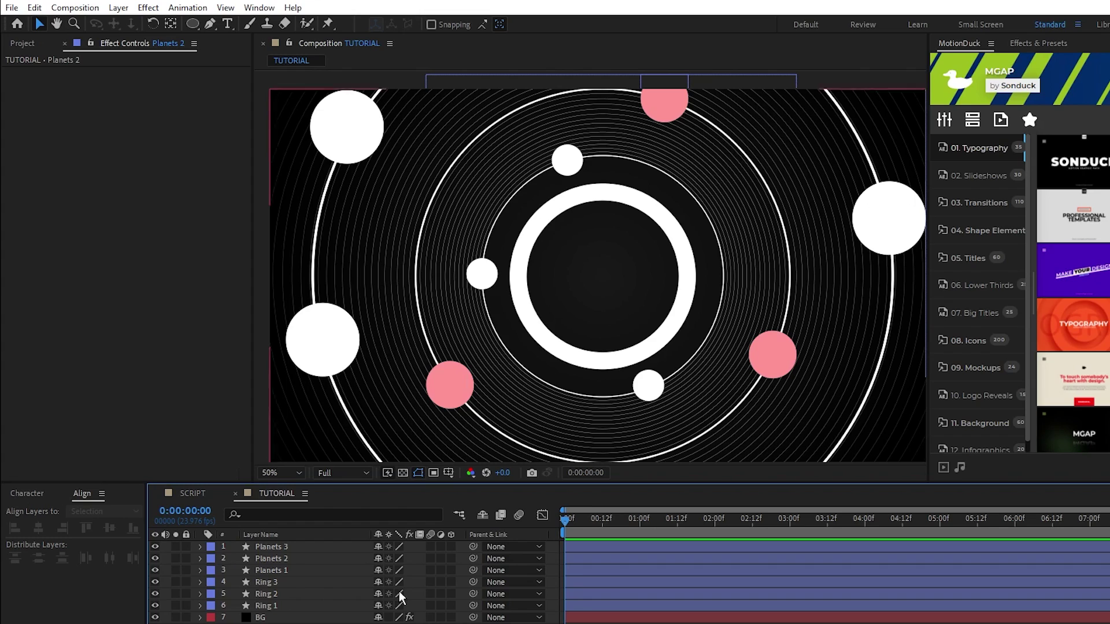
pyautogui.click(227, 24)
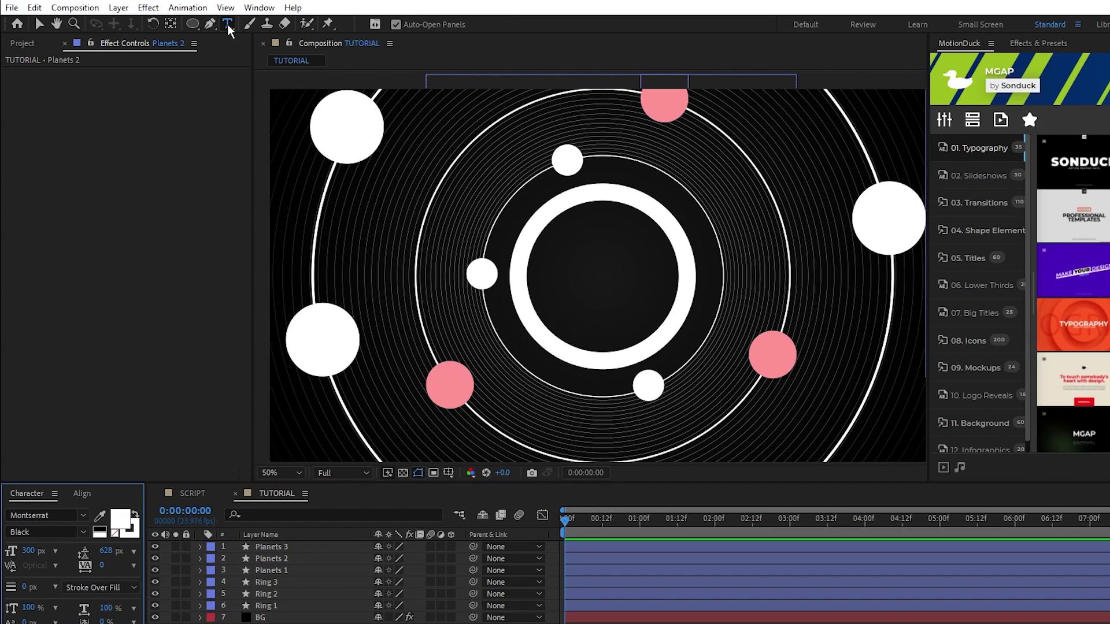
pyautogui.click(587, 290)
# Step: Type 0 and centre it horizontally and vertically with the Align panel
pyautogui.write('0')
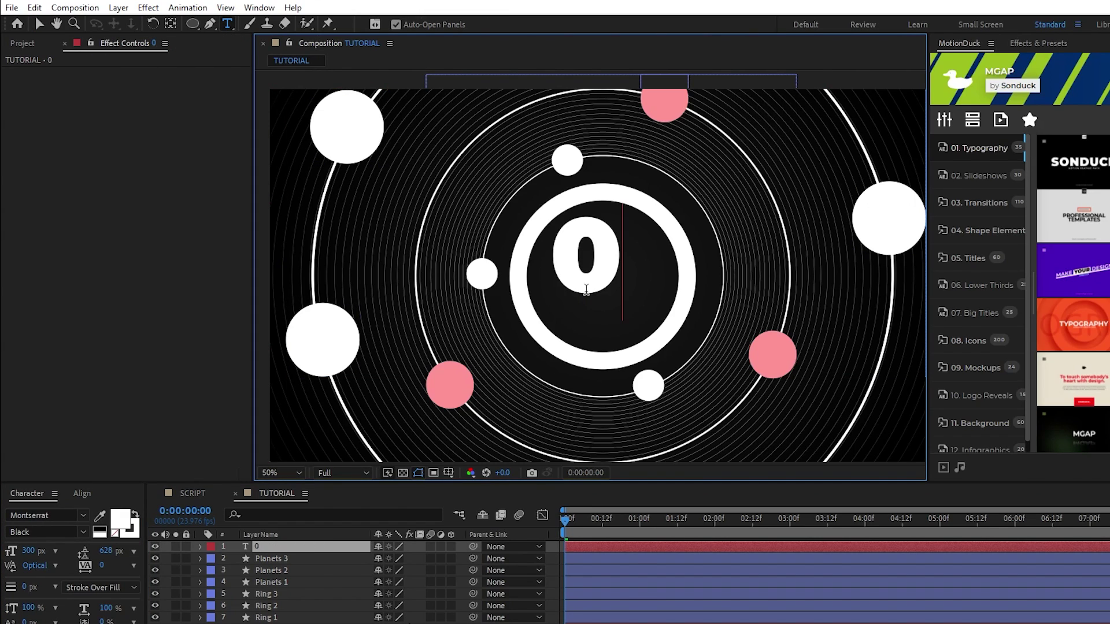
pyautogui.click(40, 23)
pyautogui.click(82, 493)
pyautogui.click(39, 527)
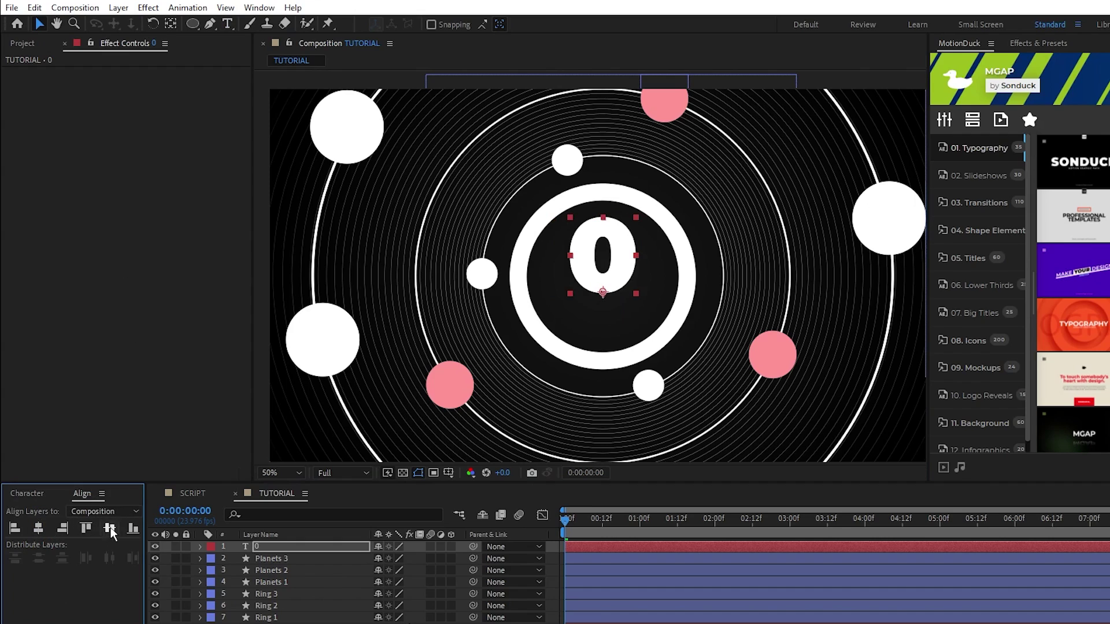
pyautogui.click(110, 528)
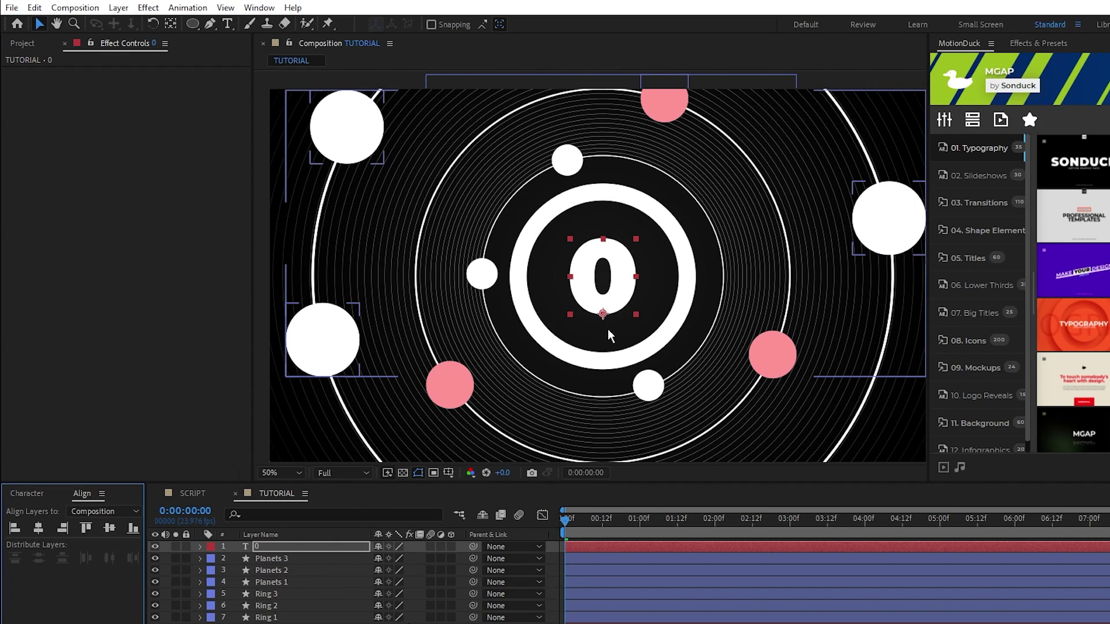
# Step: Apply an Expression Controls > Slider Control effect to the 0 text layer
pyautogui.click(261, 546)
pyautogui.click(148, 7)
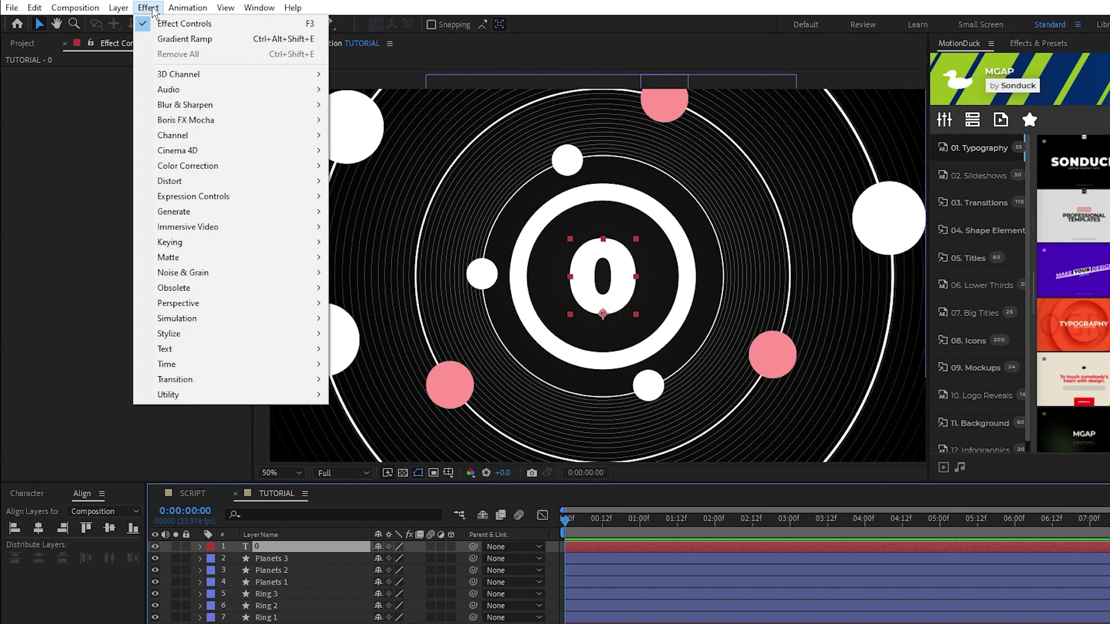
pyautogui.moveTo(220, 197)
pyautogui.click(393, 304)
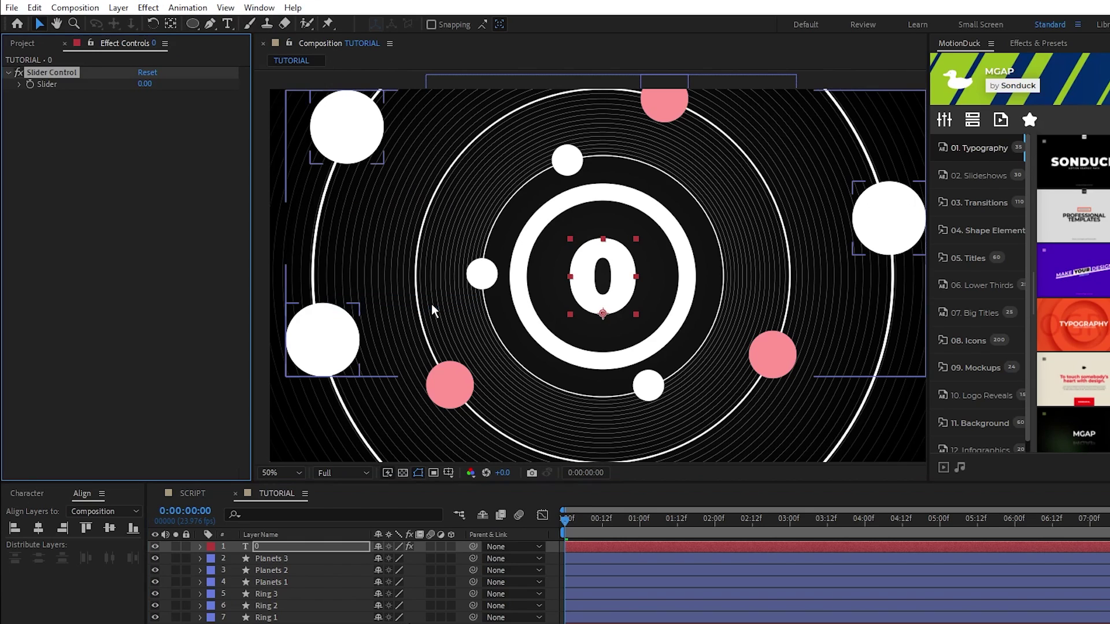
# Step: Pick-whip the Source Text expression to the Slider value and test it
pyautogui.click(201, 546)
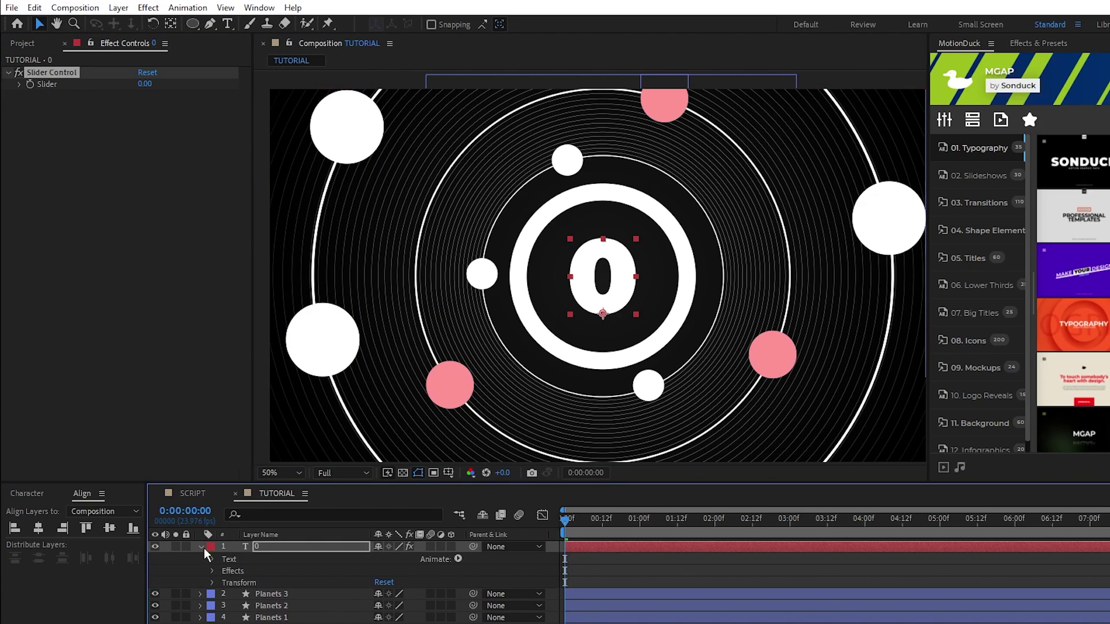
pyautogui.click(212, 559)
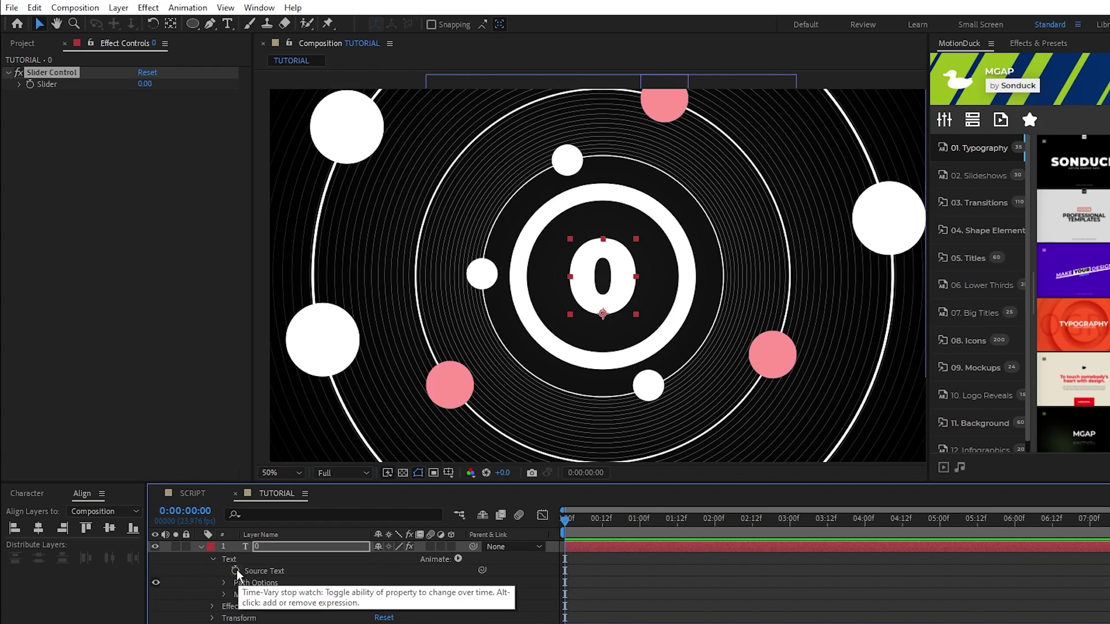
pyautogui.keyDown('alt'); pyautogui.click(237, 571); pyautogui.keyUp('alt')
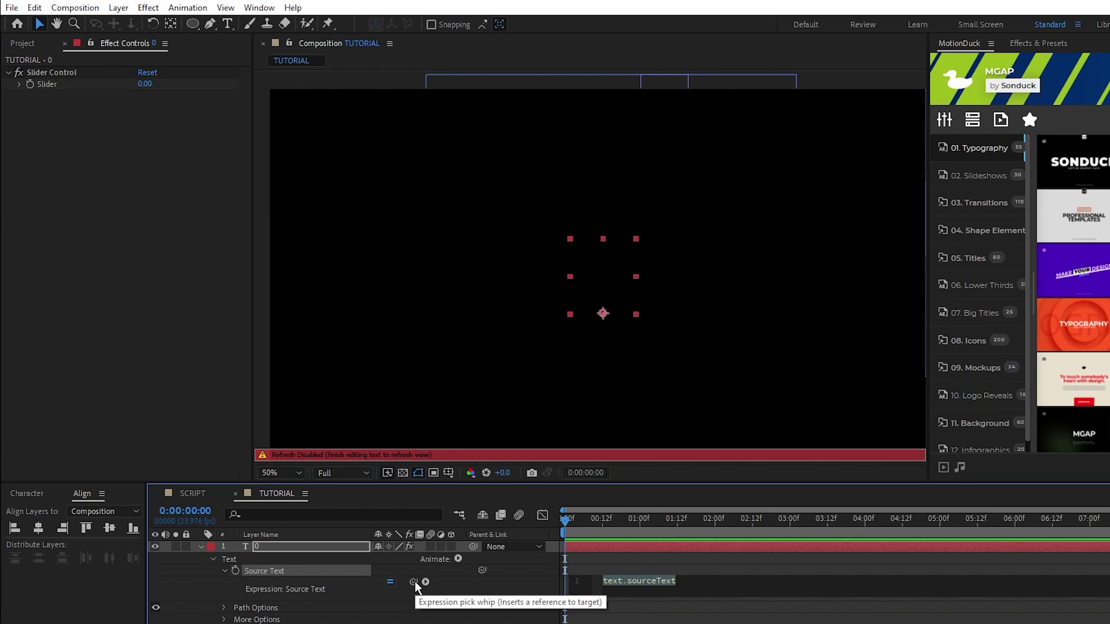
pyautogui.moveTo(415, 583); pyautogui.dragTo(160, 277)
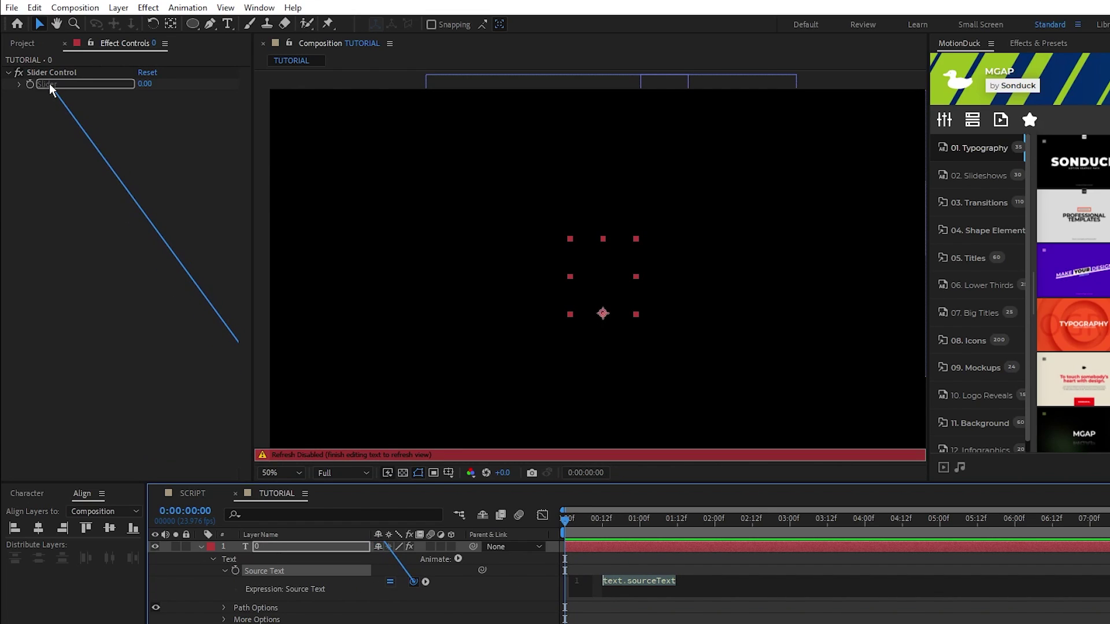
pyautogui.moveTo(50, 83); pyautogui.dragTo(49, 83)
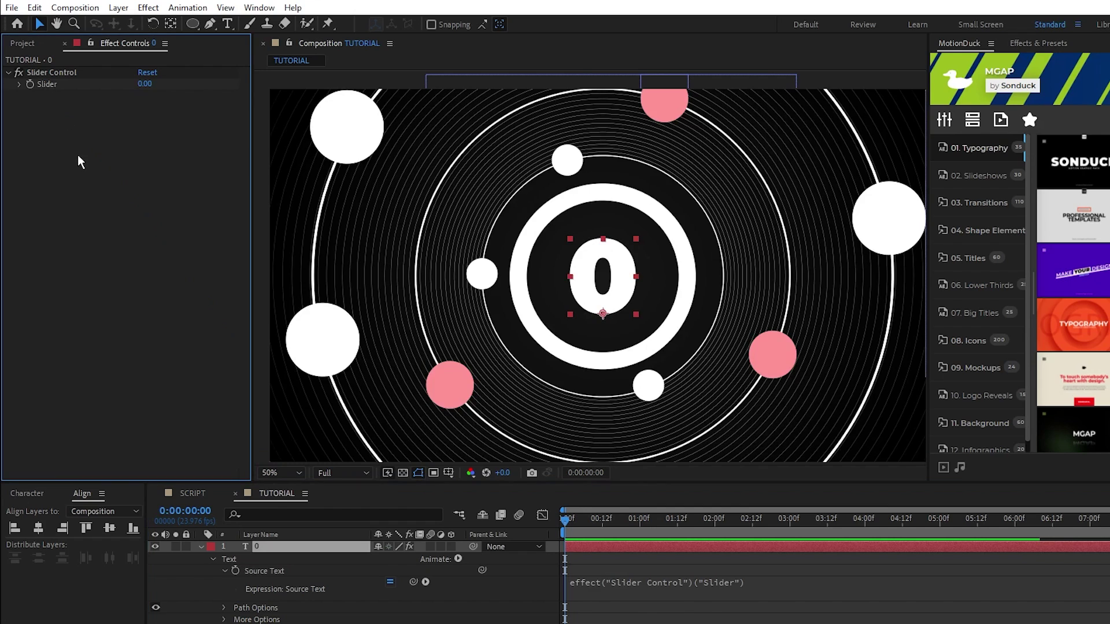
pyautogui.moveTo(142, 85)
pyautogui.mouseDown()
pyautogui.moveTo(176, 85)
pyautogui.moveTo(133, 88)
pyautogui.moveTo(160, 90)
pyautogui.moveTo(144, 88)
pyautogui.mouseUp()
# Step: Keyframe the Slider from 0 at 0s to 9 at 9s and preview mid-animation
pyautogui.click(160, 120)
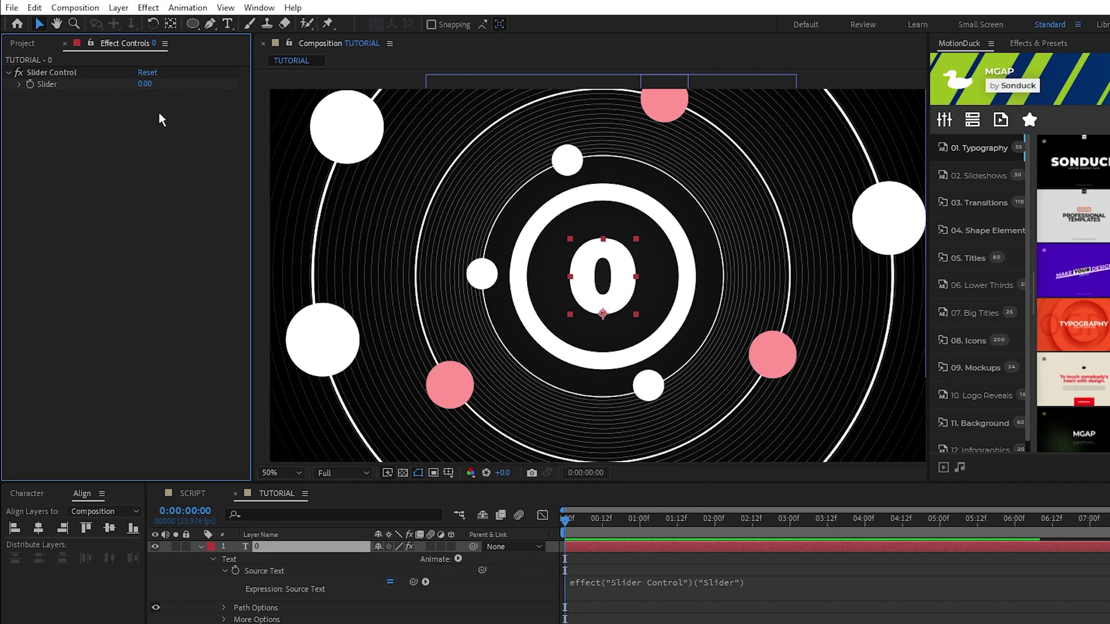
pyautogui.click(30, 84)
pyautogui.press('End')
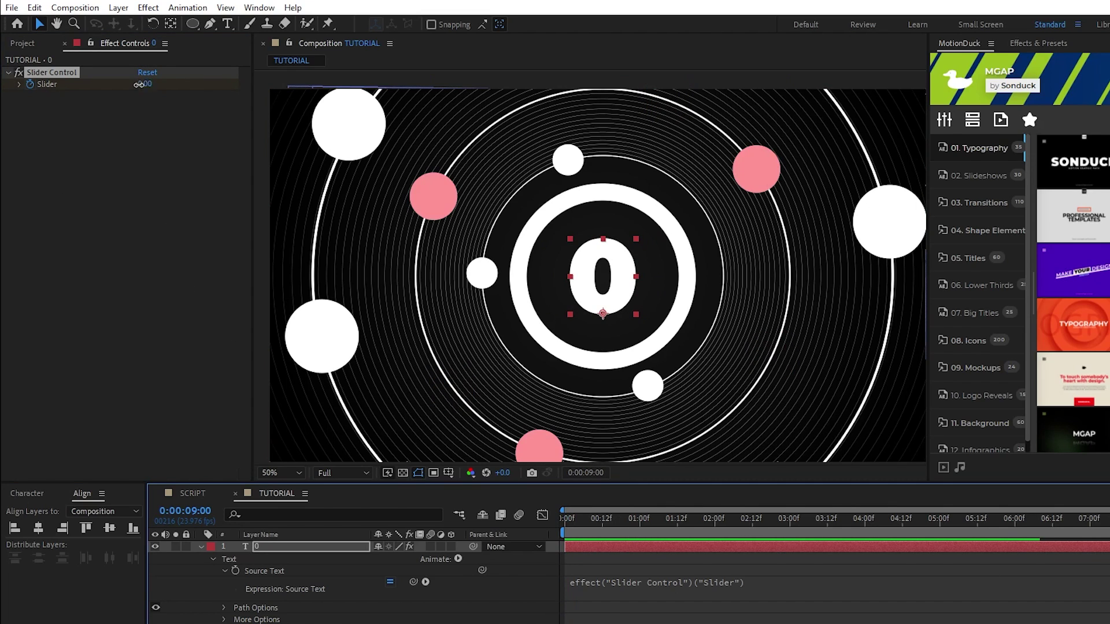
pyautogui.moveTo(139, 85); pyautogui.dragTo(147, 145)
pyautogui.click(149, 146)
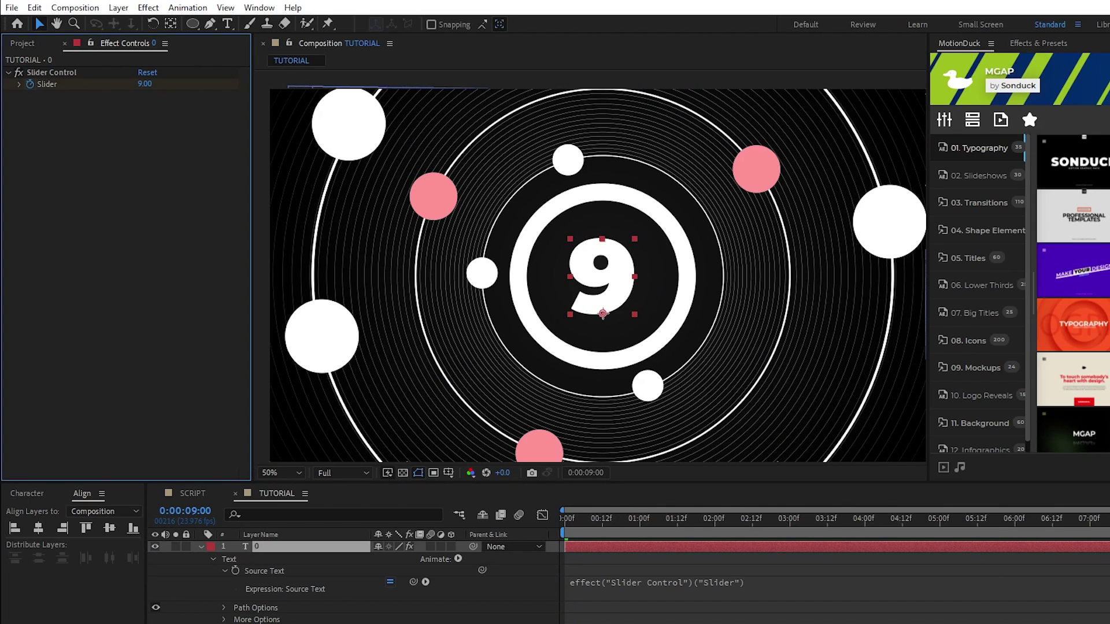
pyautogui.click(994, 521)
pyautogui.moveTo(989, 529); pyautogui.dragTo(557, 519)
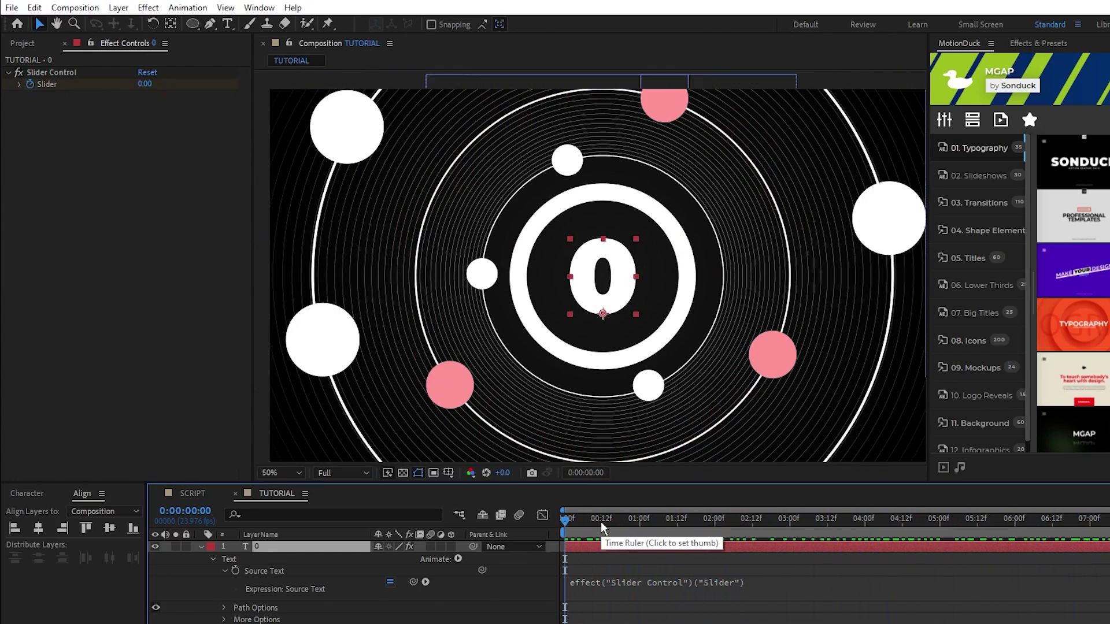
# Step: Wrap the Source Text expression in Math.round so the counter shows whole numbers
pyautogui.click(761, 584)
pyautogui.click(784, 582)
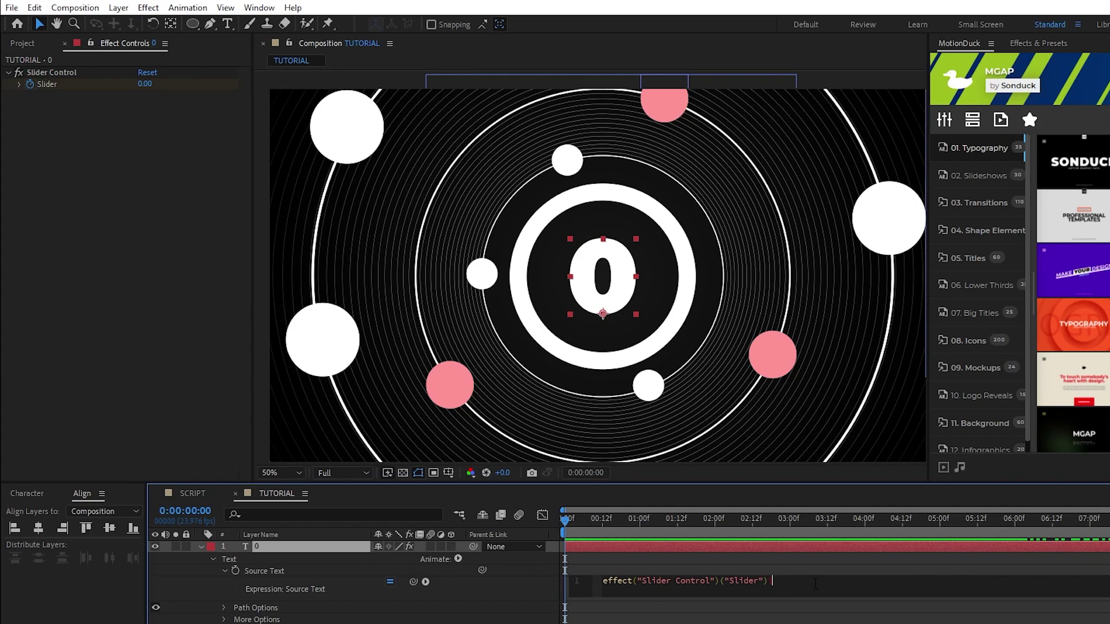
pyautogui.hotkey('ctrl', 'a')
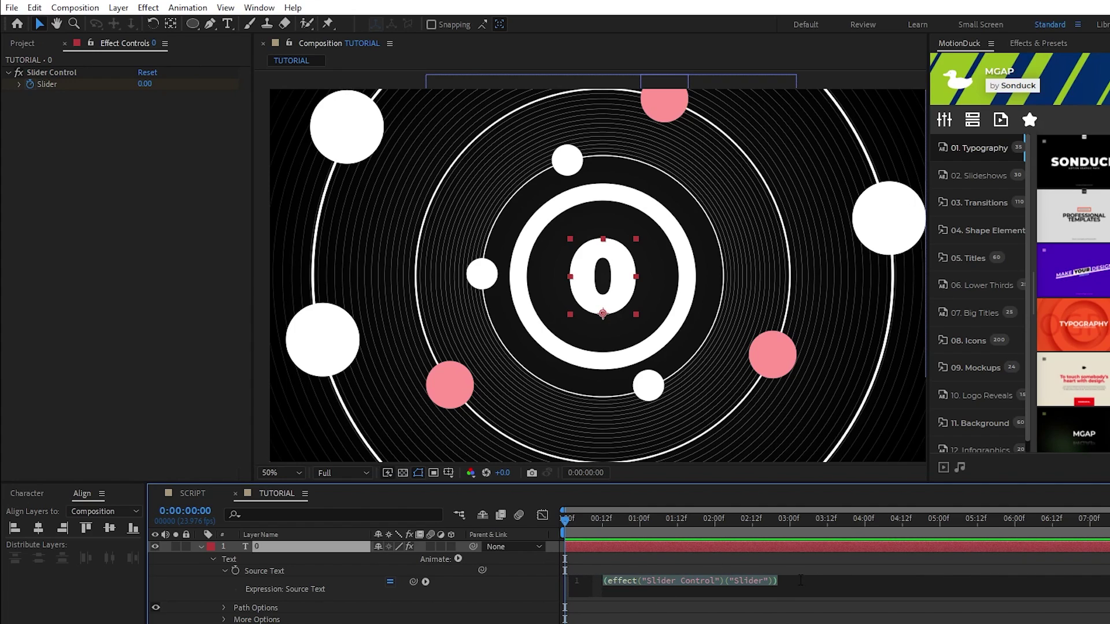
pyautogui.click(602, 583)
pyautogui.write('Math')
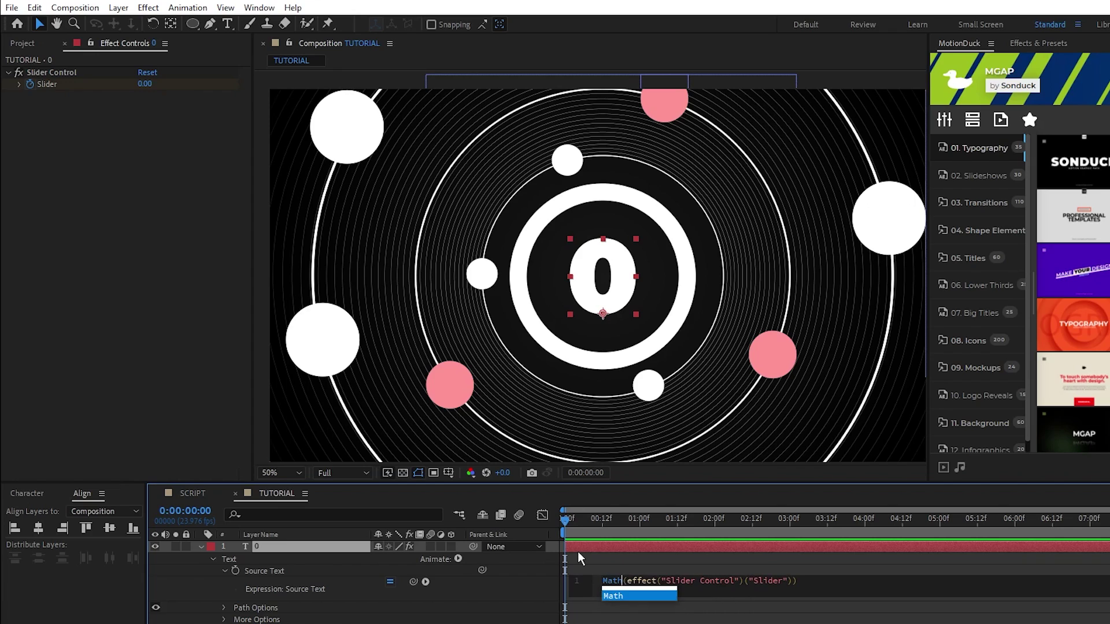
pyautogui.write('.round')
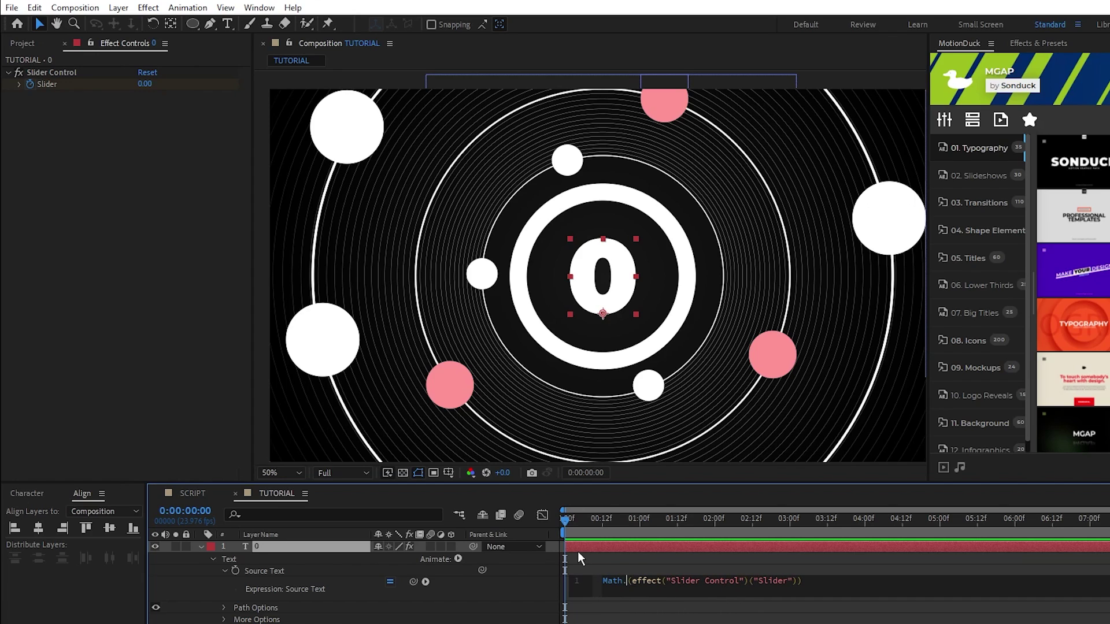
pyautogui.click(563, 525)
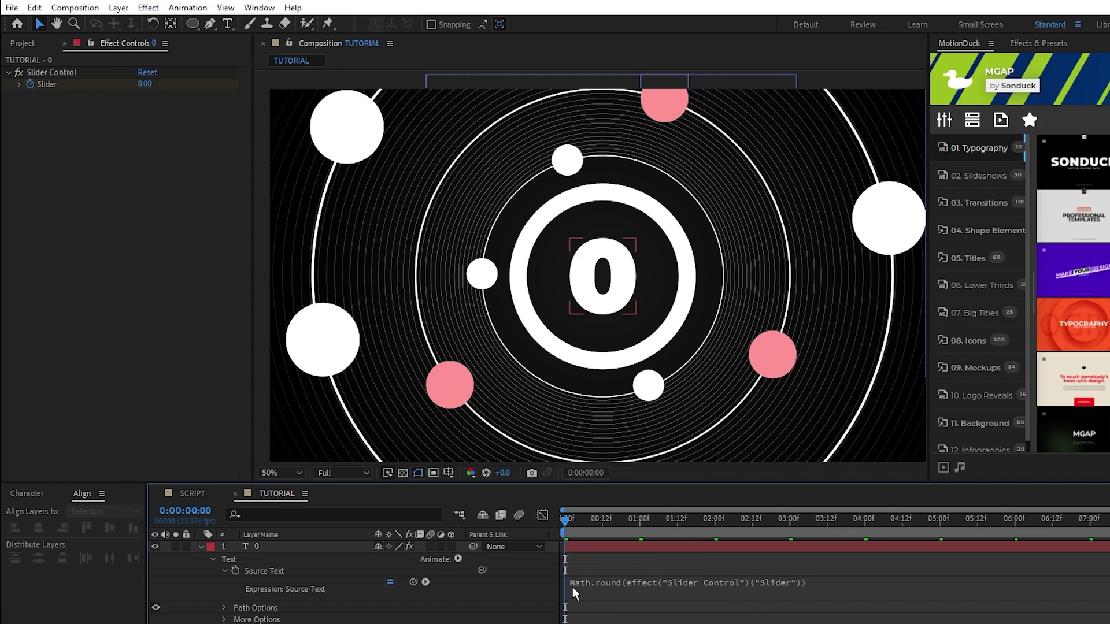
pyautogui.click(649, 584)
pyautogui.moveTo(573, 524); pyautogui.dragTo(899, 516)
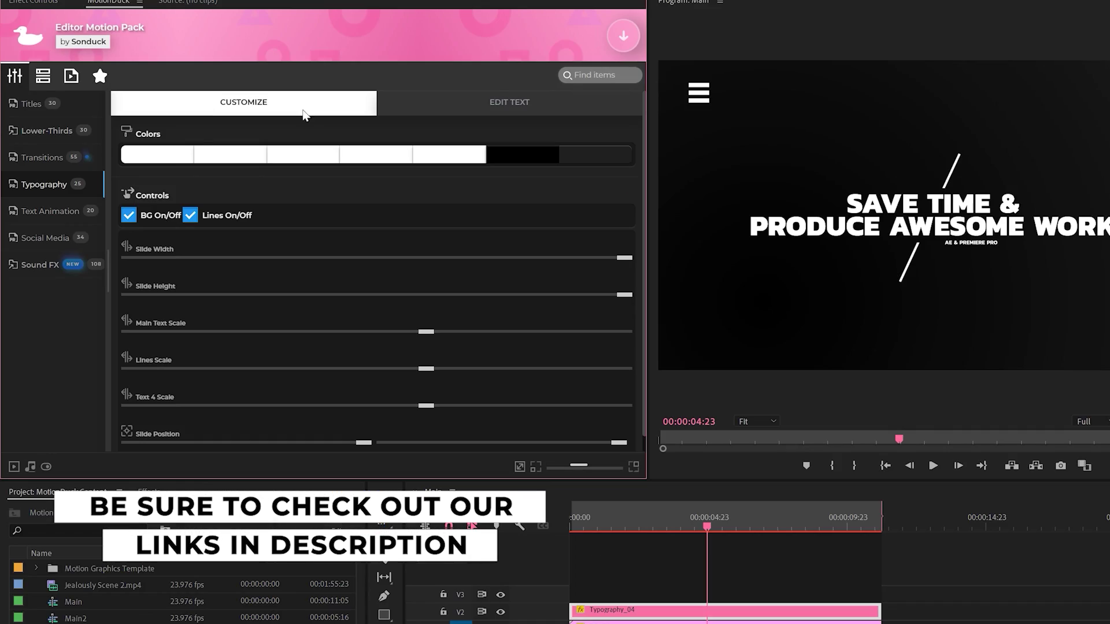
# Step: Set the first Colors swatch of the MotionDuck Typography template to red
pyautogui.click(165, 157)
pyautogui.click(240, 184)
pyautogui.click(360, 184)
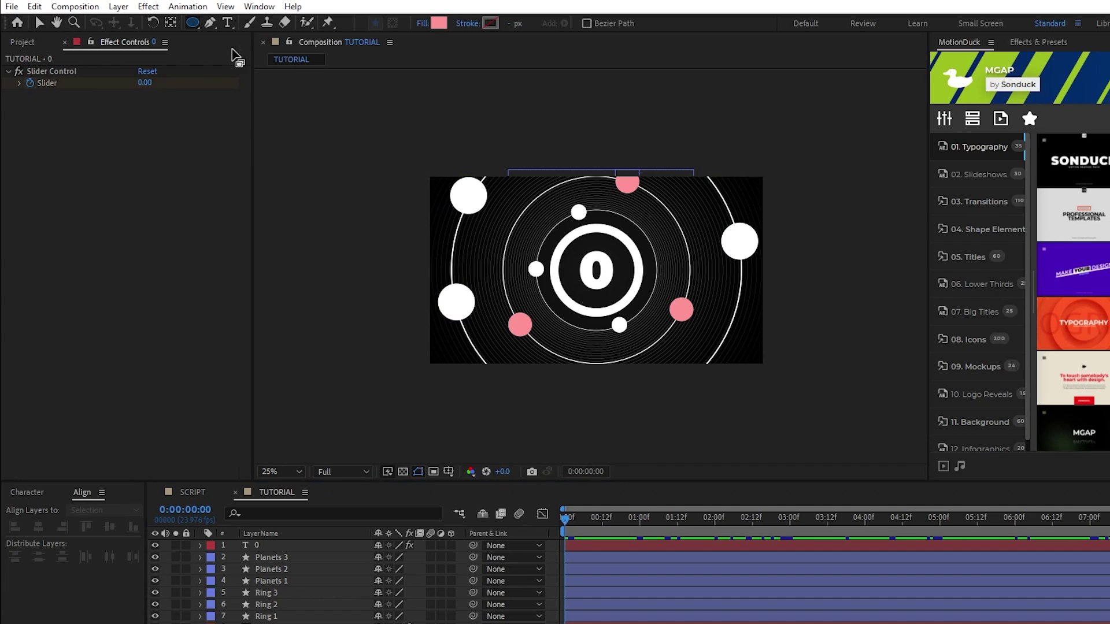
# Step: Draw a circle larger than the composition and set its mode to Stencil Alpha
pyautogui.moveTo(596, 270); pyautogui.dragTo(790, 443)
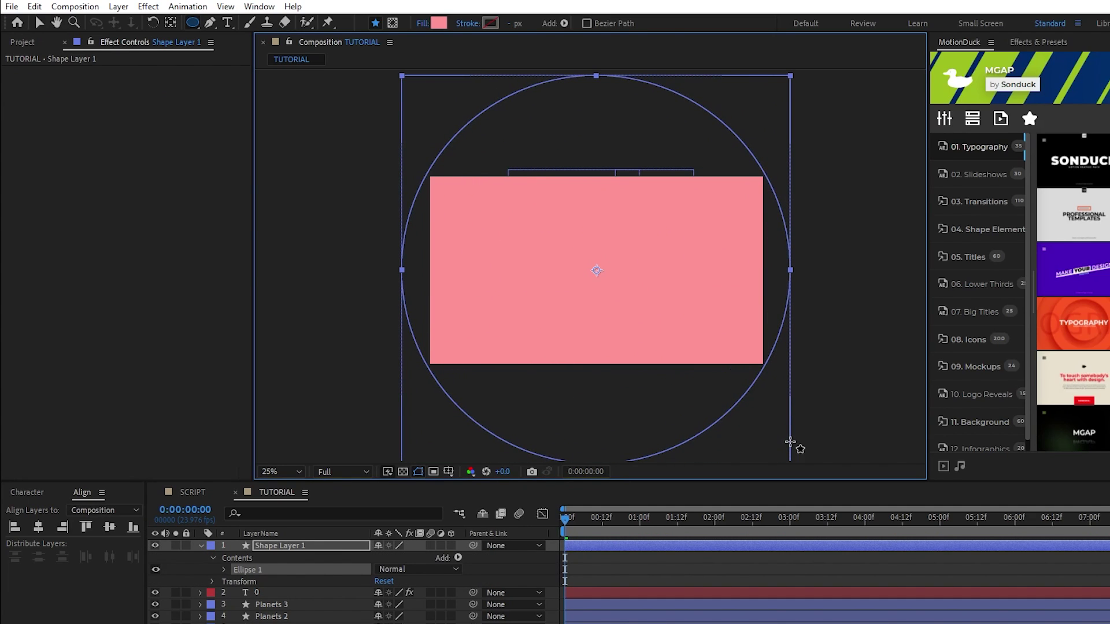
pyautogui.press('v')
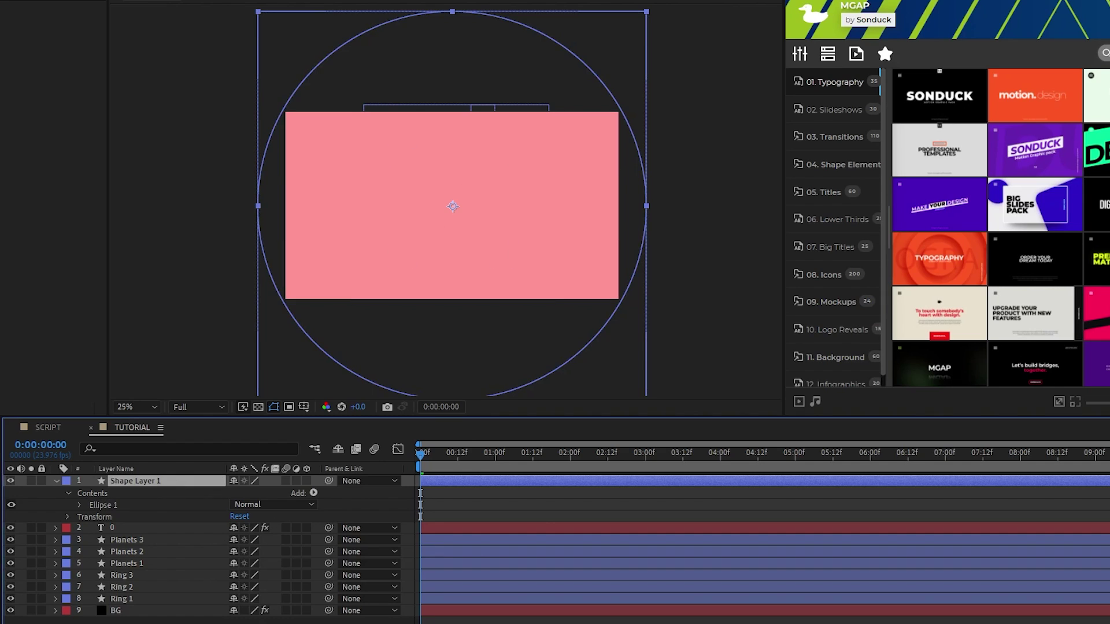
pyautogui.press('F4')
pyautogui.click(246, 481)
pyautogui.click(331, 578)
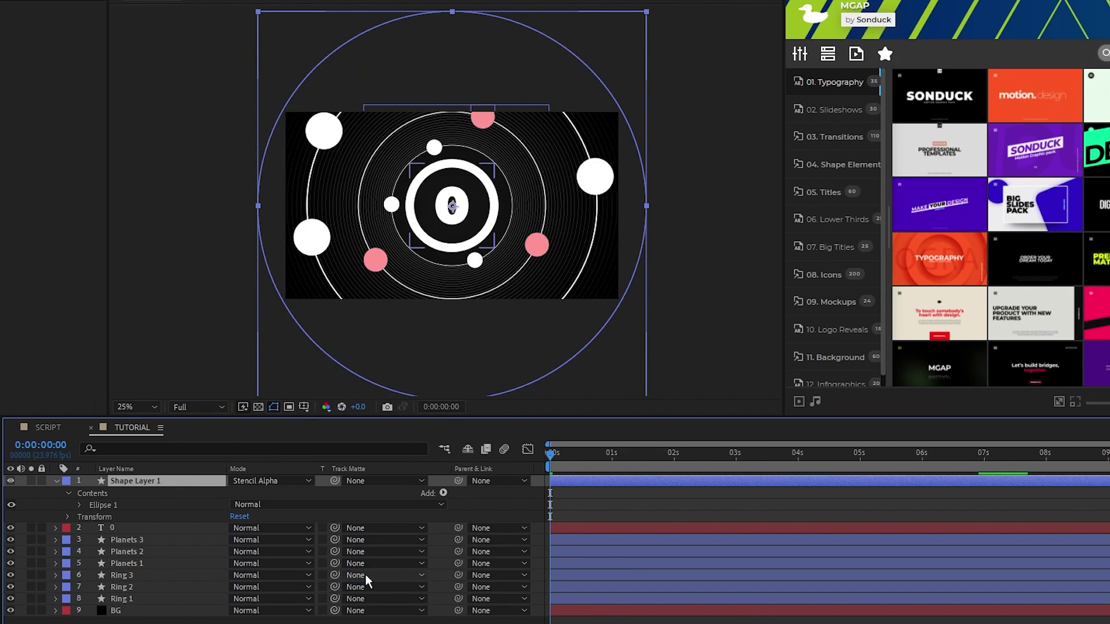
pyautogui.click(56, 481)
# Step: Rename the circle shape layer to Transition
pyautogui.press('Return')
pyautogui.write('Transitio')
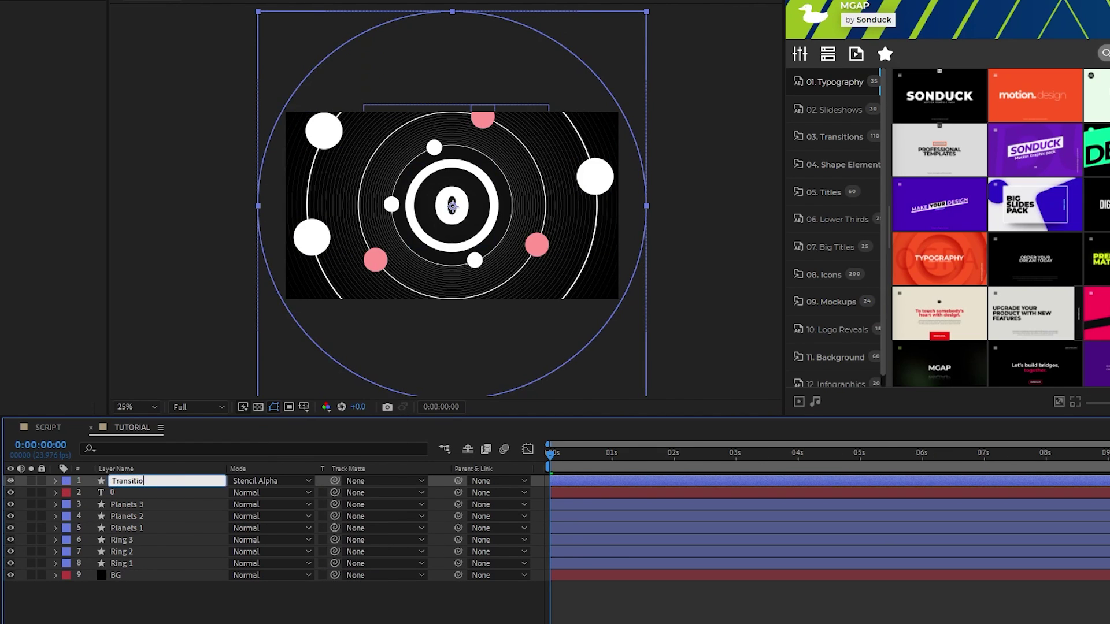
pyautogui.write('n')
pyautogui.press('Return')
pyautogui.scroll(2, 454, 212)
# Step: Keyframe Transition's Scale from 0% at the start to 100% at 1:16 with easy ease
pyautogui.press('s')
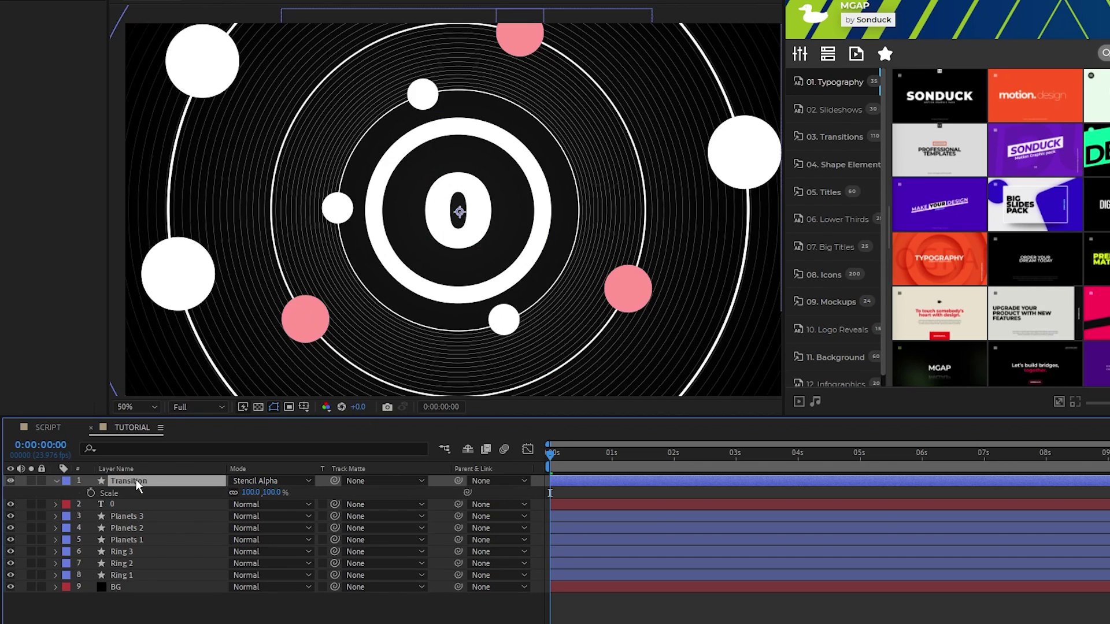
pyautogui.click(90, 493)
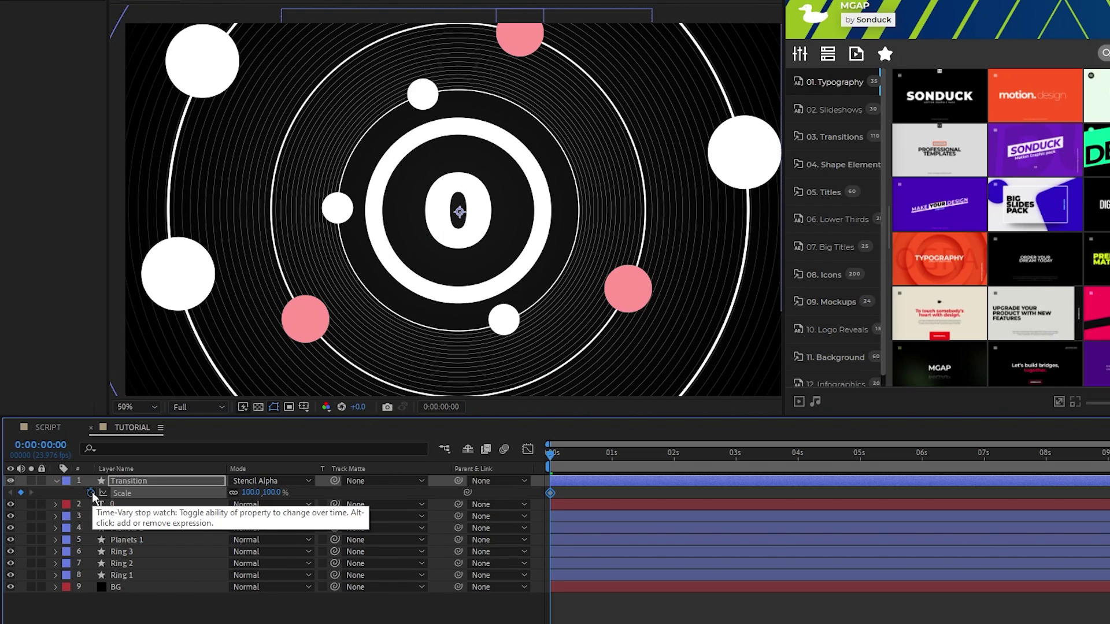
pyautogui.write('0')
pyautogui.press('Return')
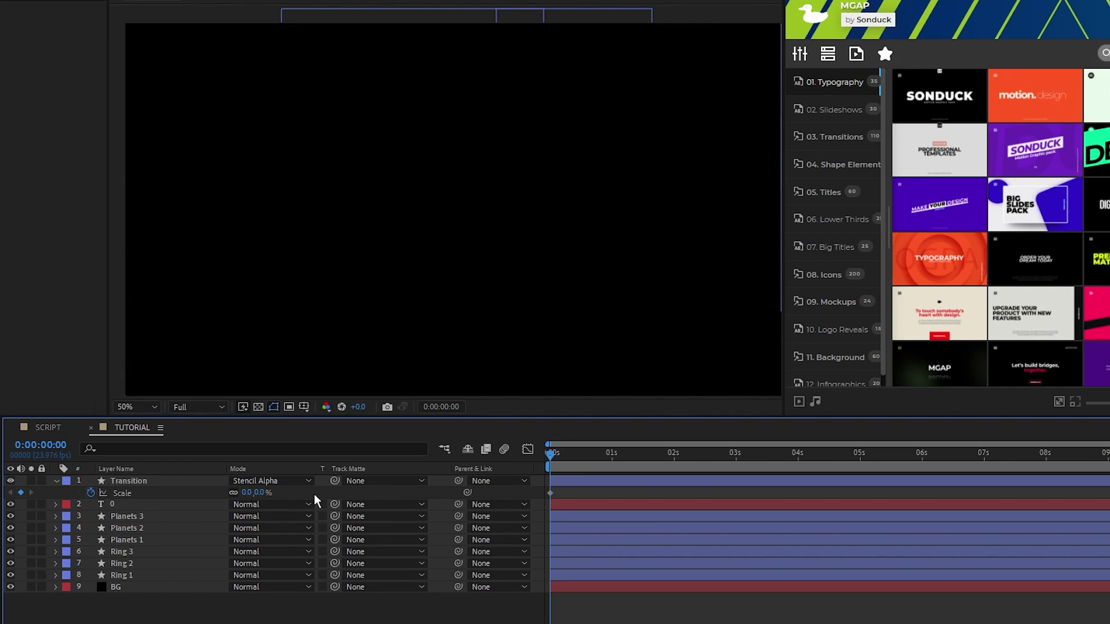
pyautogui.press('space')
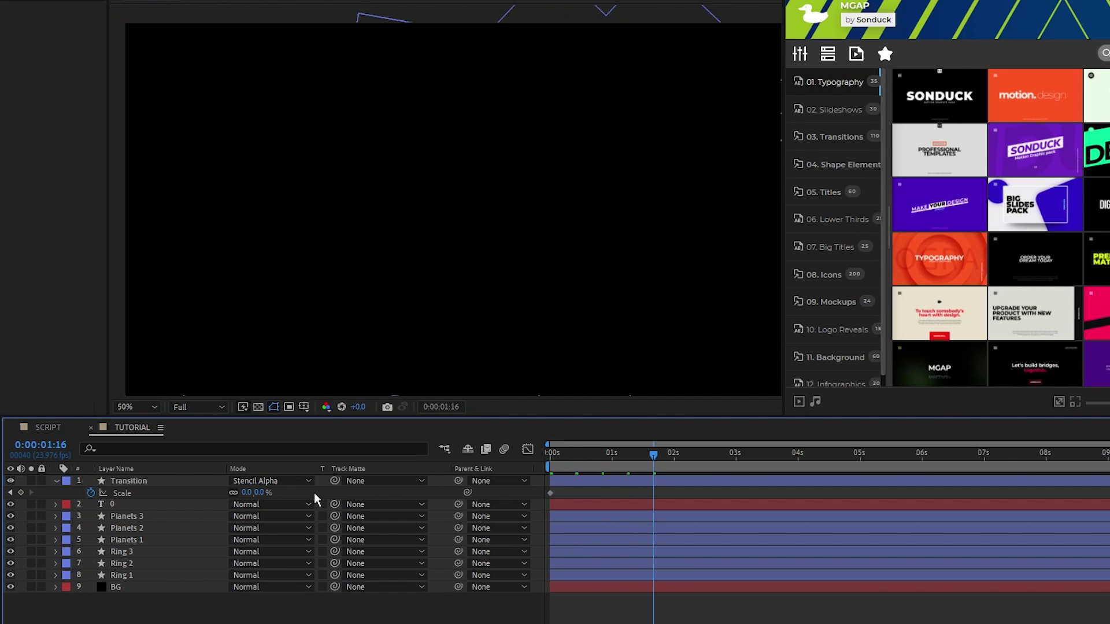
pyautogui.press('Return')
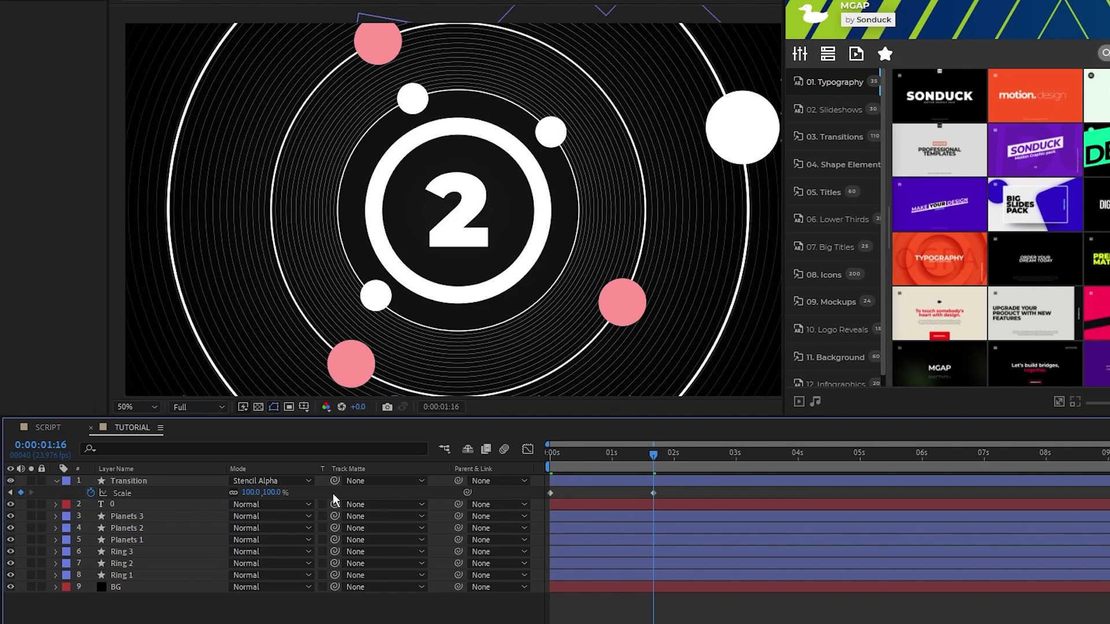
pyautogui.scroll(4, 679, 507)
pyautogui.moveTo(983, 484); pyautogui.dragTo(538, 501)
pyautogui.press('F9')
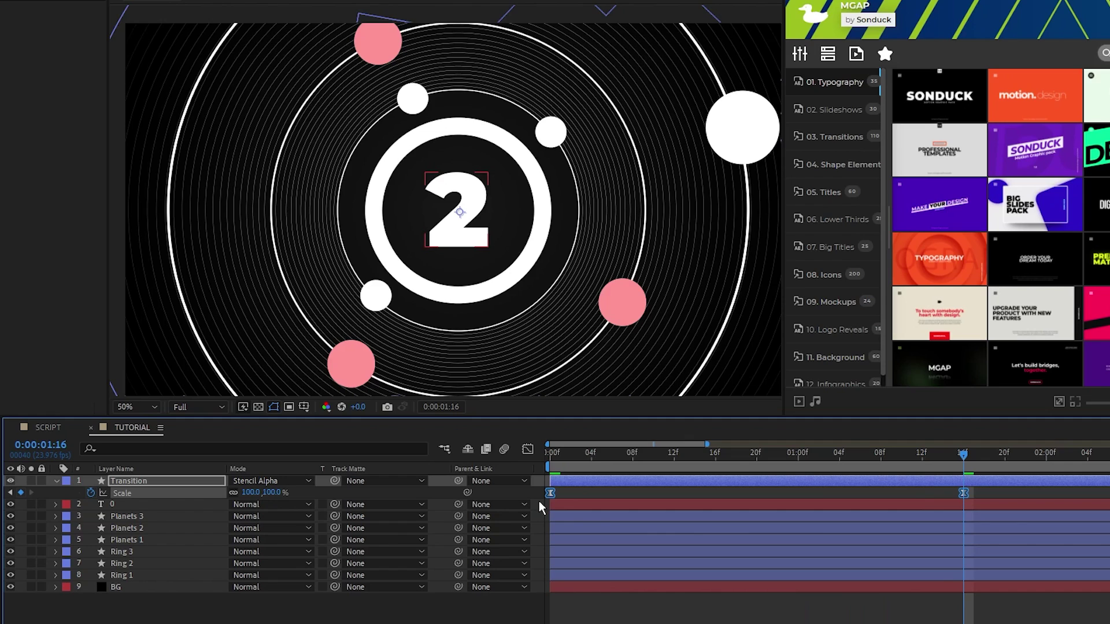
# Step: Reshape the Scale speed curve in the Graph Editor to peak near 08f, then preview
pyautogui.click(527, 450)
pyautogui.moveTo(874, 620); pyautogui.dragTo(756, 620)
pyautogui.moveTo(687, 620); pyautogui.dragTo(618, 620)
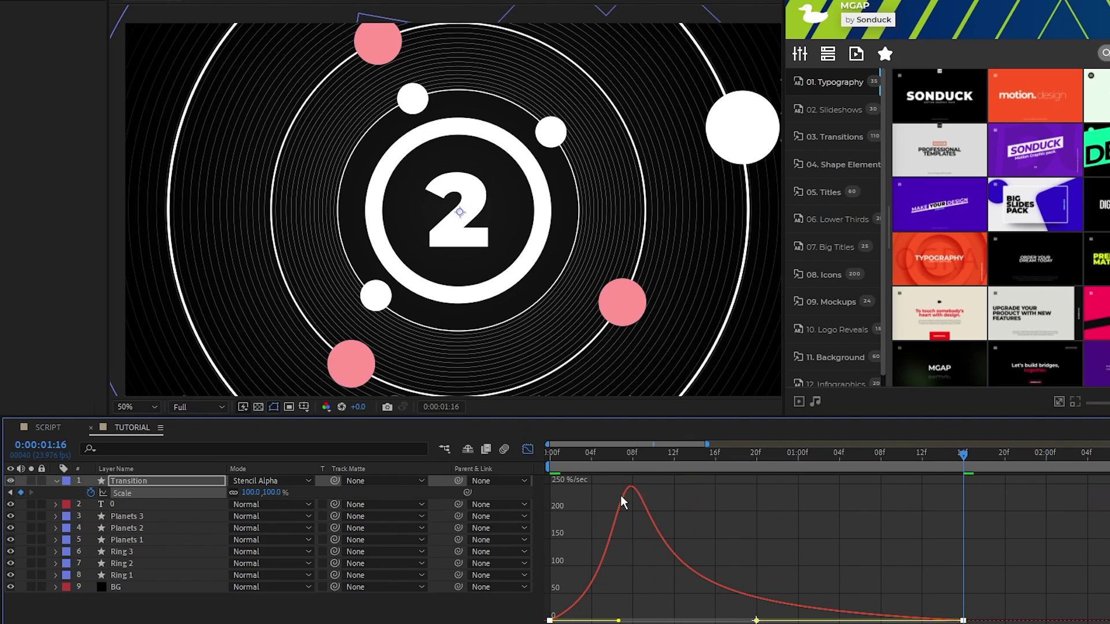
pyautogui.click(526, 450)
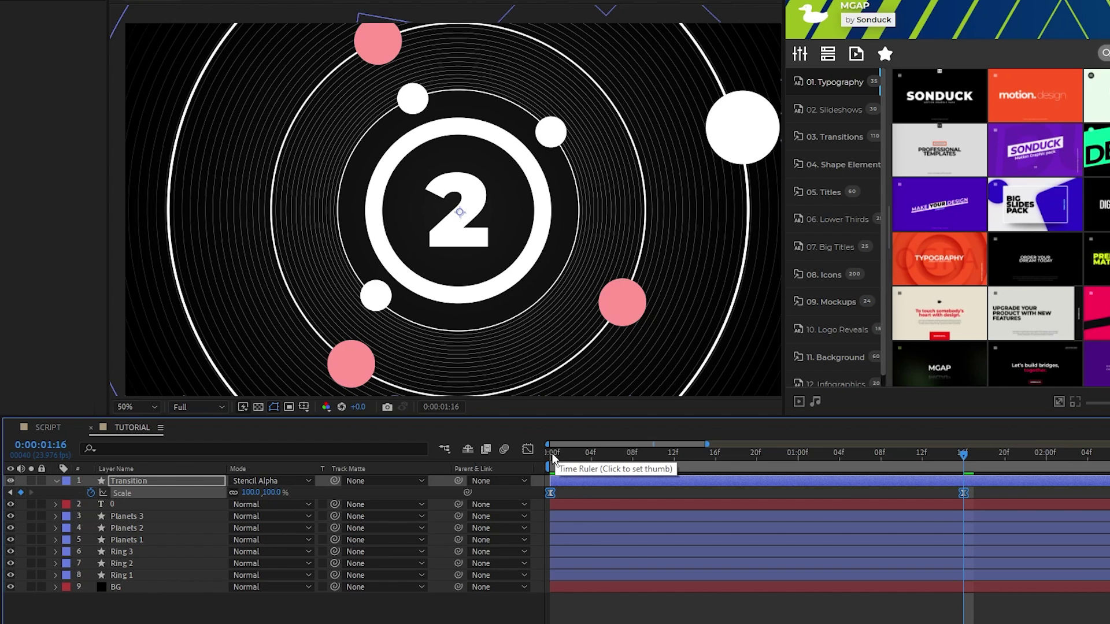
pyautogui.press('space')
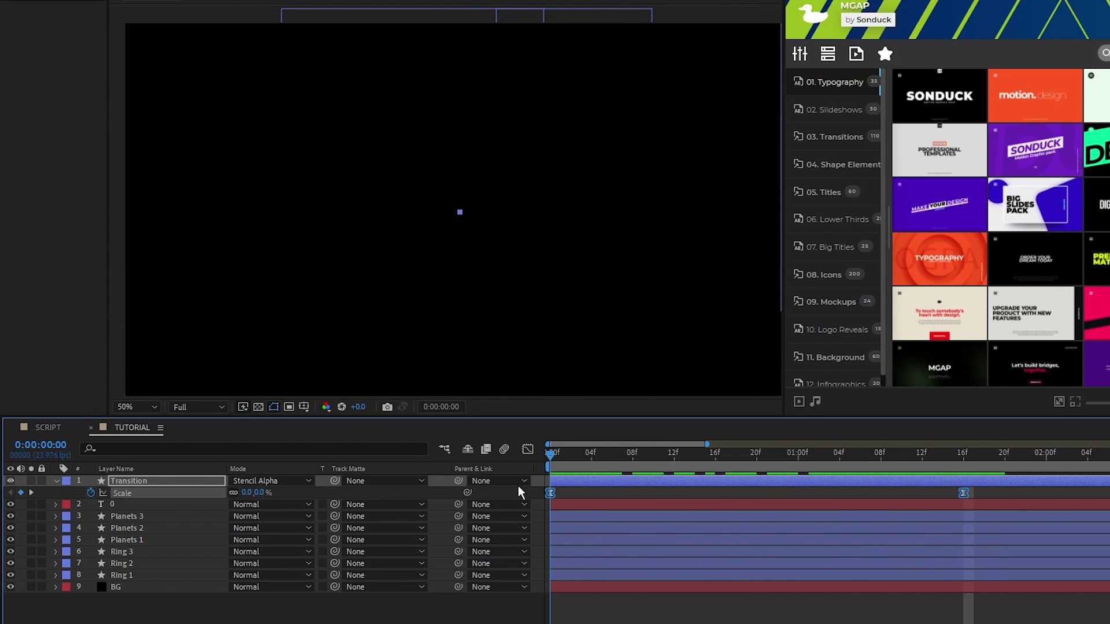
# Step: Add a Null Object named NULL and place it below Transition
pyautogui.press('k')
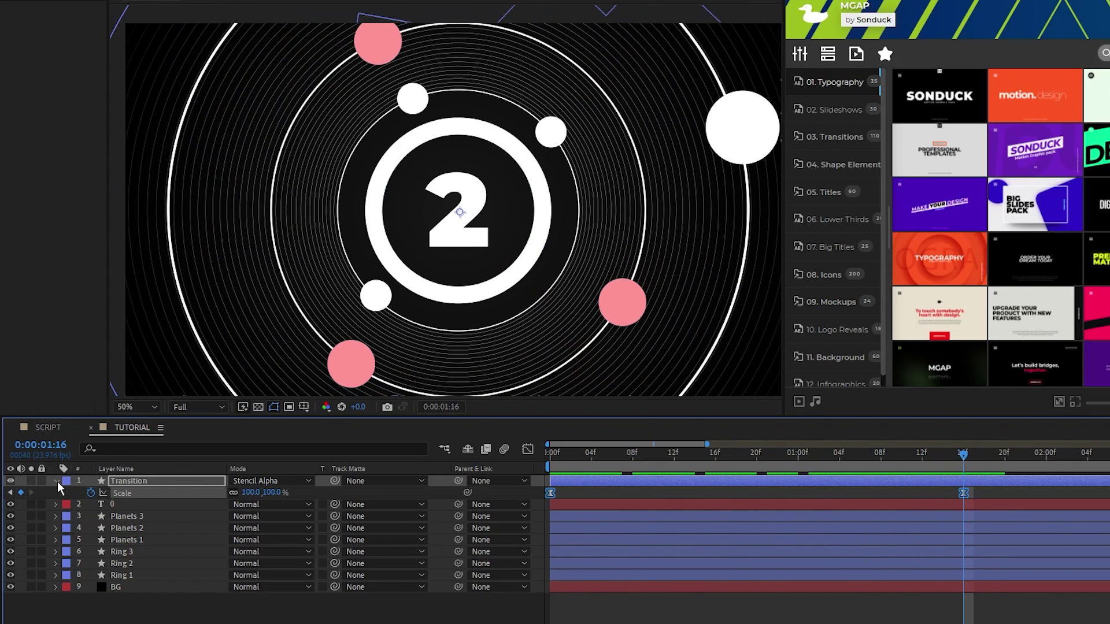
pyautogui.click(56, 481)
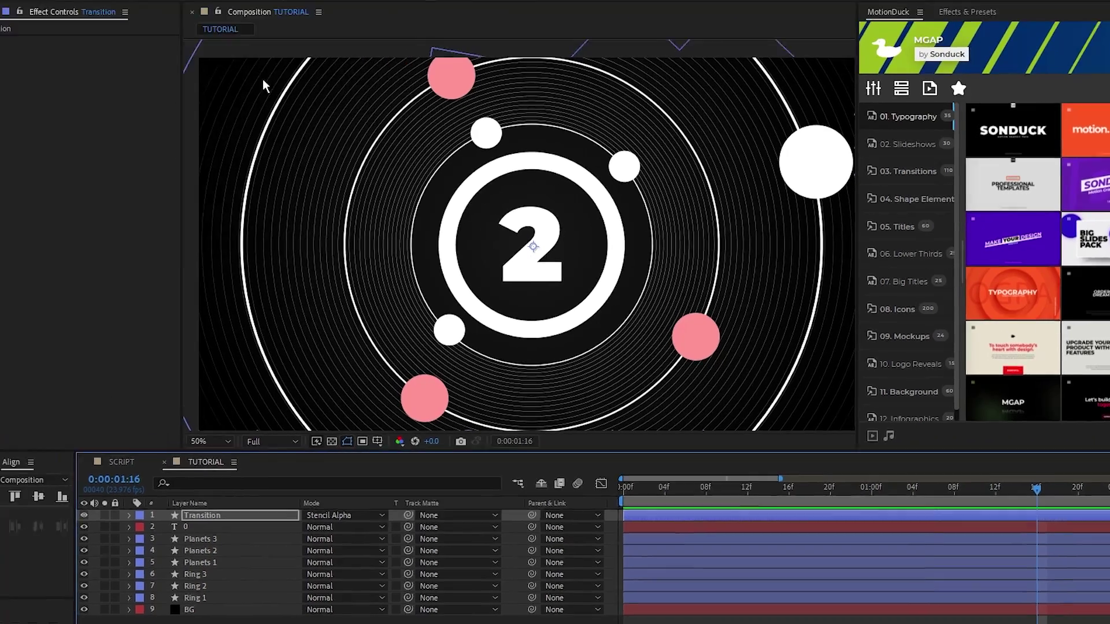
pyautogui.click(114, 7)
pyautogui.moveTo(132, 23)
pyautogui.click(372, 86)
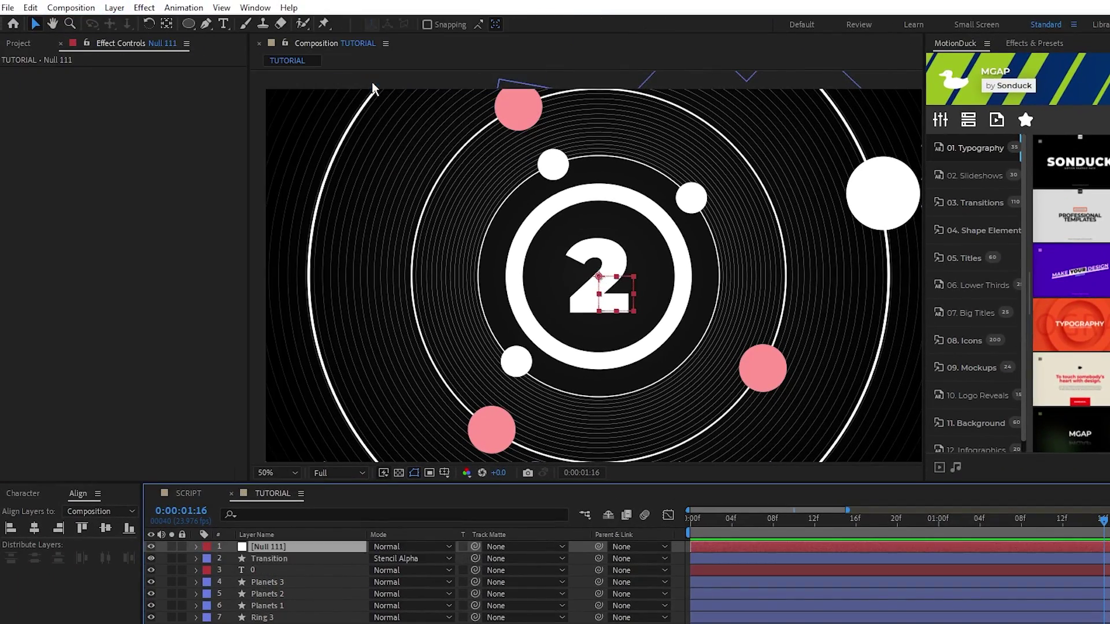
pyautogui.write('NULL')
pyautogui.press('Return')
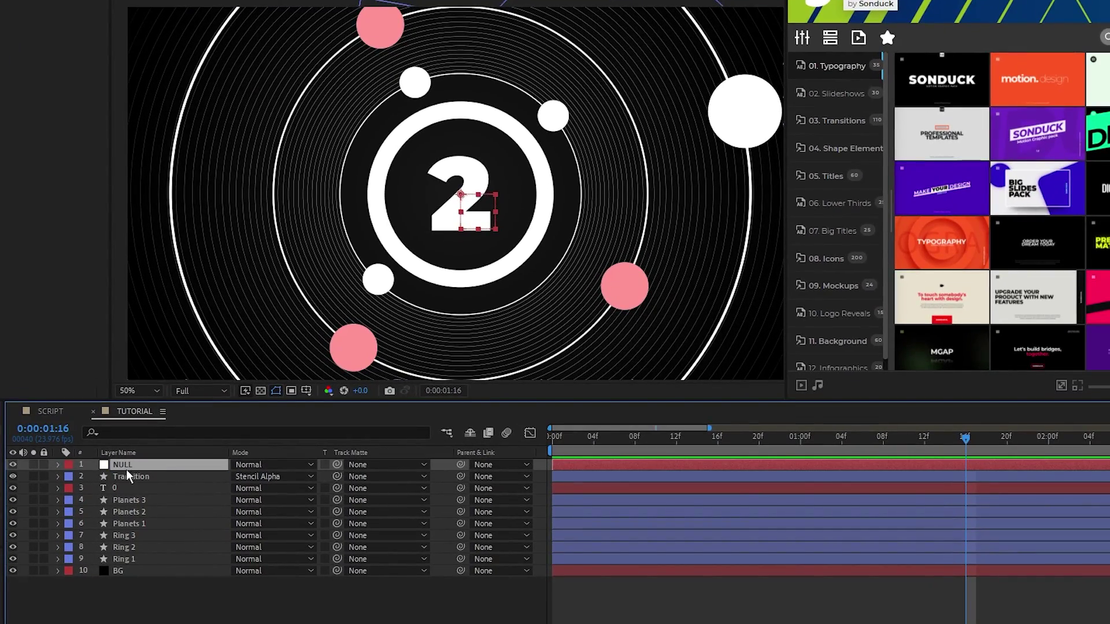
pyautogui.moveTo(126, 467); pyautogui.dragTo(129, 479)
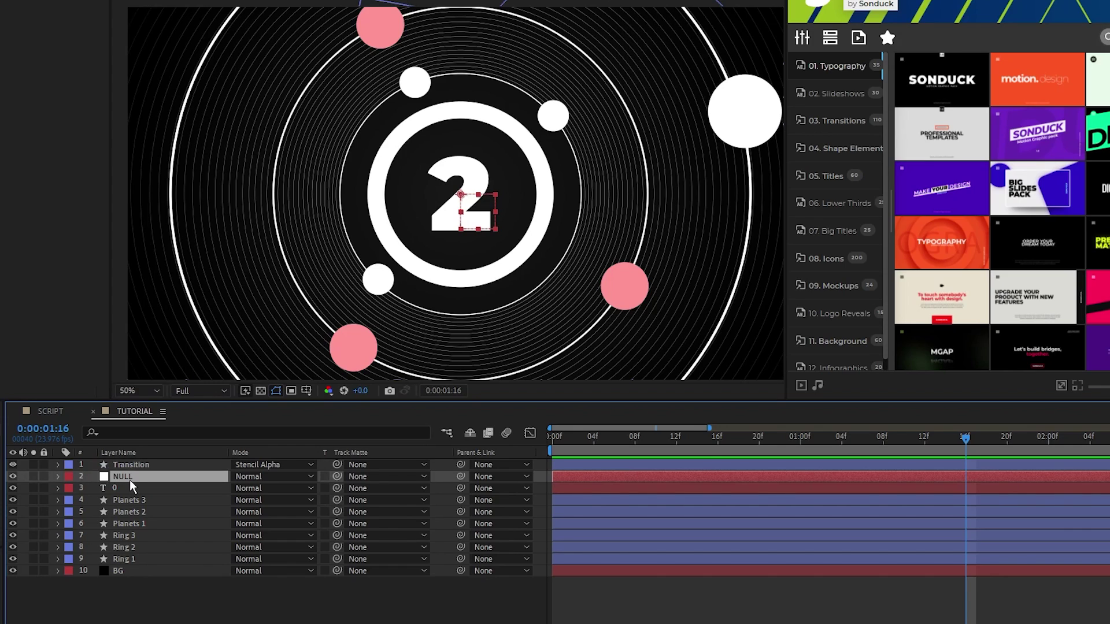
# Step: Parent layers 0 through Ring 1 to the NULL layer
pyautogui.click(140, 488)
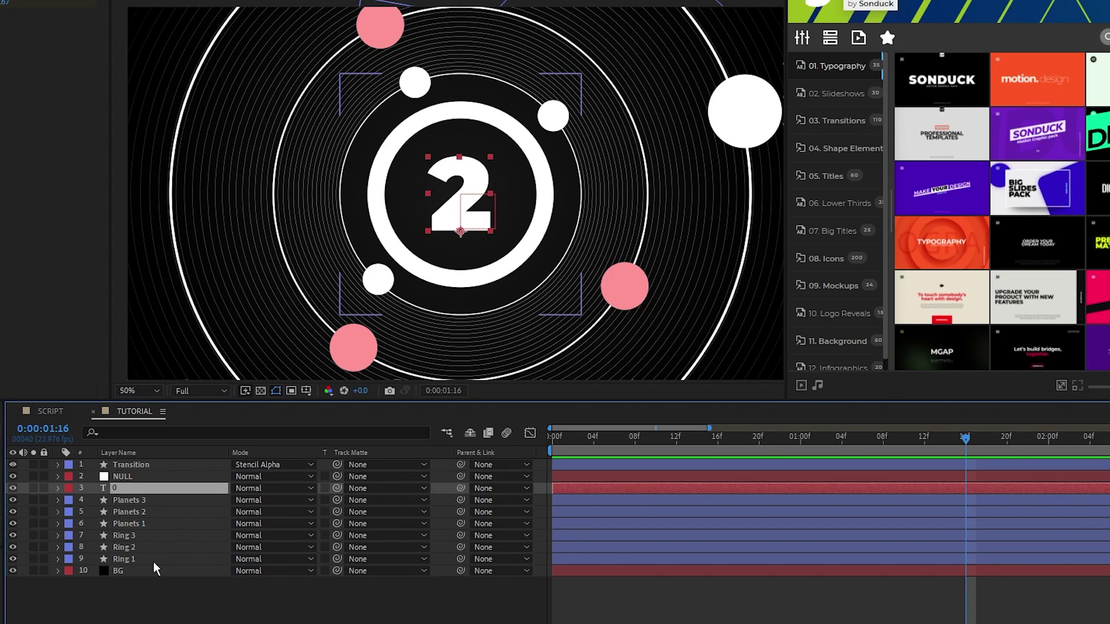
pyautogui.keyDown('shift'); pyautogui.click(153, 559); pyautogui.keyUp('shift')
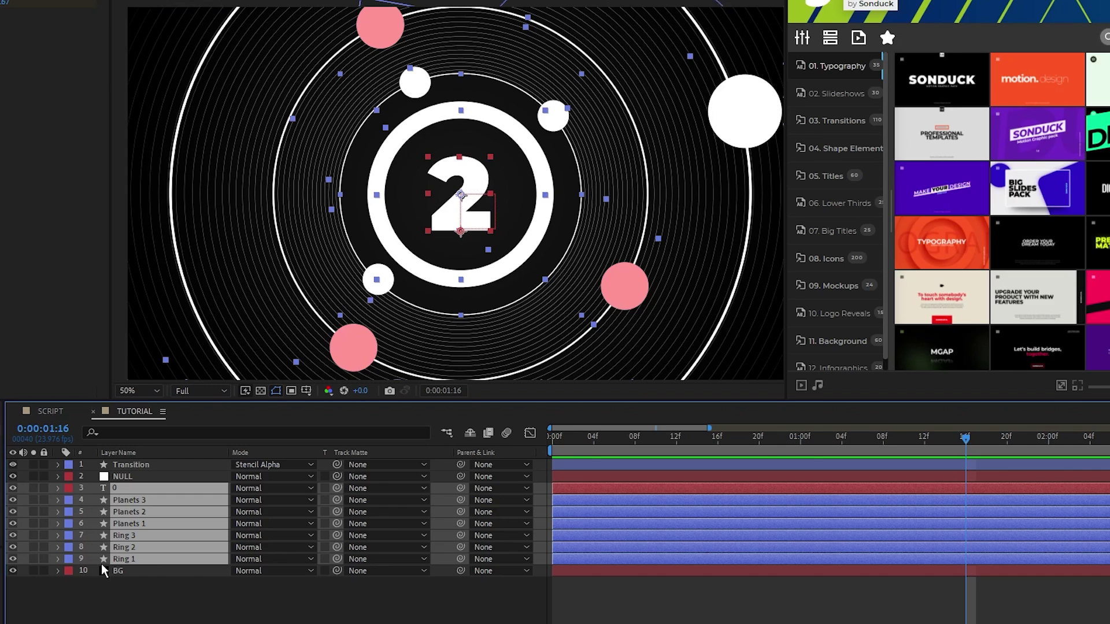
pyautogui.moveTo(461, 500); pyautogui.dragTo(123, 476)
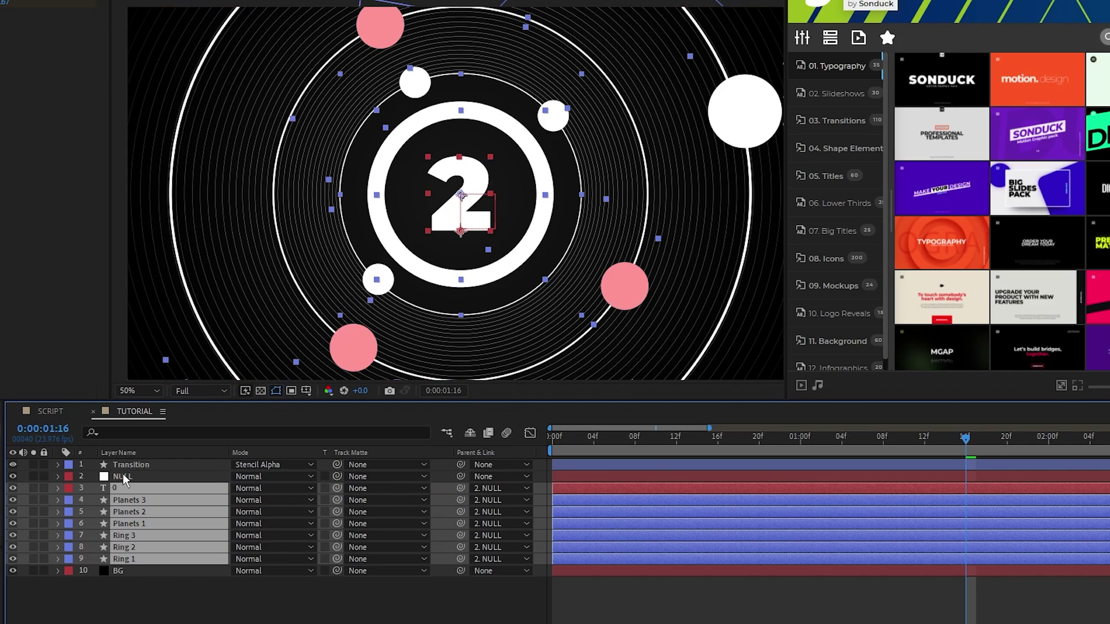
pyautogui.click(123, 475)
# Step: Copy Transition's Scale keyframes onto NULL starting at 0:00:00:04 and preview the staggered scale-up
pyautogui.click(155, 464)
pyautogui.press('s')
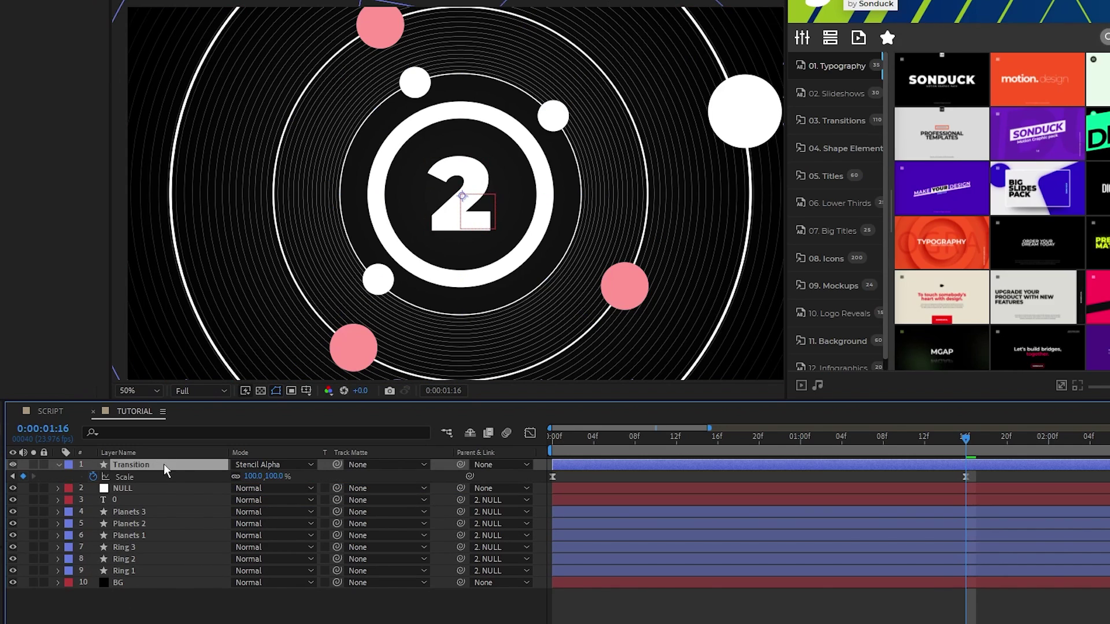
pyautogui.moveTo(977, 473); pyautogui.dragTo(536, 484)
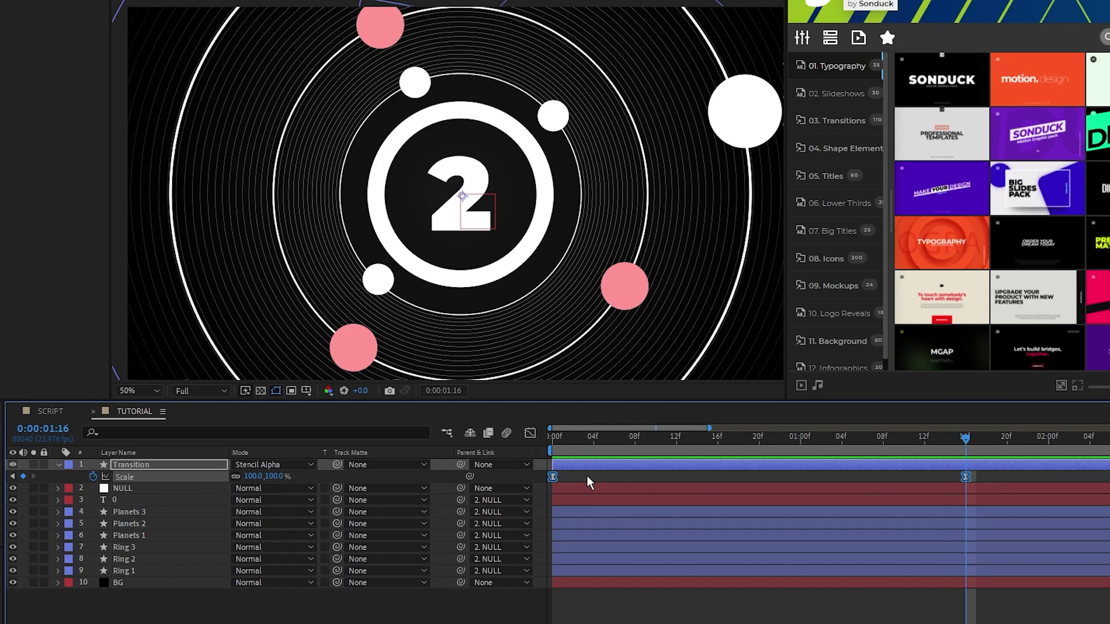
pyautogui.click(552, 438)
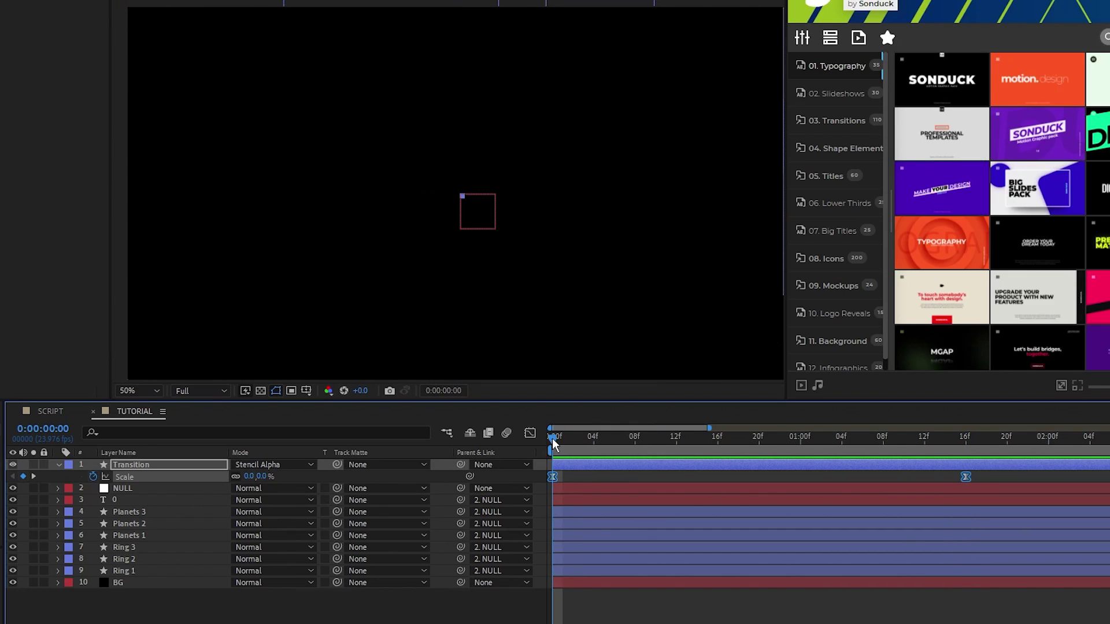
pyautogui.moveTo(552, 439); pyautogui.dragTo(594, 439)
pyautogui.click(141, 489)
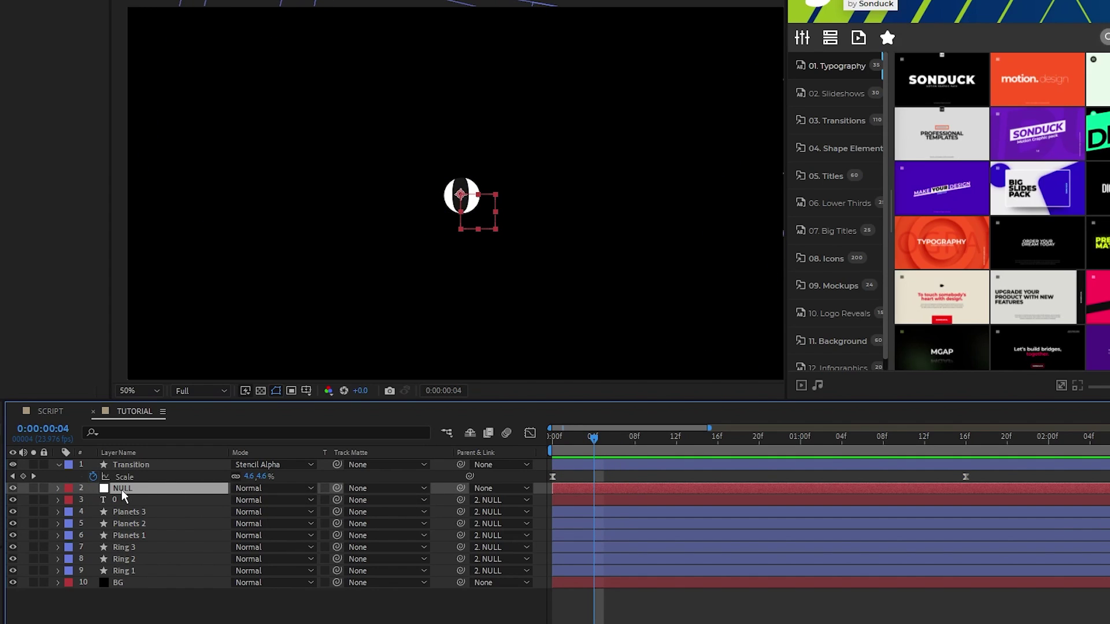
pyautogui.press('s')
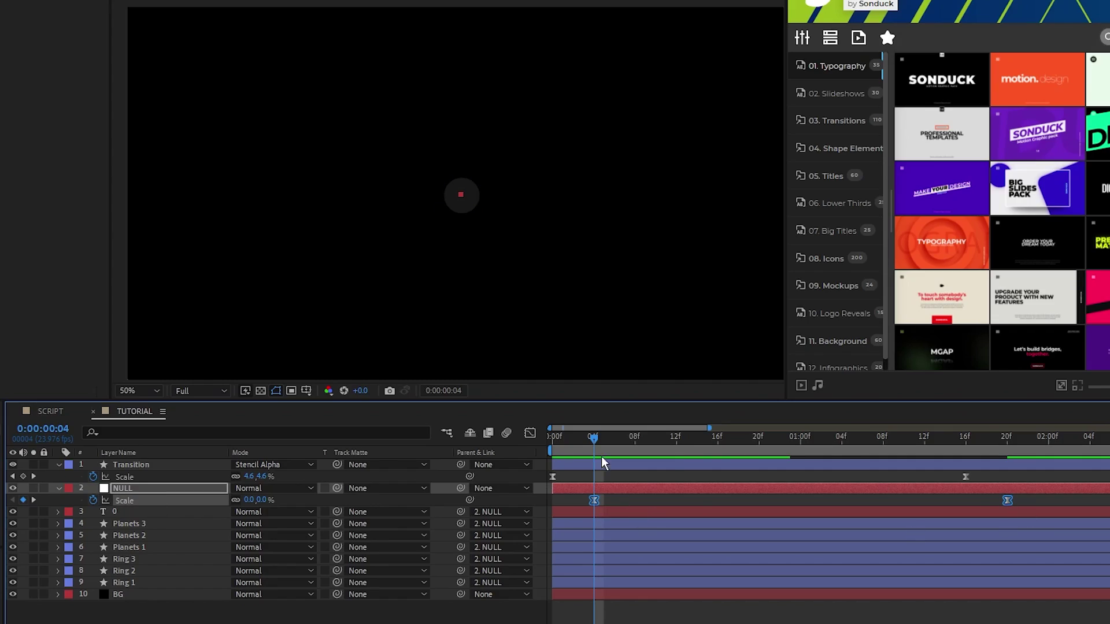
pyautogui.moveTo(553, 438); pyautogui.dragTo(1012, 464)
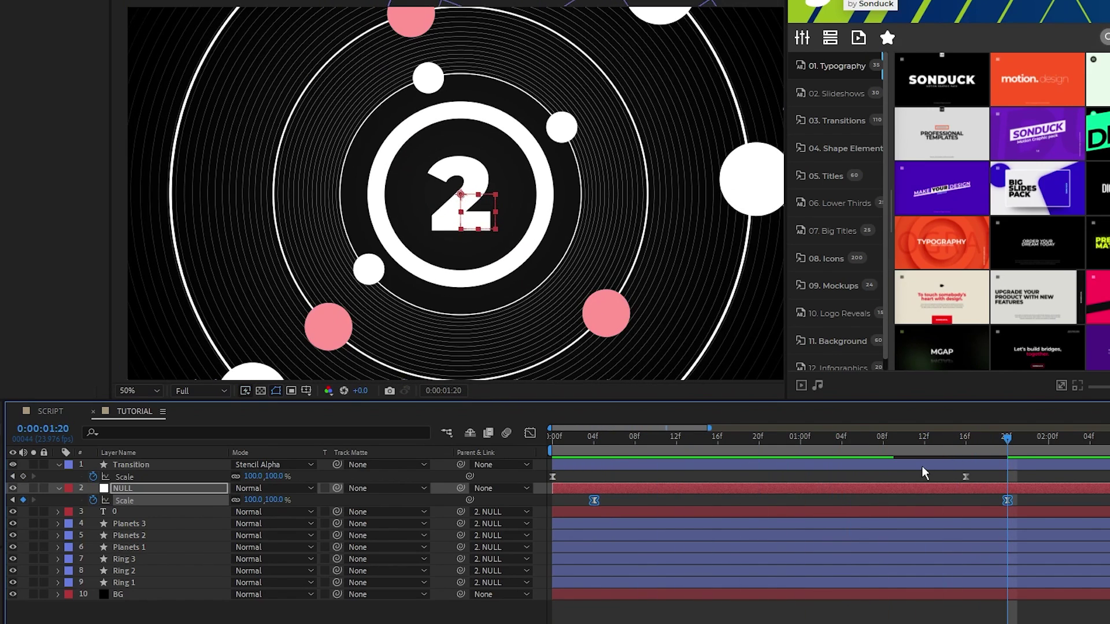
# Step: Enable the 3D Layer switch on layers 0 through Ring 1
pyautogui.click(58, 489)
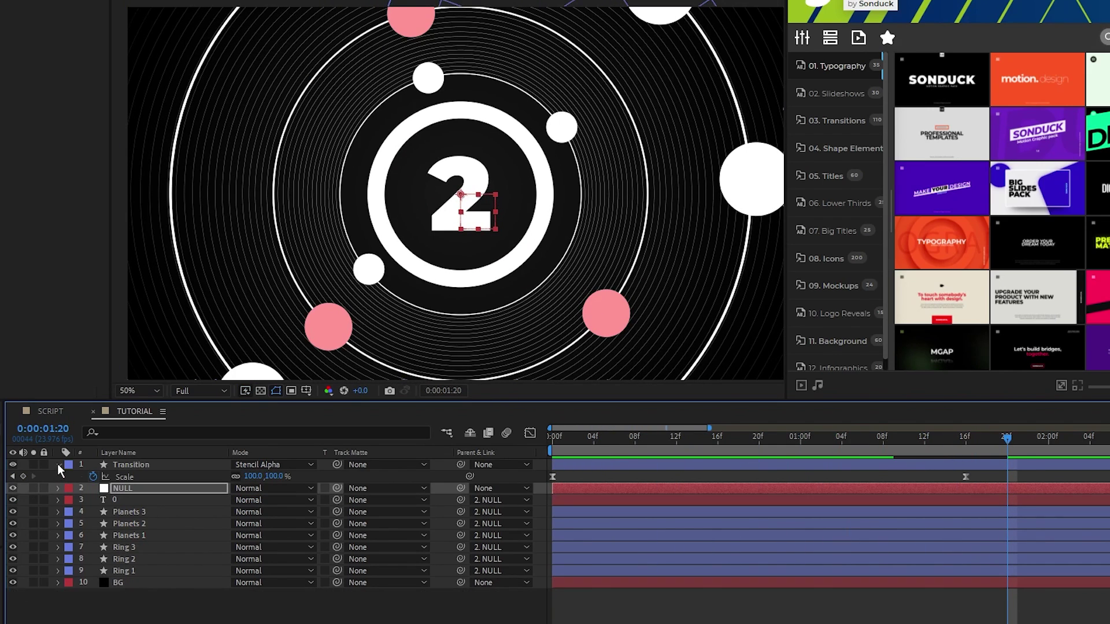
pyautogui.click(58, 464)
pyautogui.keyDown('shift'); pyautogui.click(134, 561); pyautogui.keyUp('shift')
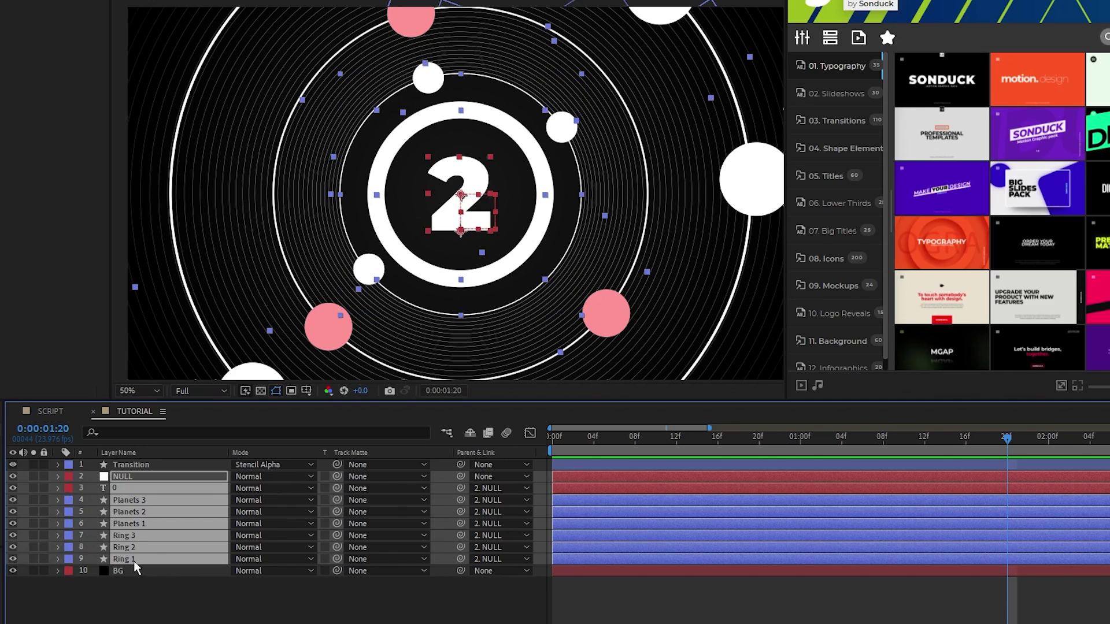
pyautogui.press('F4')
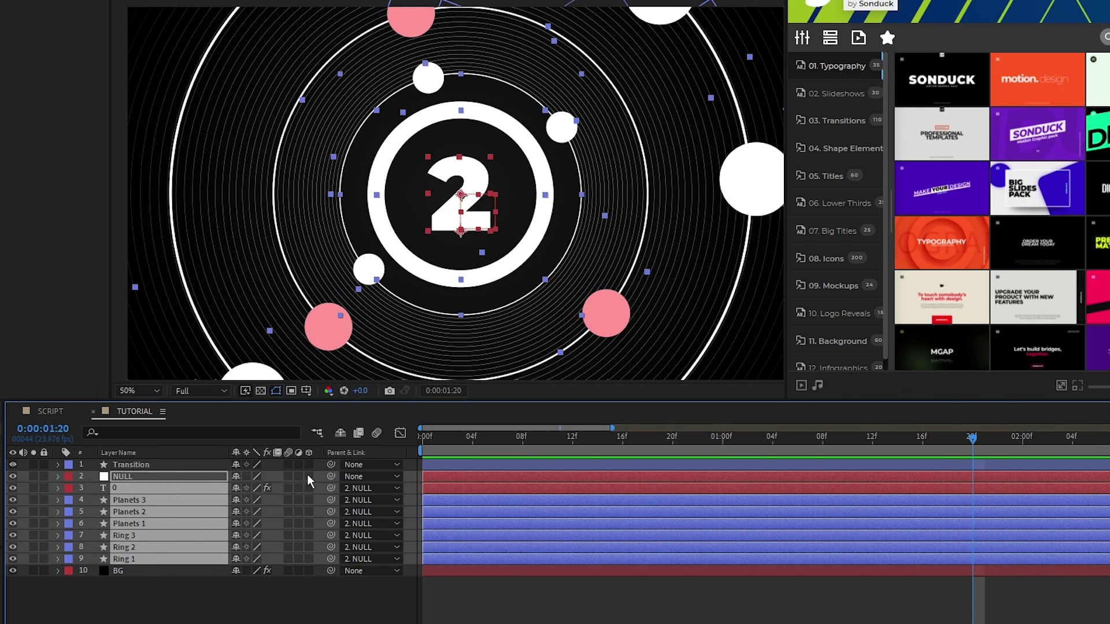
pyautogui.click(307, 475)
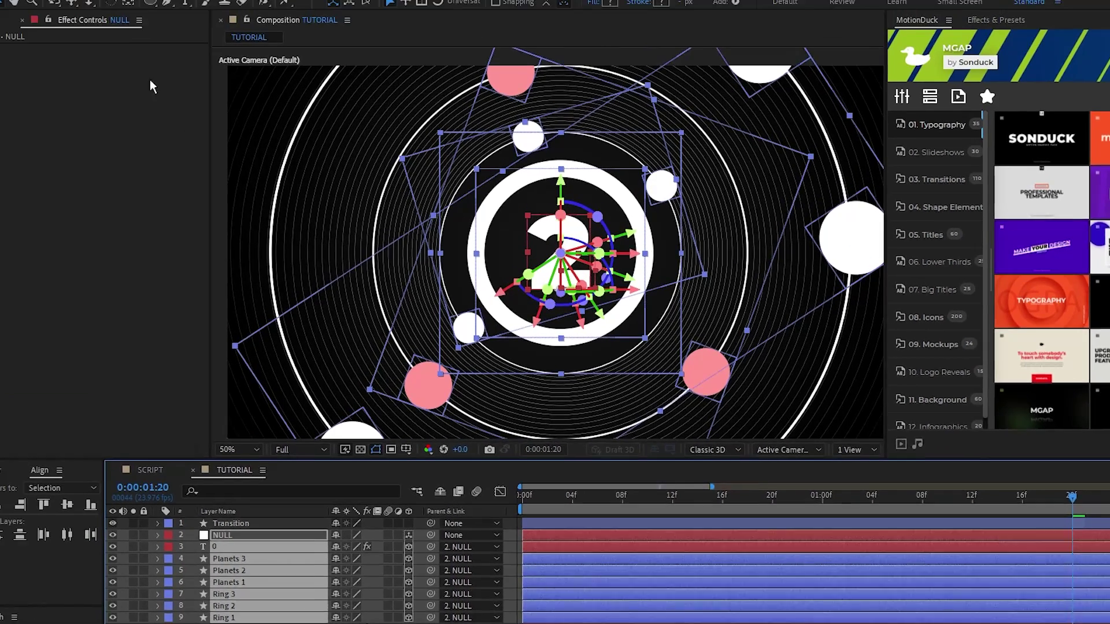
# Step: Add a new camera layer, Camera 1, with default settings
pyautogui.click(116, 8)
pyautogui.moveTo(151, 24)
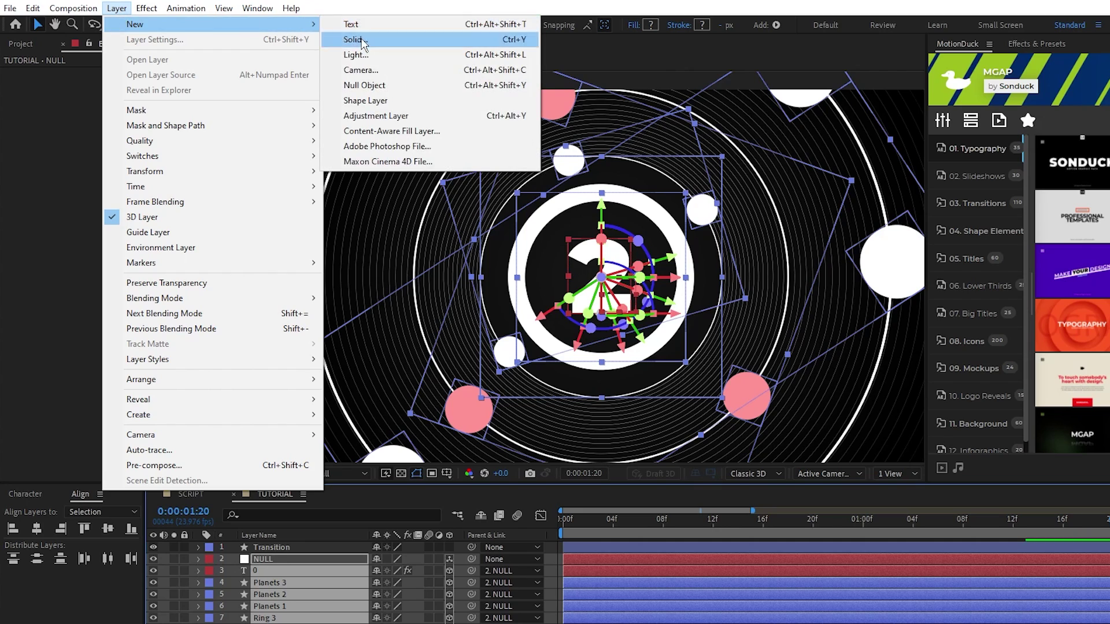
pyautogui.click(360, 70)
pyautogui.click(468, 446)
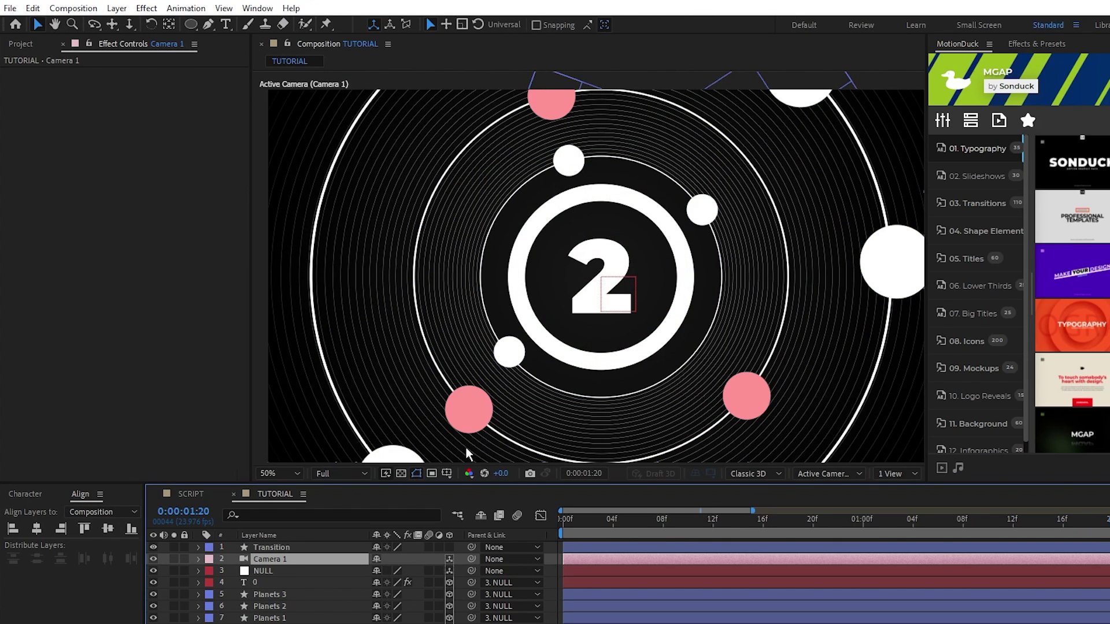
# Step: Shift Camera 1 to start at 0:00:02:00 and orbit it to tilt the rings
pyautogui.moveTo(570, 561); pyautogui.dragTo(1024, 566)
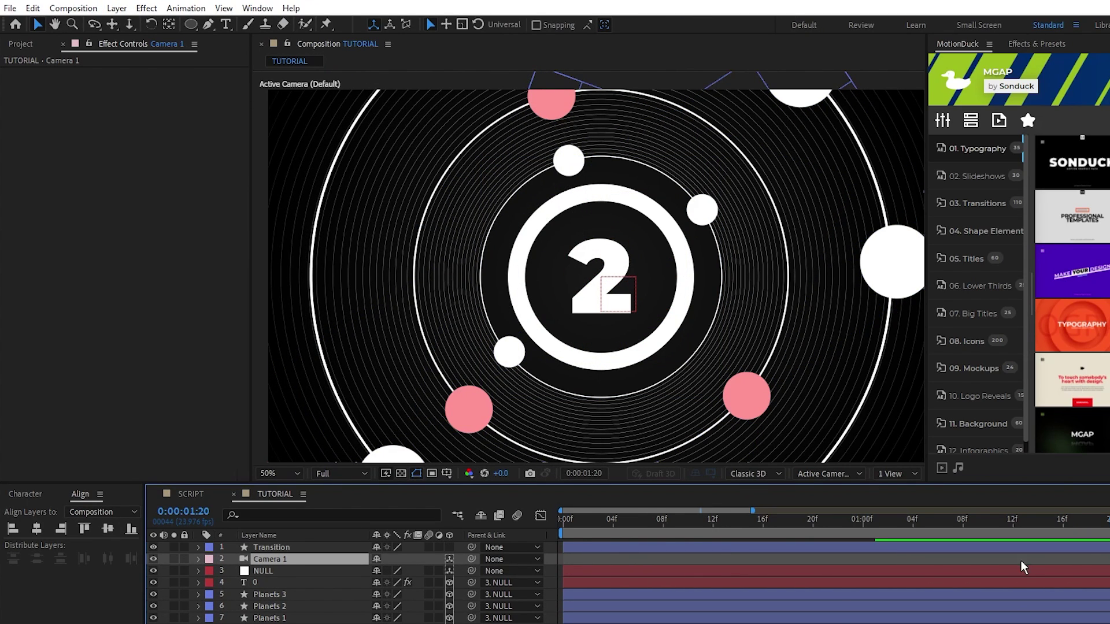
pyautogui.scroll(-5, 982, 566)
pyautogui.click(718, 520)
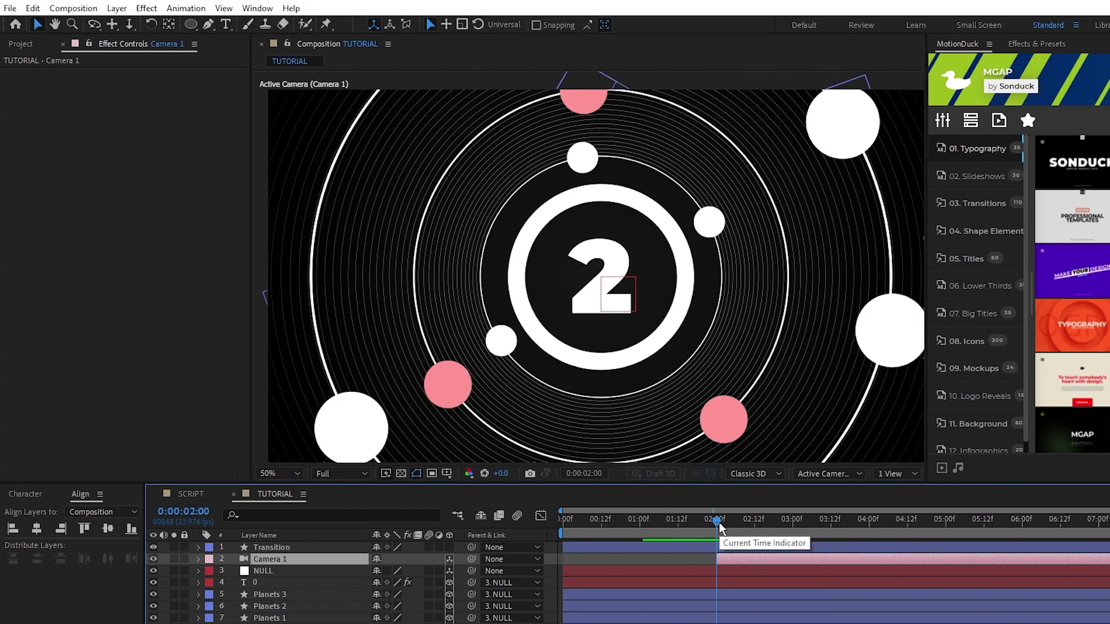
pyautogui.moveTo(94, 24); pyautogui.dragTo(220, 40)
pyautogui.moveTo(674, 417); pyautogui.dragTo(683, 352)
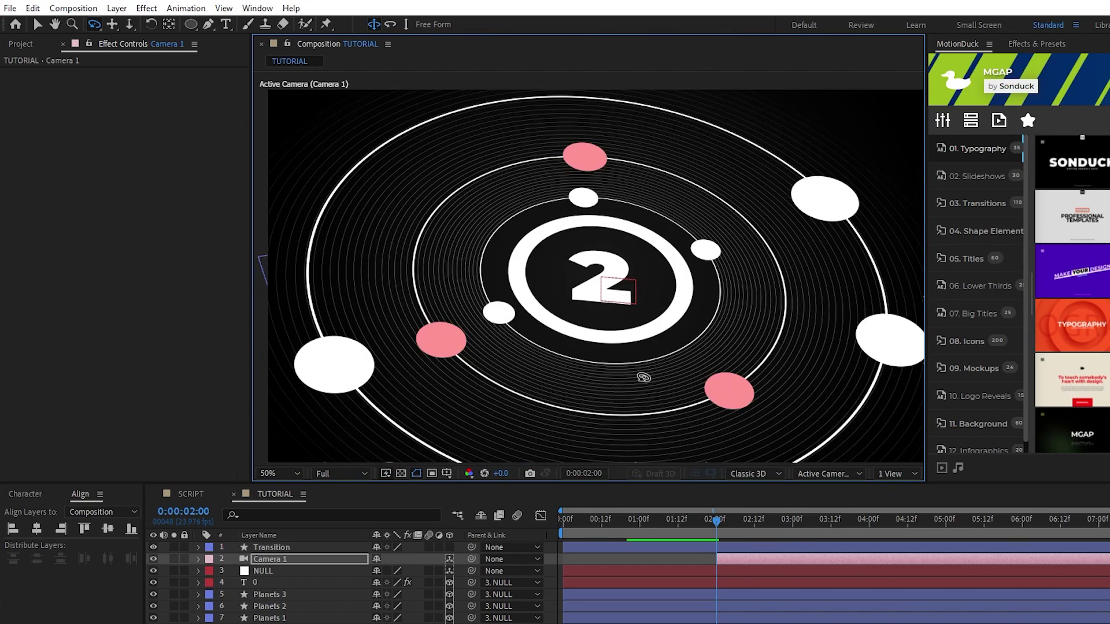
# Step: Set Point of Interest and Position keyframes for Camera 1 at 2:00
pyautogui.click(199, 560)
pyautogui.click(212, 572)
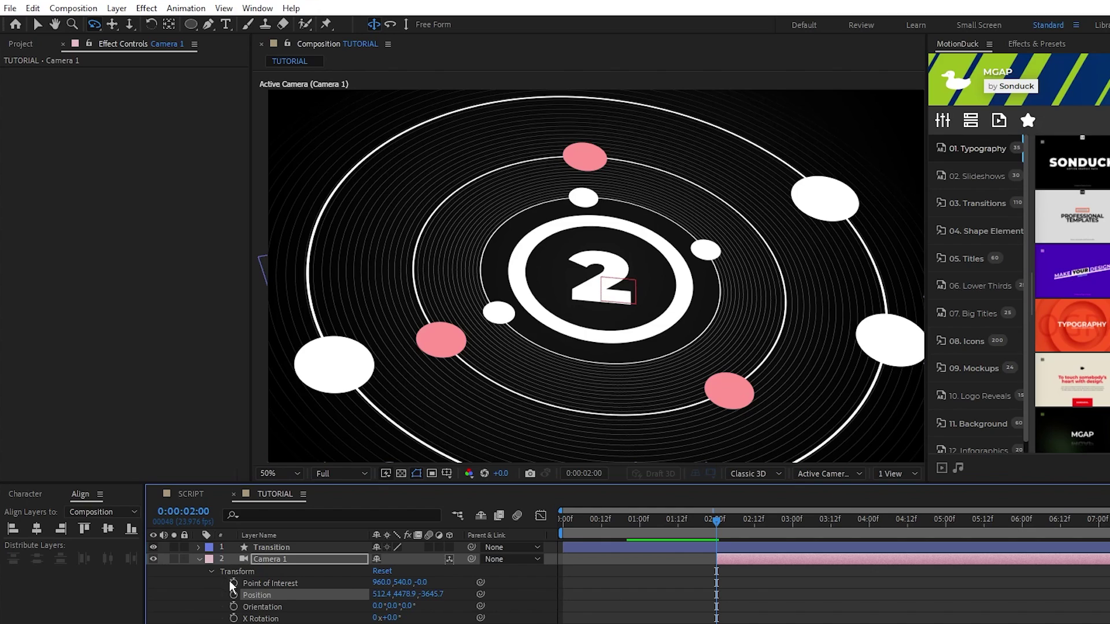
pyautogui.click(234, 582)
pyautogui.click(234, 595)
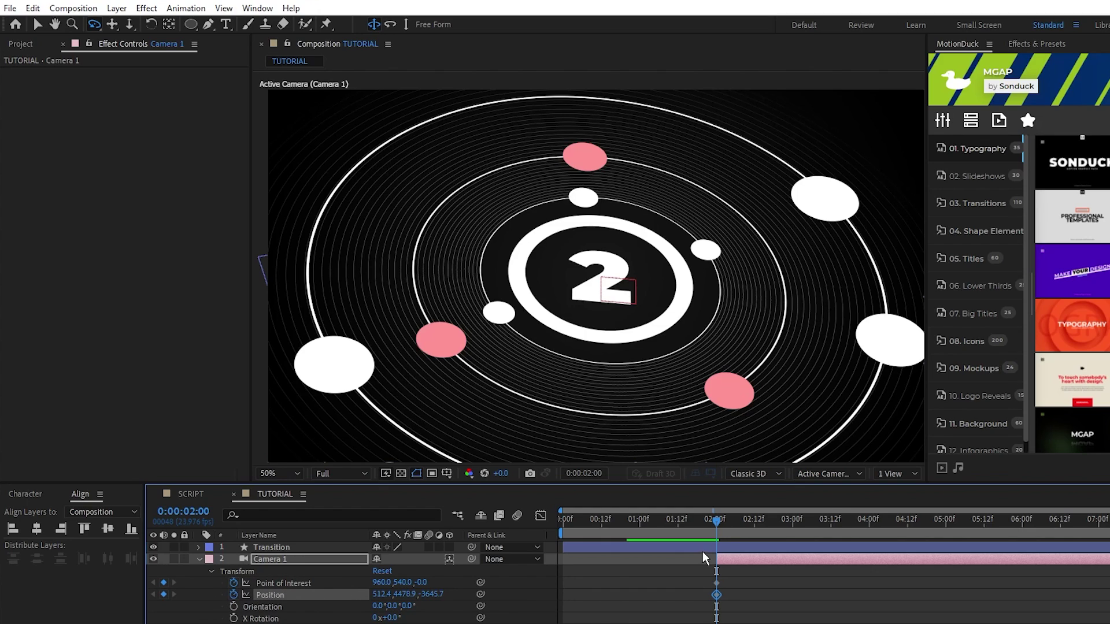
# Step: Pan Camera 1 at 2:00 and again at 4:00, then scrub to preview the move
pyautogui.click(116, 24)
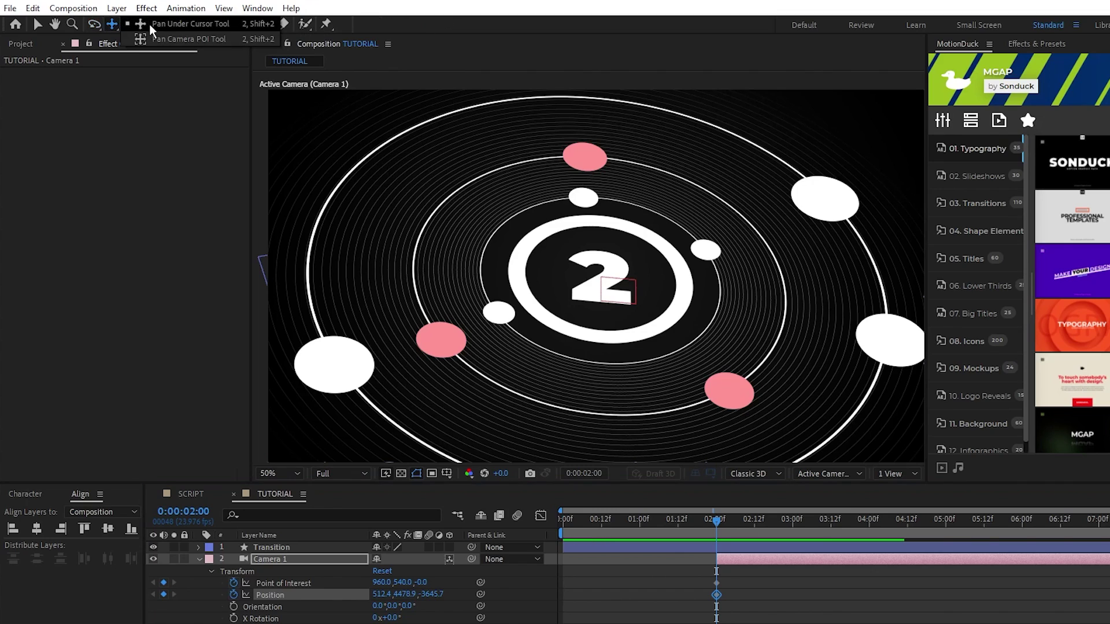
pyautogui.click(234, 25)
pyautogui.moveTo(496, 397); pyautogui.dragTo(566, 363)
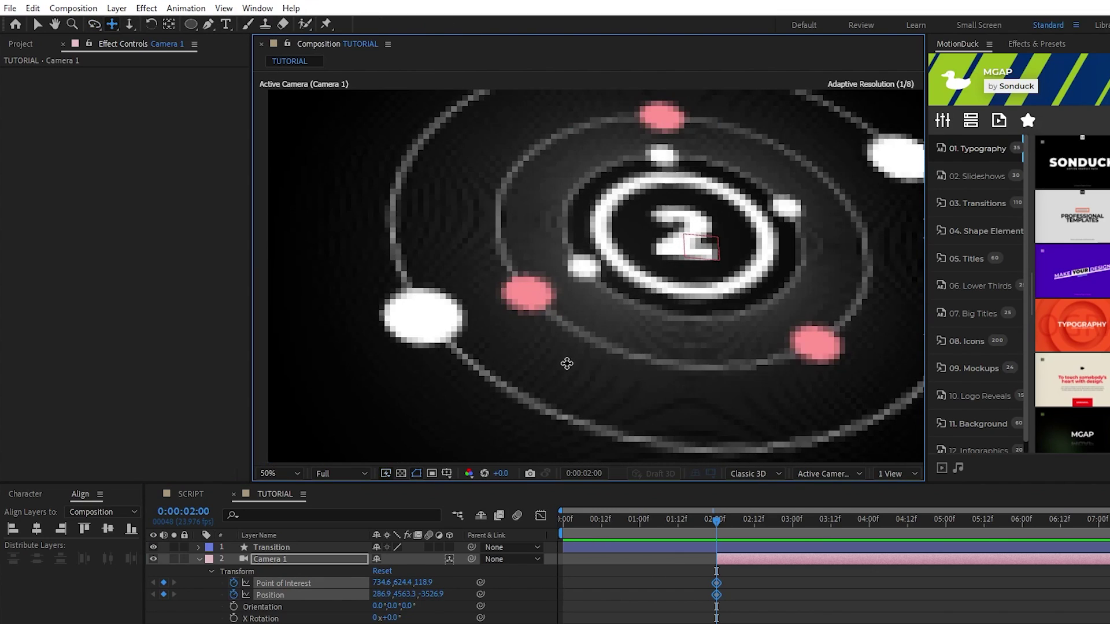
pyautogui.moveTo(716, 523); pyautogui.dragTo(868, 523)
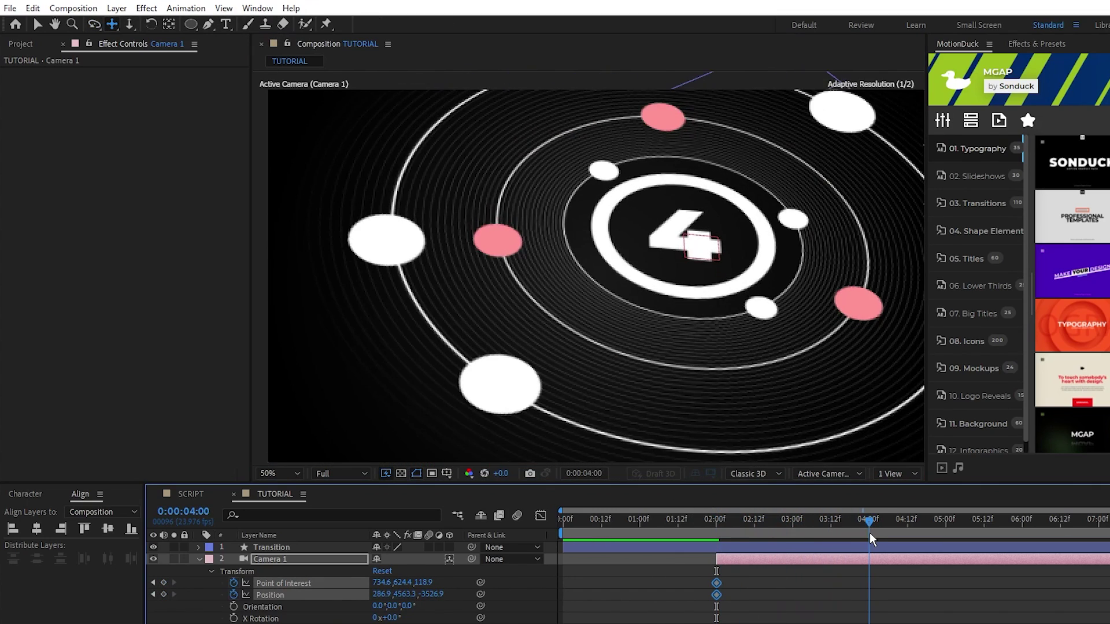
pyautogui.moveTo(714, 261); pyautogui.dragTo(292, 191)
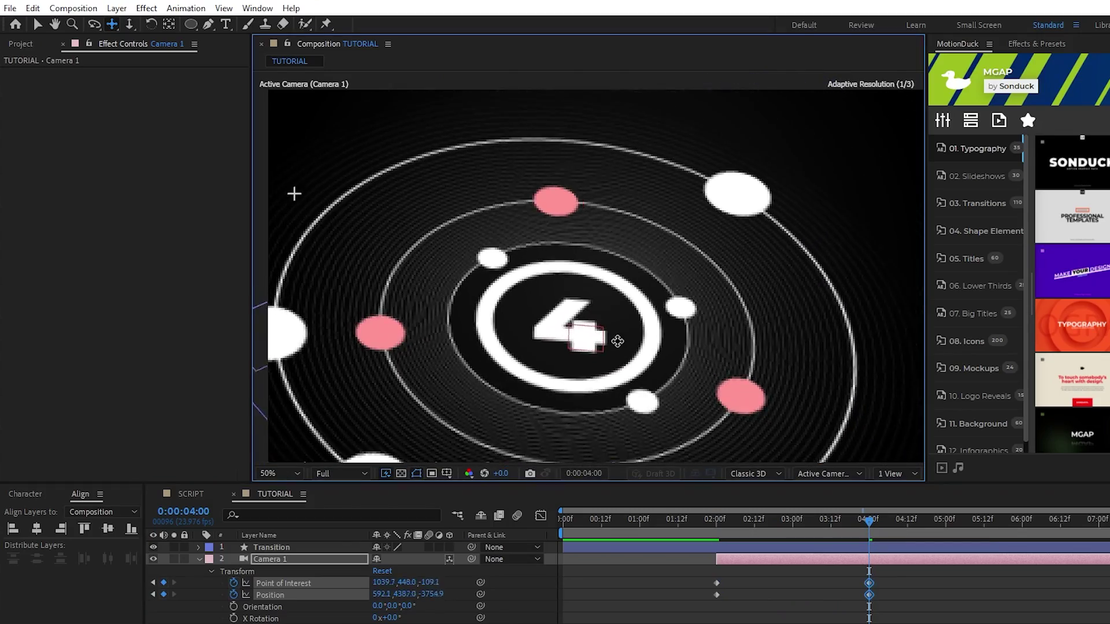
pyautogui.click(862, 522)
pyautogui.moveTo(861, 523)
pyautogui.mouseDown()
pyautogui.moveTo(735, 525)
pyautogui.moveTo(869, 526)
pyautogui.mouseUp()
# Step: Split Camera 1 at 4:00 with Ctrl+Shift+D to create Camera 2
pyautogui.click(199, 559)
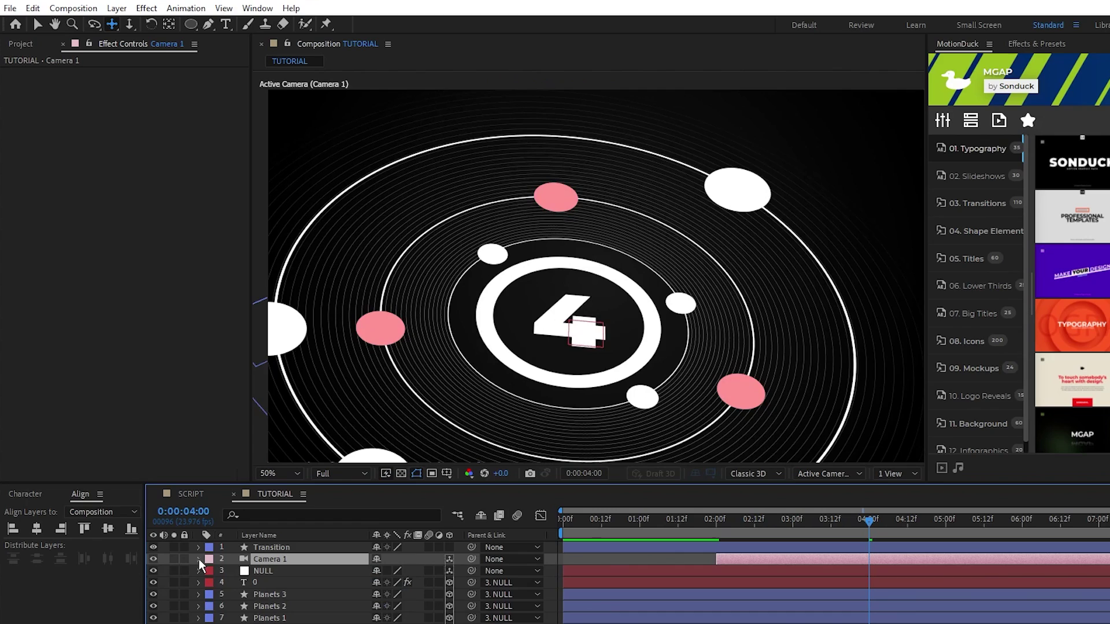
pyautogui.click(198, 559)
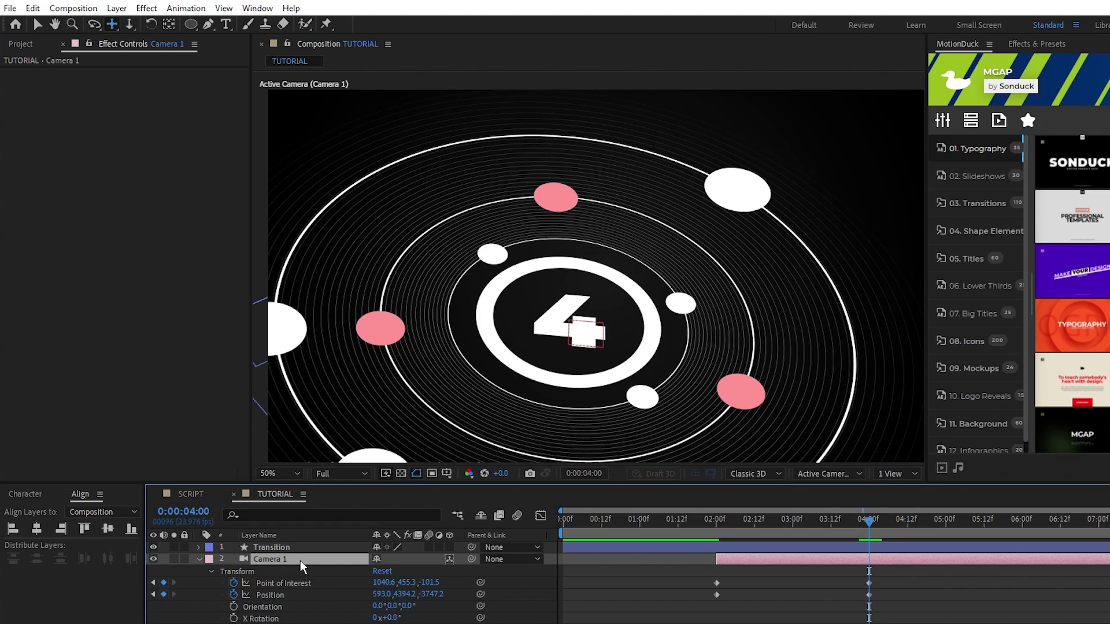
pyautogui.hotkey('ctrl', 'shift', 'd')
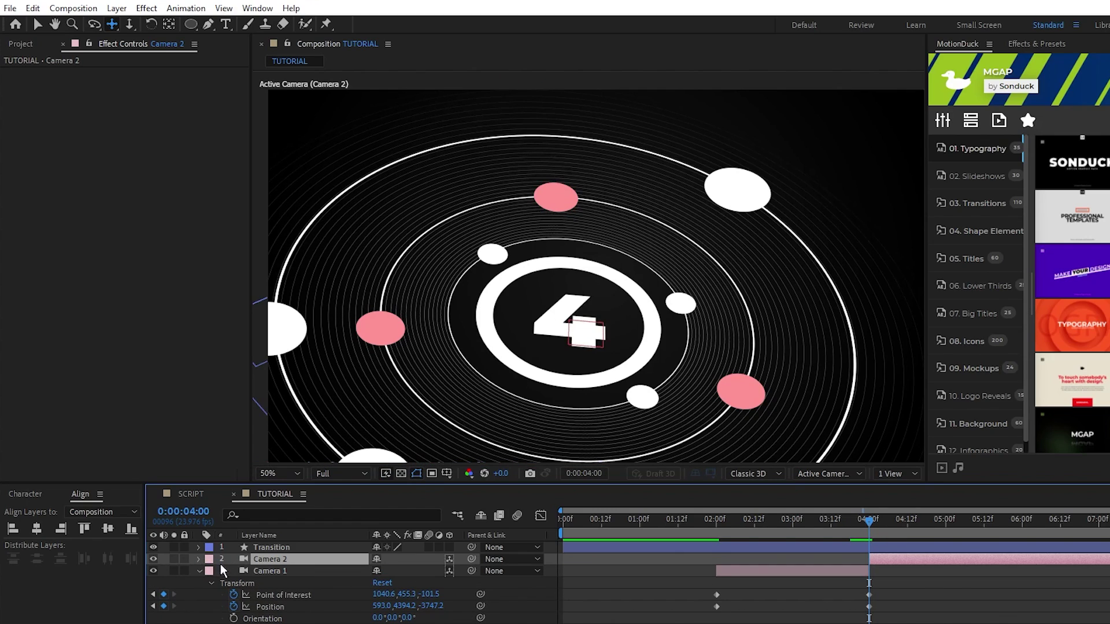
pyautogui.click(200, 571)
# Step: Clear Camera 2's inherited keyframes and re-key Point of Interest and Position at 4:00
pyautogui.click(198, 559)
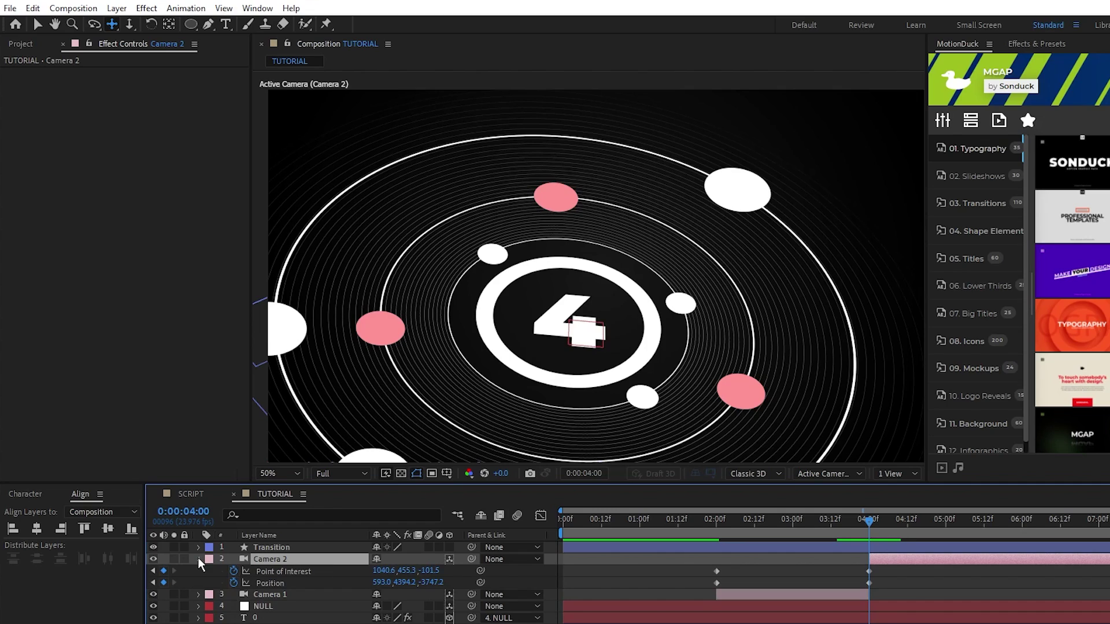
pyautogui.click(211, 571)
pyautogui.press('u')
pyautogui.click(233, 571)
pyautogui.click(233, 582)
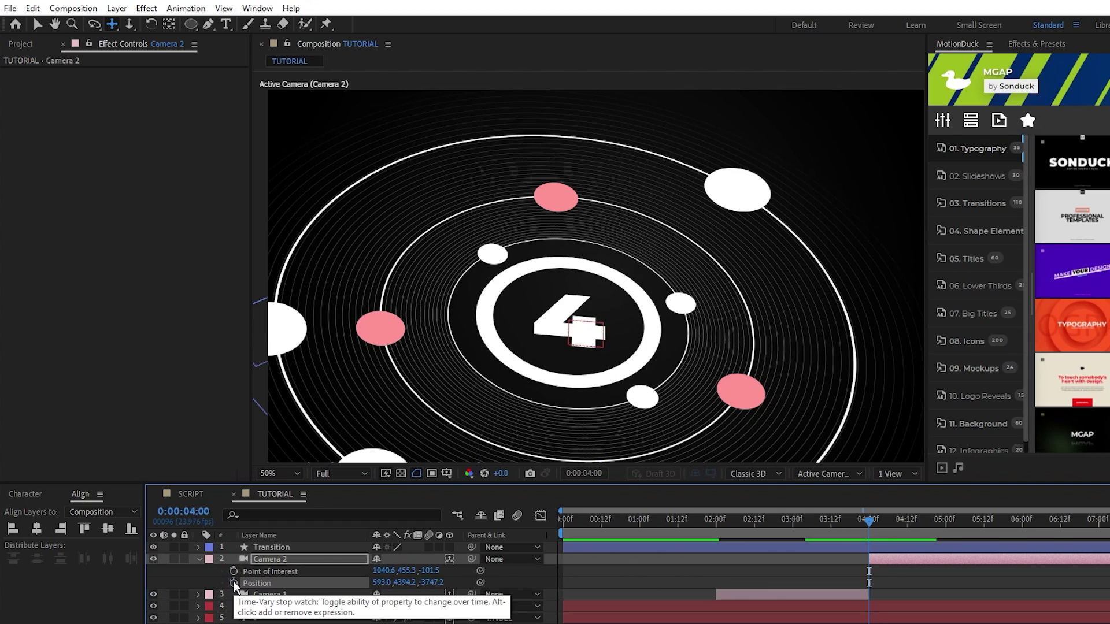
pyautogui.click(233, 571)
pyautogui.click(234, 583)
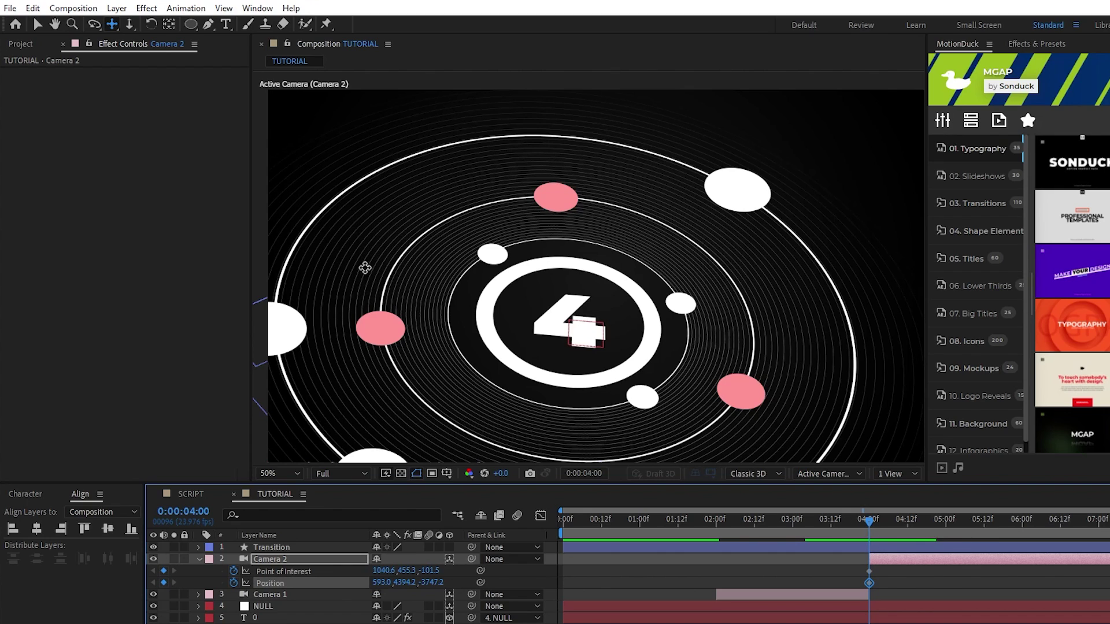
# Step: Orbit and pan Camera 2 from 4:00 to a new 6:00 framing, then preview
pyautogui.click(94, 24)
pyautogui.moveTo(782, 284); pyautogui.dragTo(746, 280)
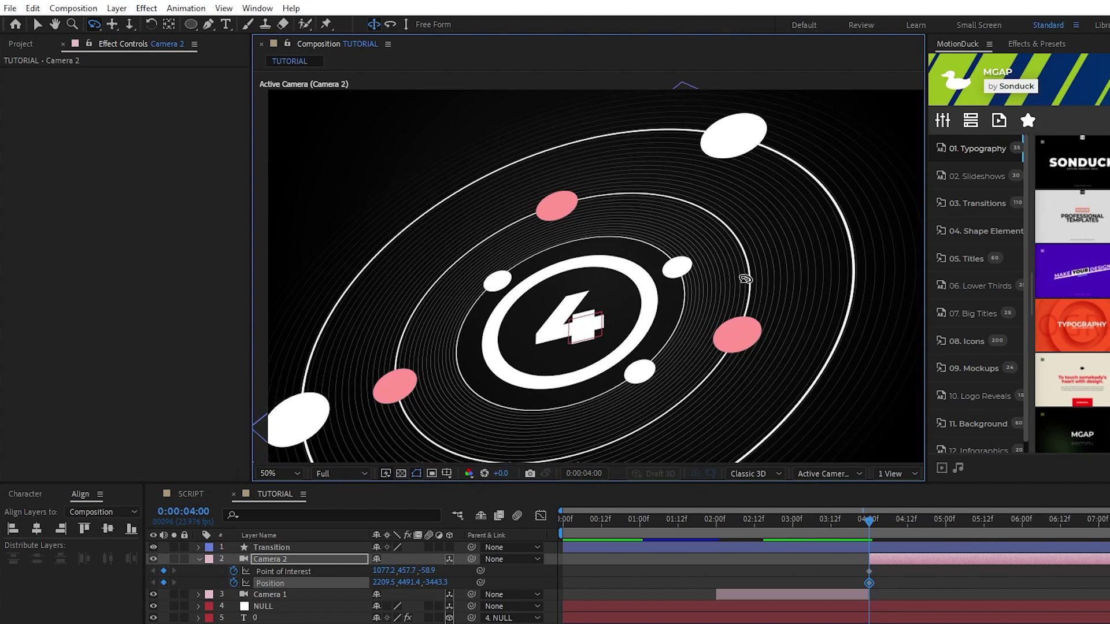
pyautogui.click(113, 24)
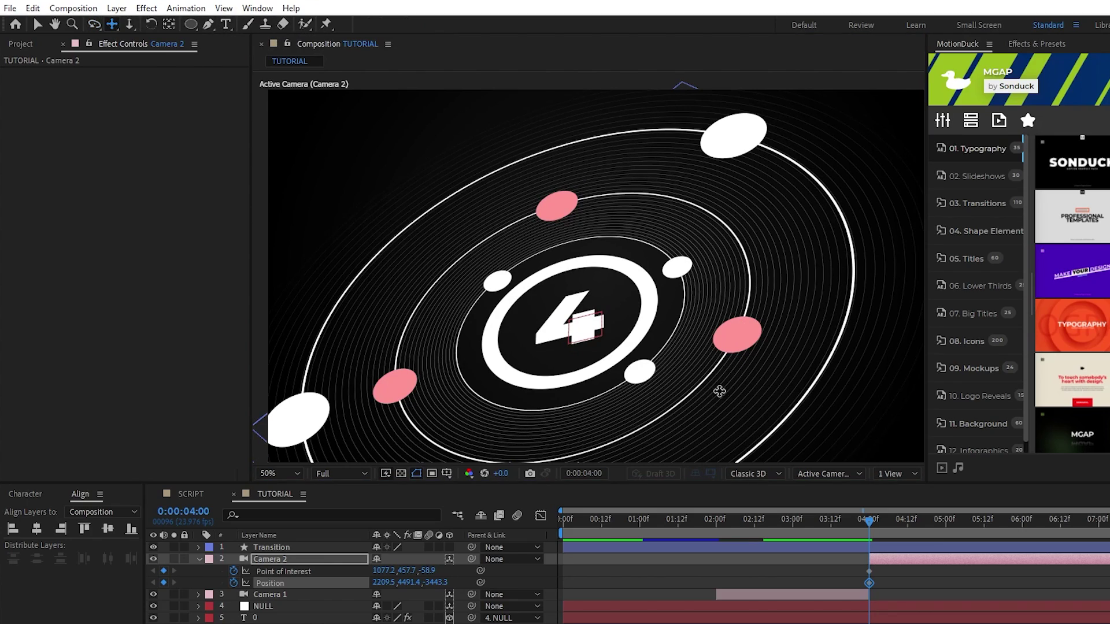
pyautogui.moveTo(679, 393); pyautogui.dragTo(592, 292)
pyautogui.click(1023, 520)
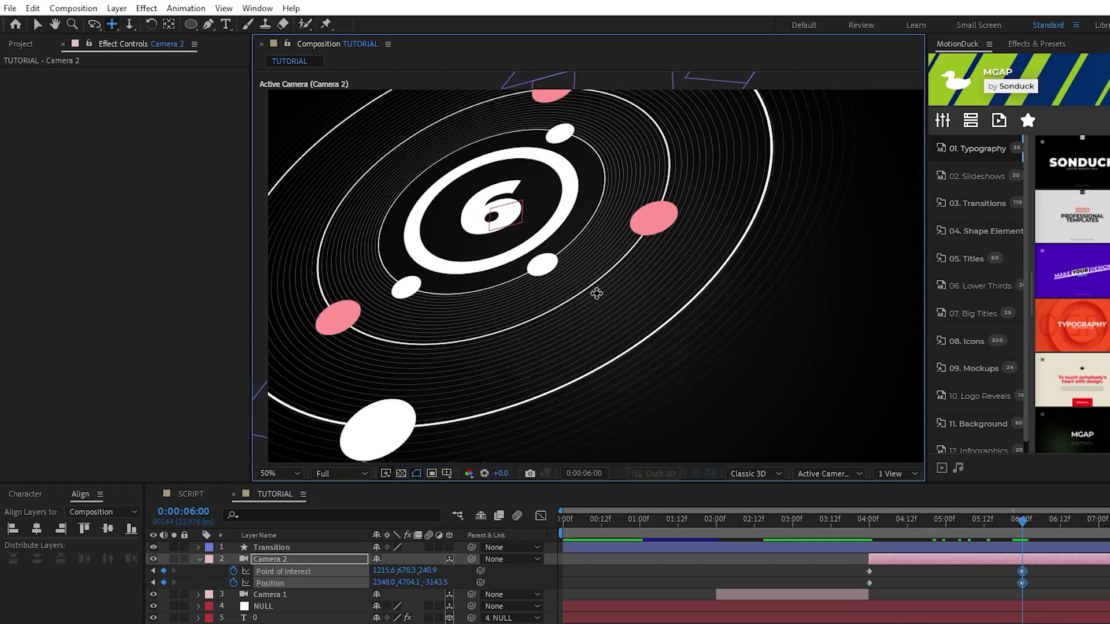
pyautogui.click(924, 520)
pyautogui.moveTo(924, 520); pyautogui.dragTo(952, 520)
# Step: Add a new adjustment layer above all other layers
pyautogui.click(199, 560)
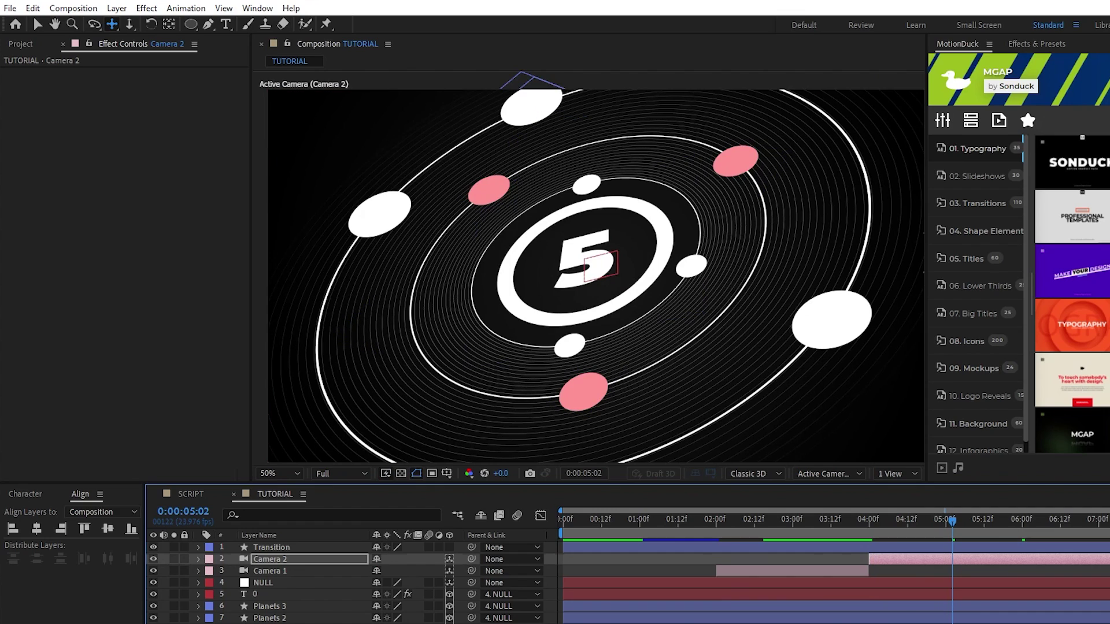
pyautogui.press('F2')
pyautogui.click(117, 8)
pyautogui.moveTo(144, 18)
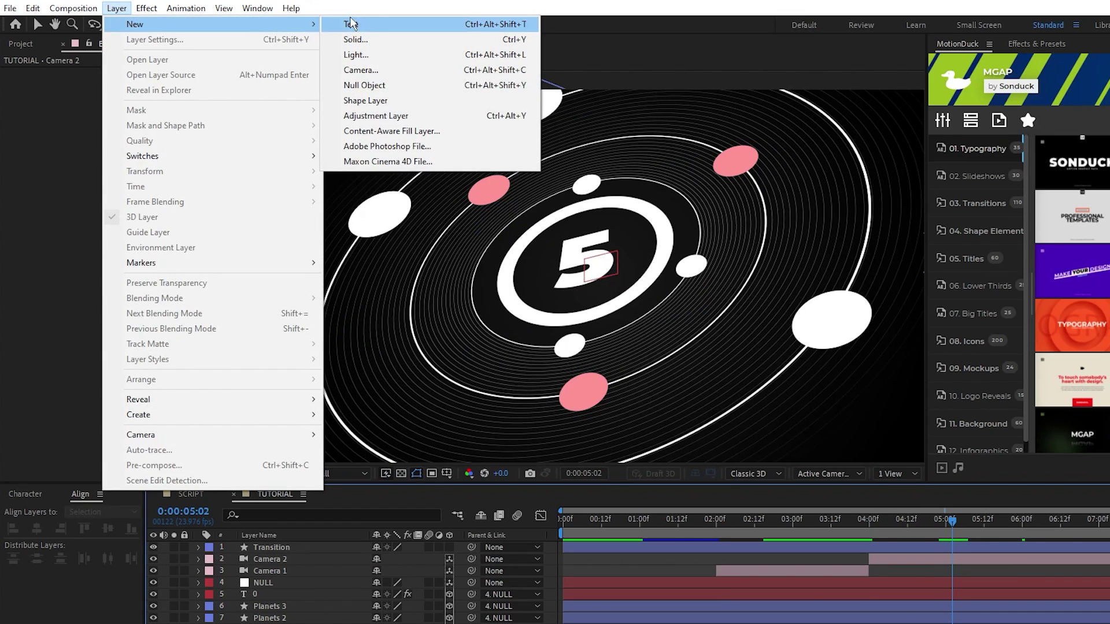
pyautogui.click(372, 114)
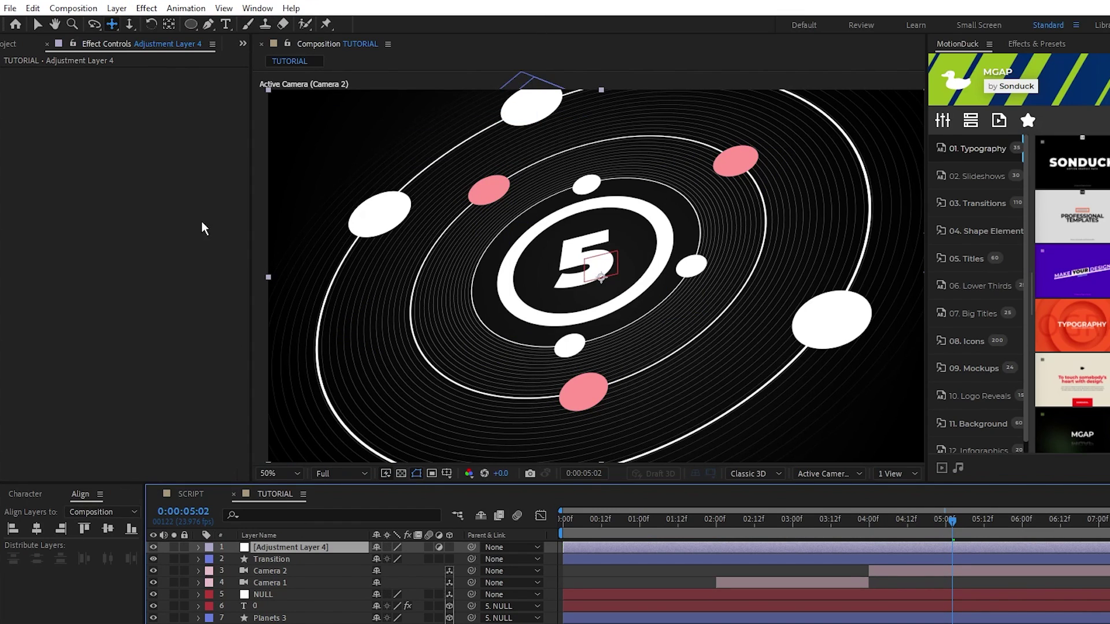
# Step: Apply the Noise and Glow effects to the adjustment layer
pyautogui.click(146, 8)
pyautogui.moveTo(240, 274)
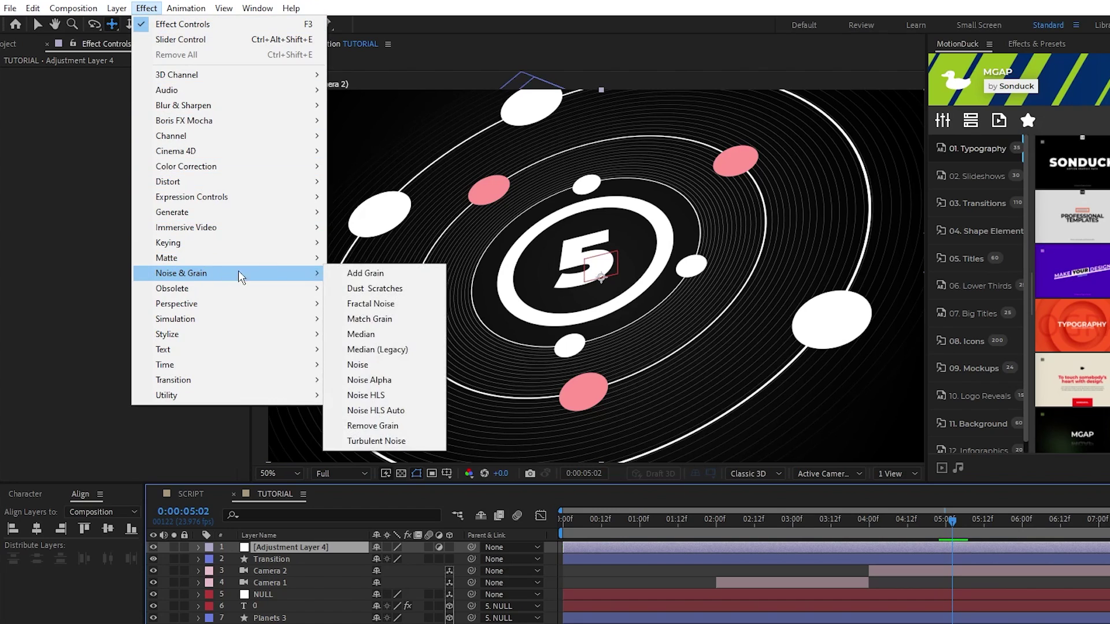
pyautogui.click(379, 368)
pyautogui.click(146, 8)
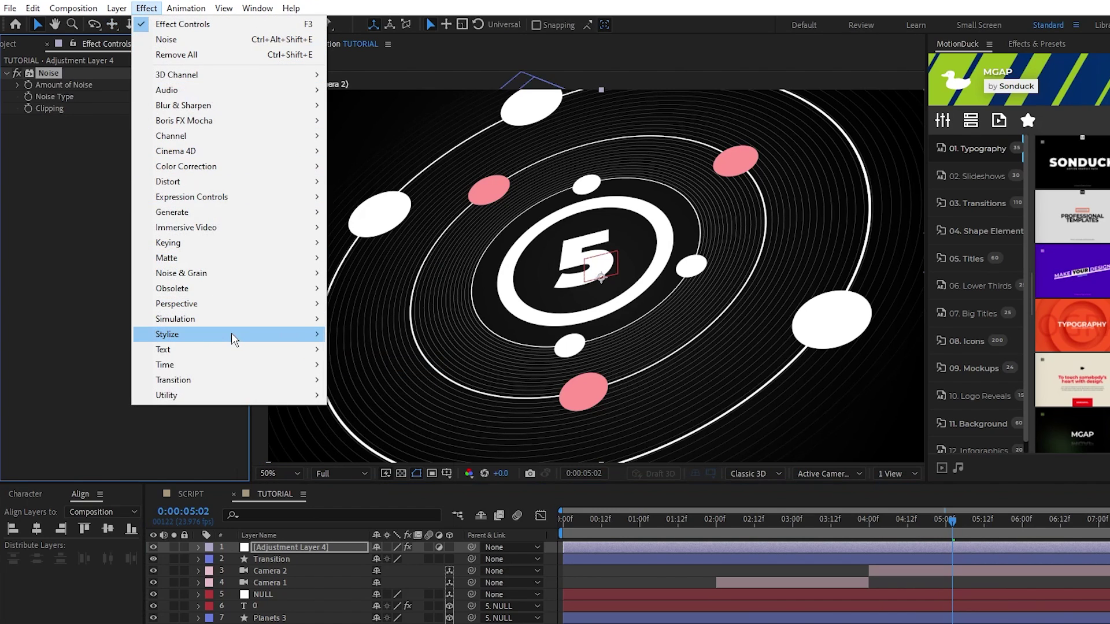
pyautogui.moveTo(231, 334)
pyautogui.click(387, 581)
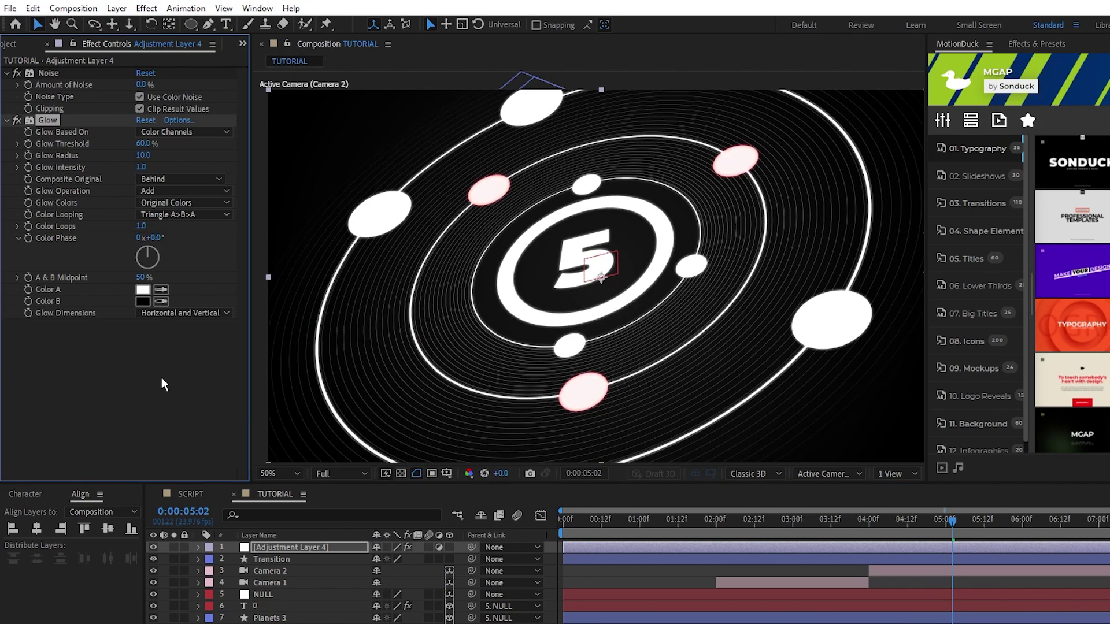
# Step: Set the noise amount to 12% and turn off color noise
pyautogui.write('12')
pyautogui.press('Return')
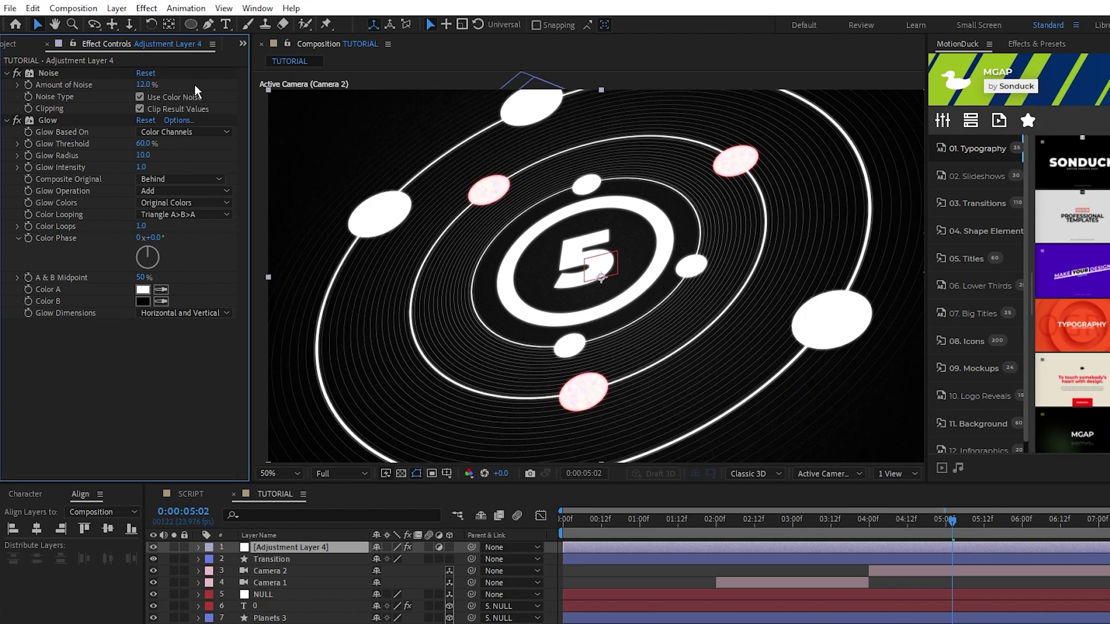
pyautogui.click(140, 97)
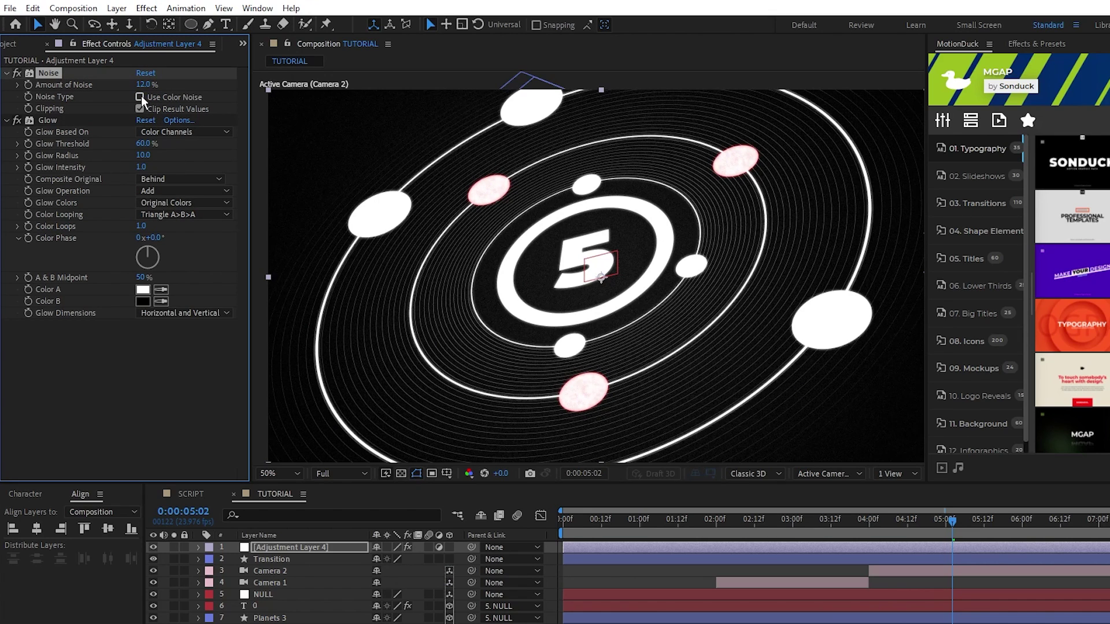
# Step: Set Glow threshold to 100%, radius to 125 and intensity to 0.5
pyautogui.moveTo(143, 143); pyautogui.dragTo(221, 144)
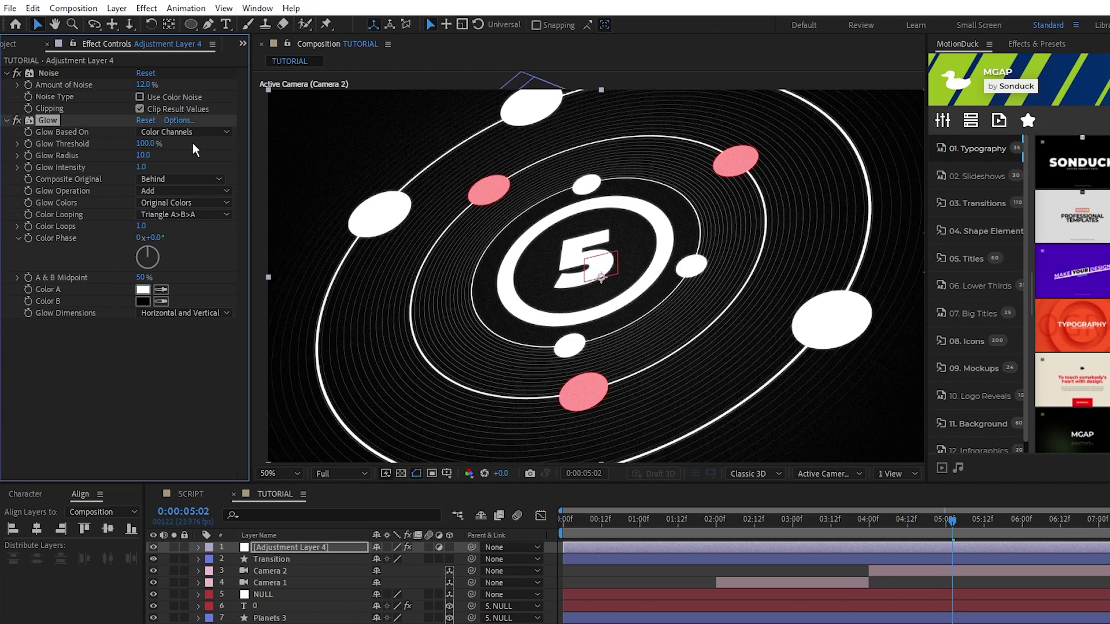
pyautogui.click(140, 155)
pyautogui.write('125')
pyautogui.press('Return')
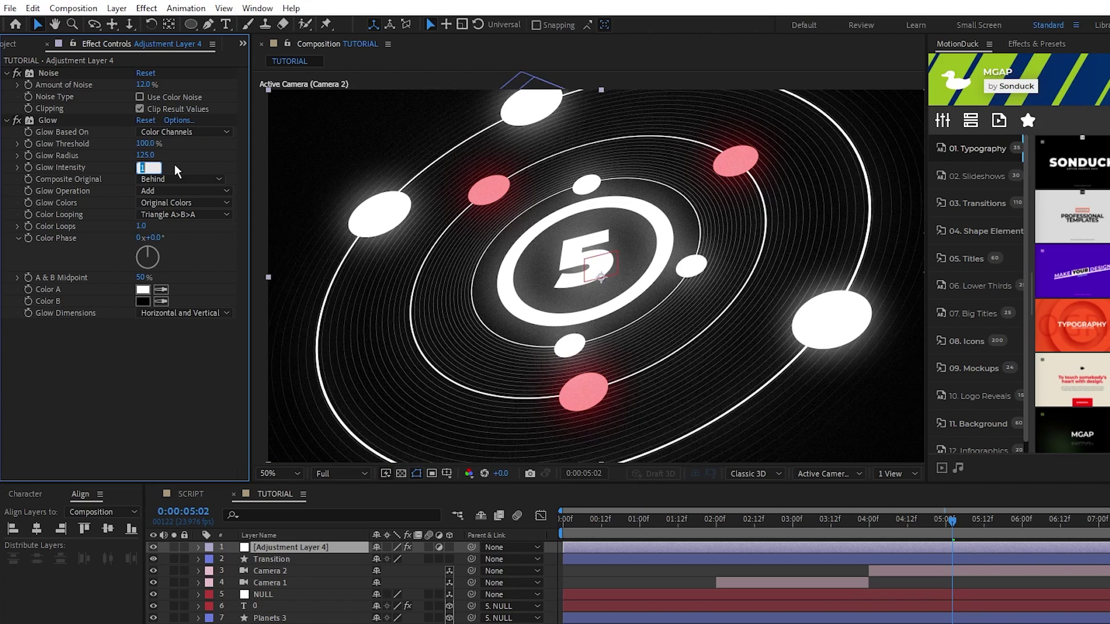
pyautogui.write('0.5')
pyautogui.press('Return')
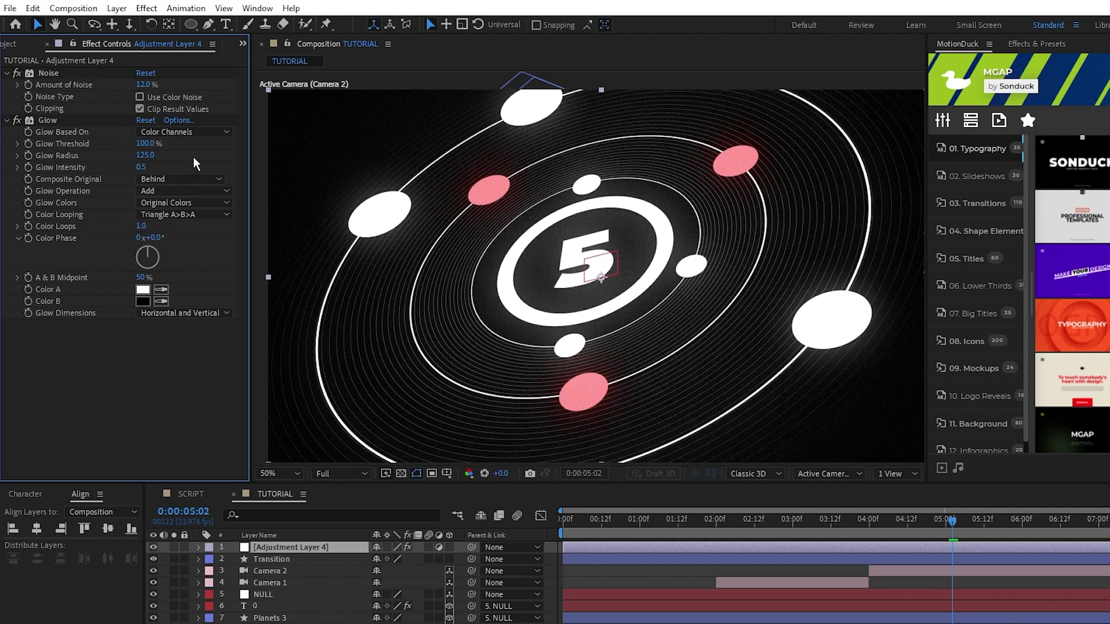
# Step: Add a wiggle(.5,40) expression to the Glow Radius
pyautogui.keyDown('alt'); pyautogui.click(27, 154); pyautogui.keyUp('alt')
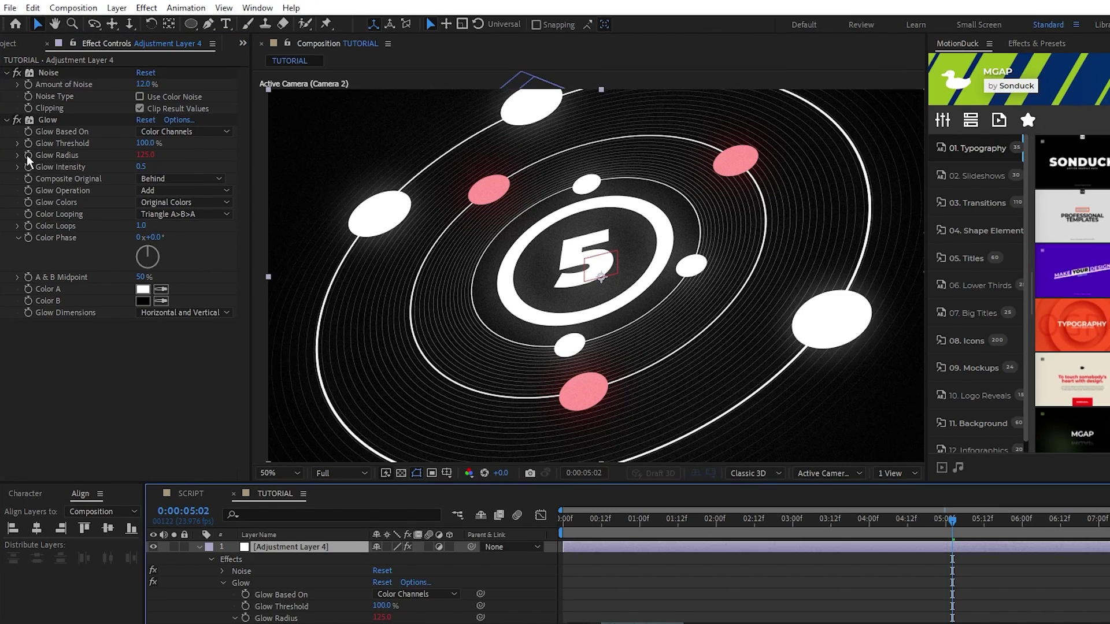
pyautogui.write('wig')
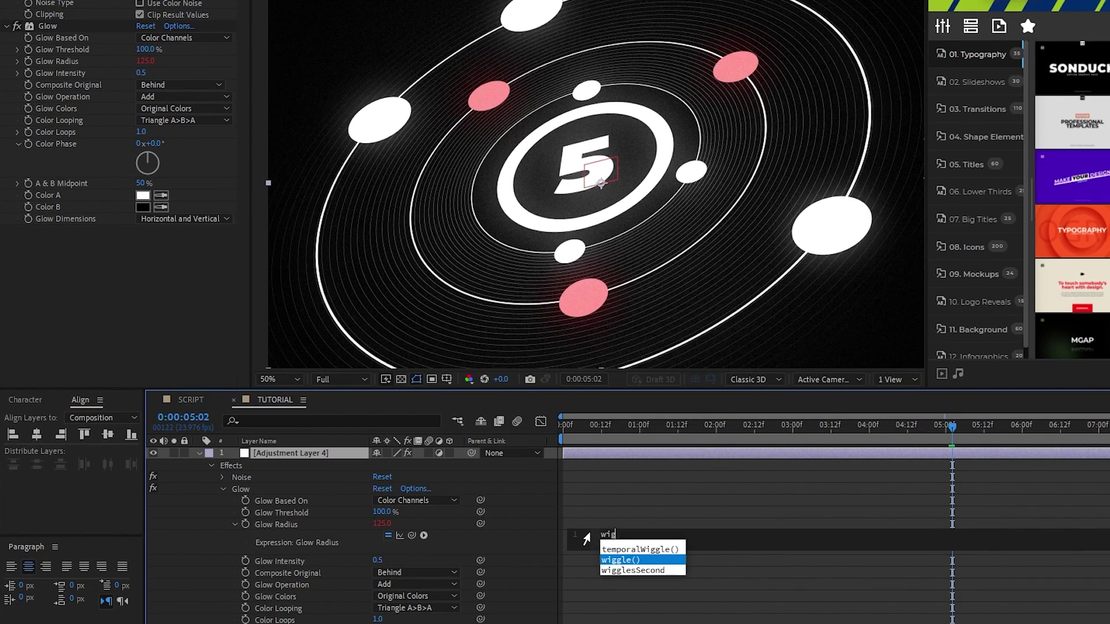
pyautogui.write('gle')
pyautogui.press('Return')
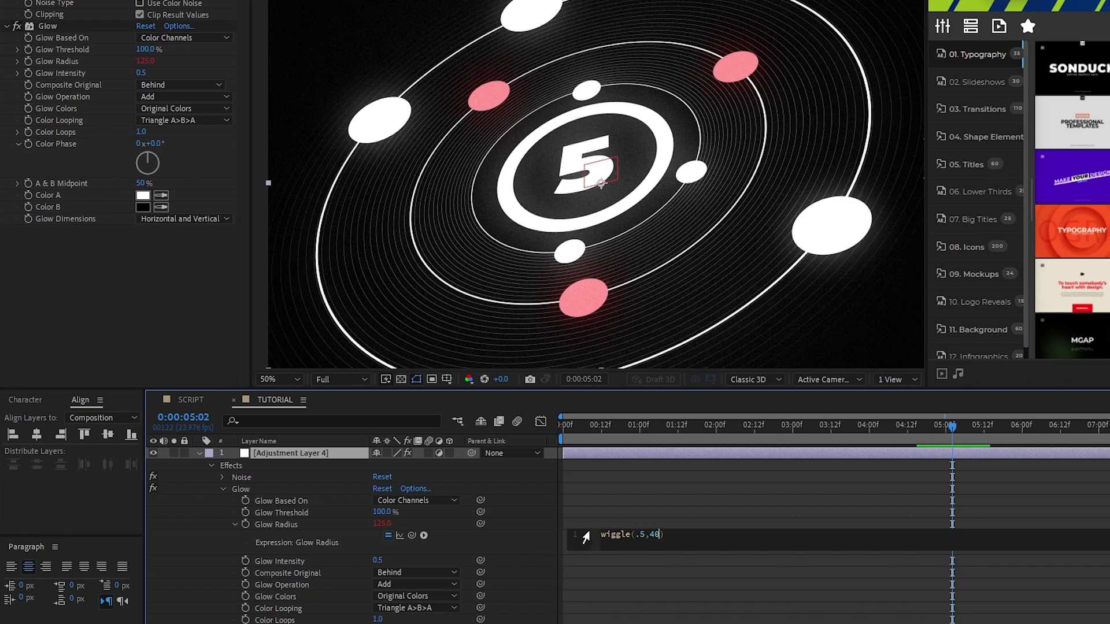
pyautogui.click(588, 504)
pyautogui.click(198, 454)
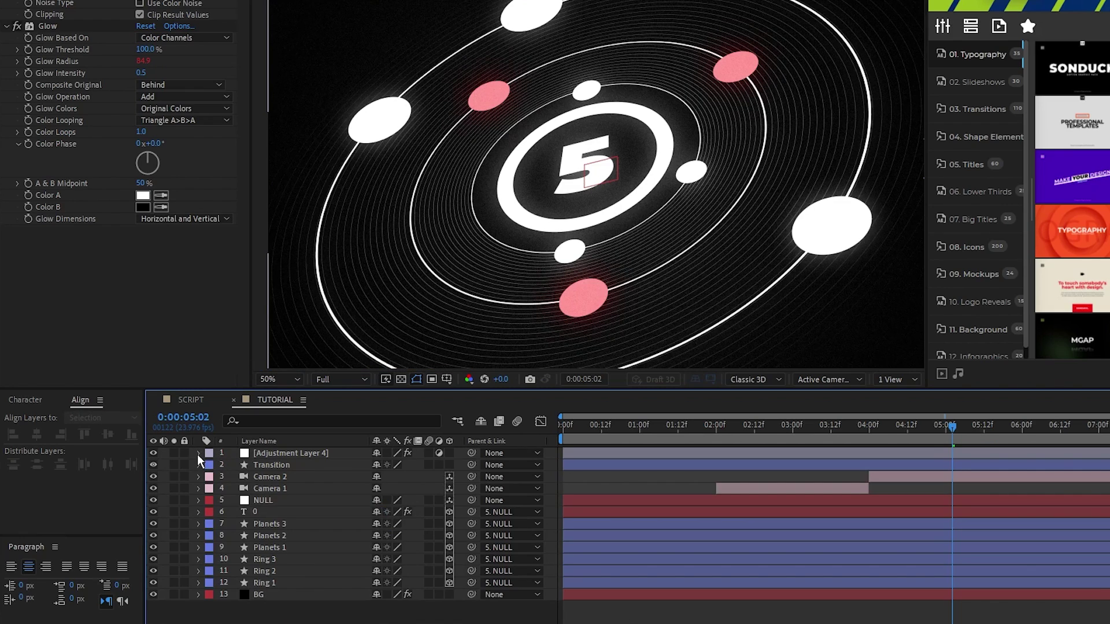